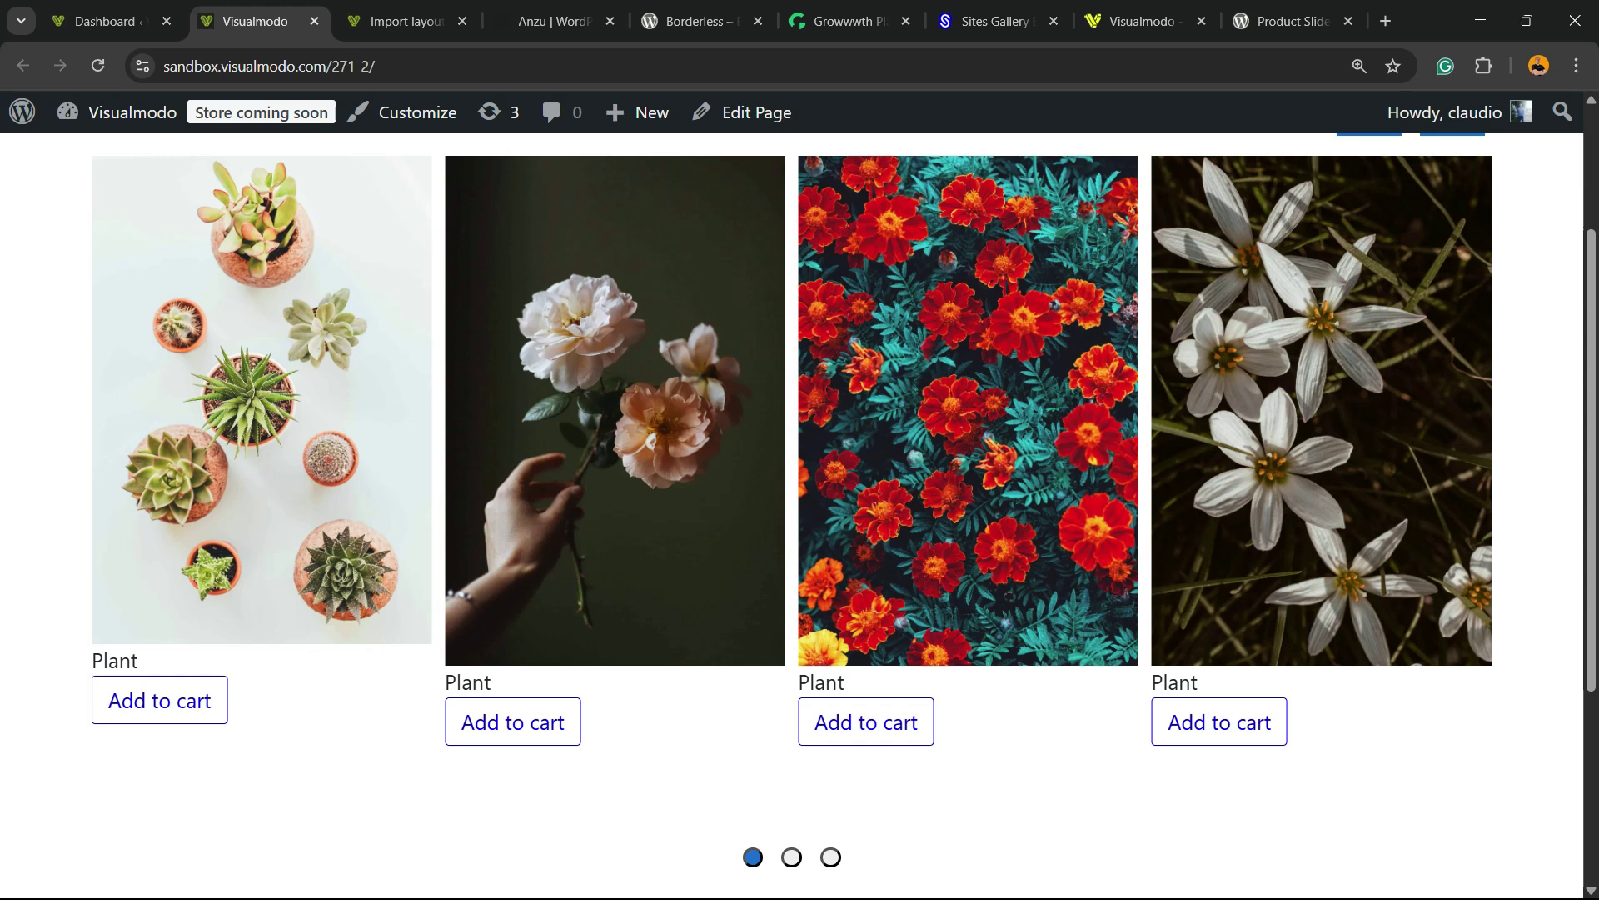
# Open the store's product list in the WordPress dashboard and look through the existing products.
pyautogui.click(107, 21)
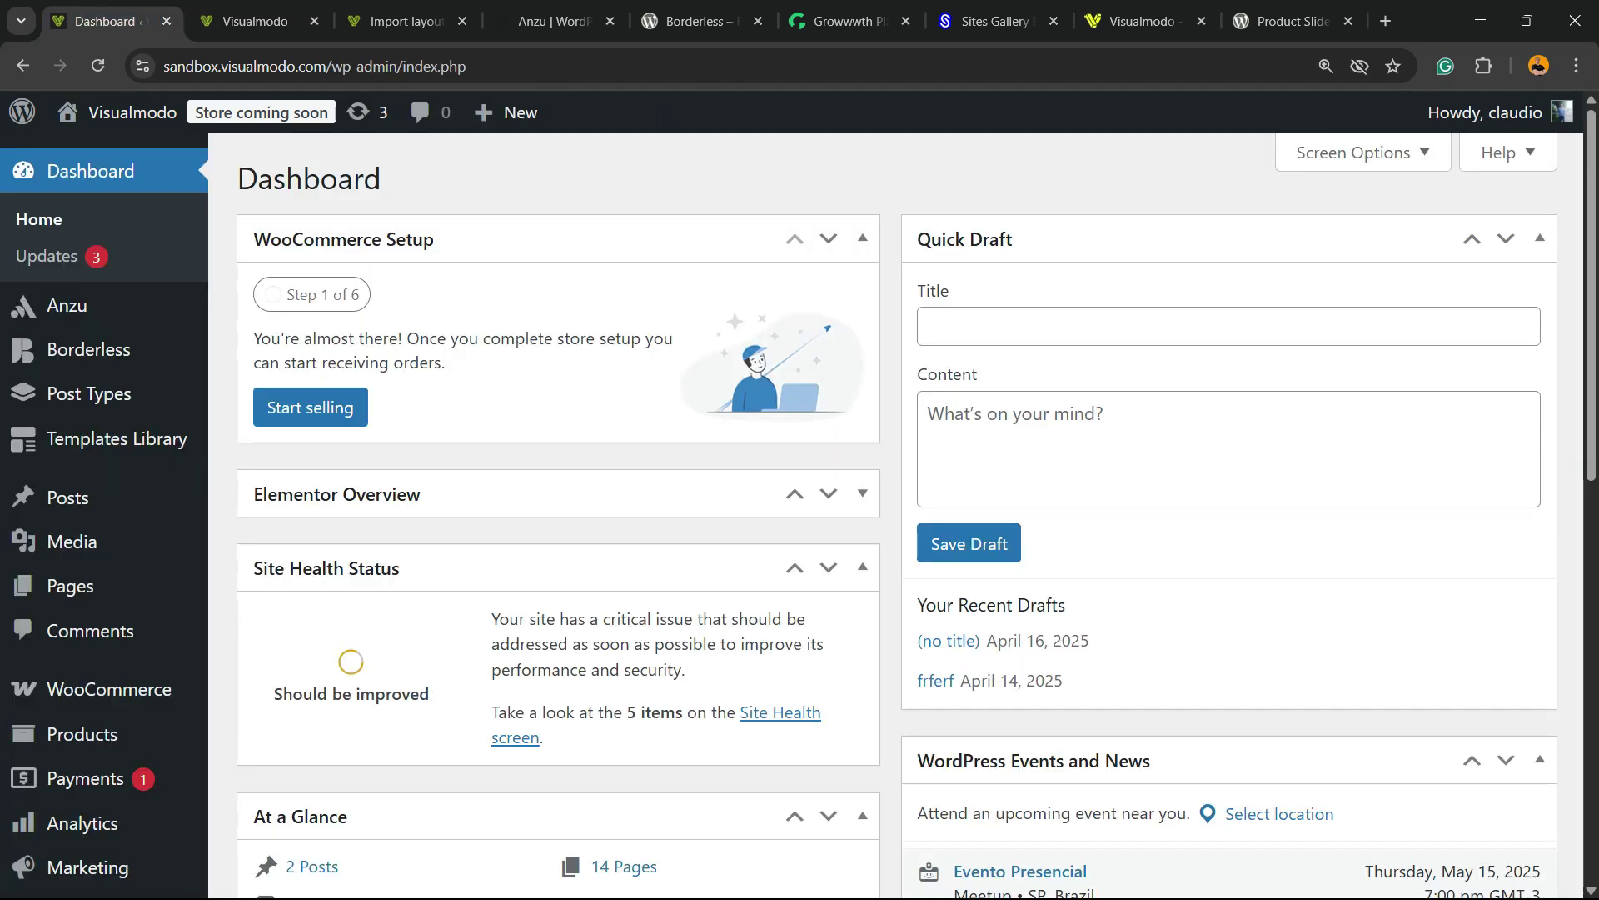
pyautogui.scroll(-5, 75, 392)
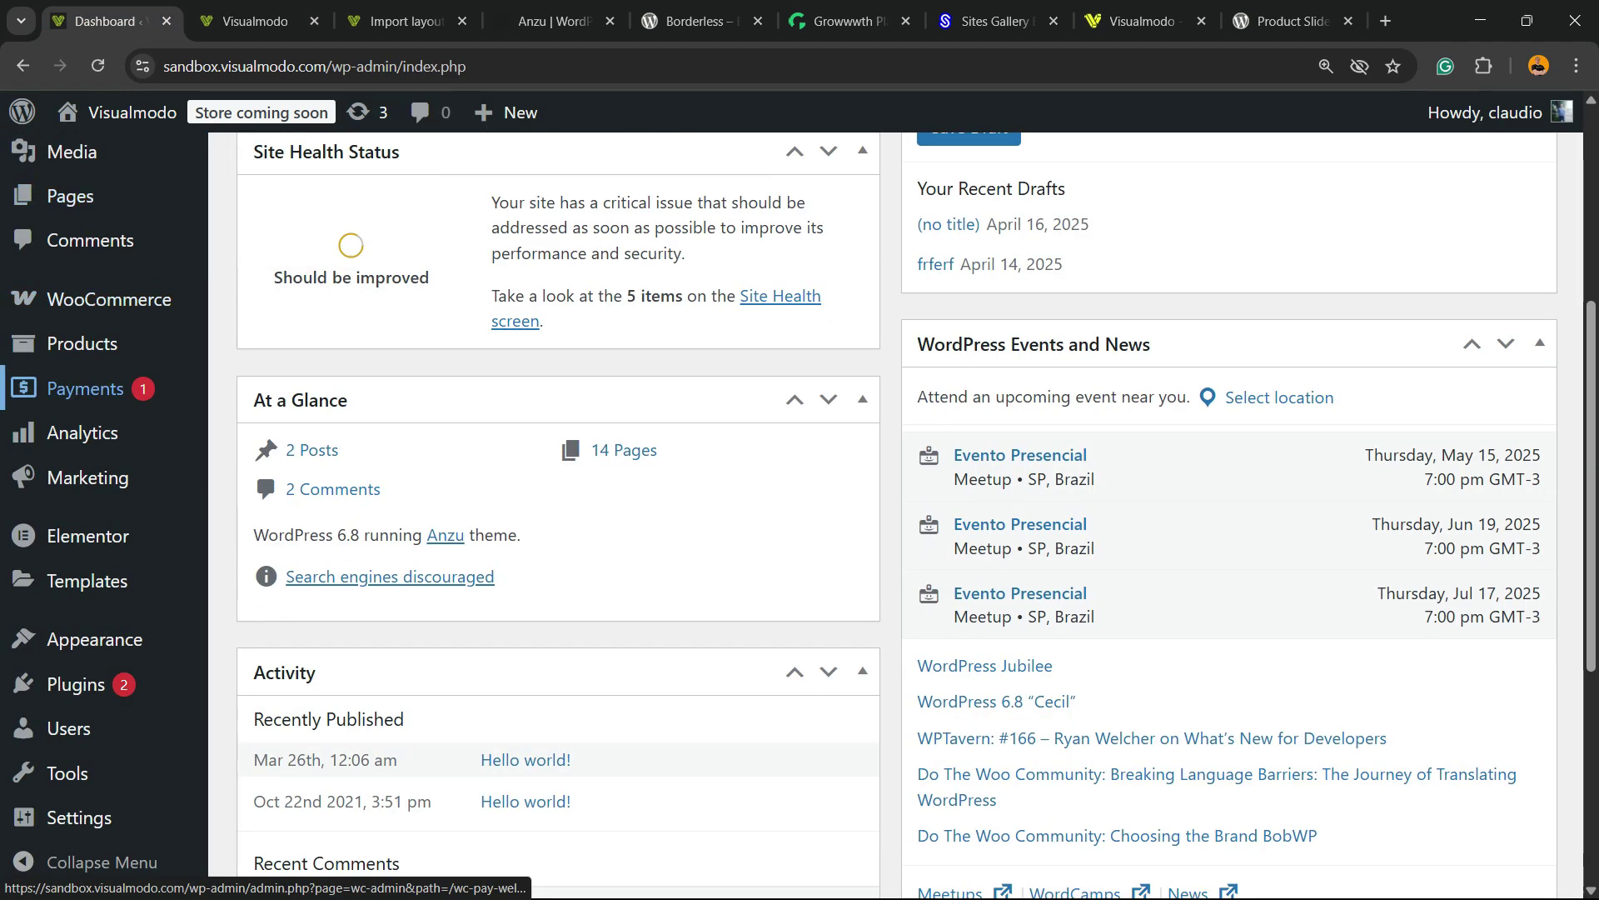
pyautogui.scroll(-3, 79, 399)
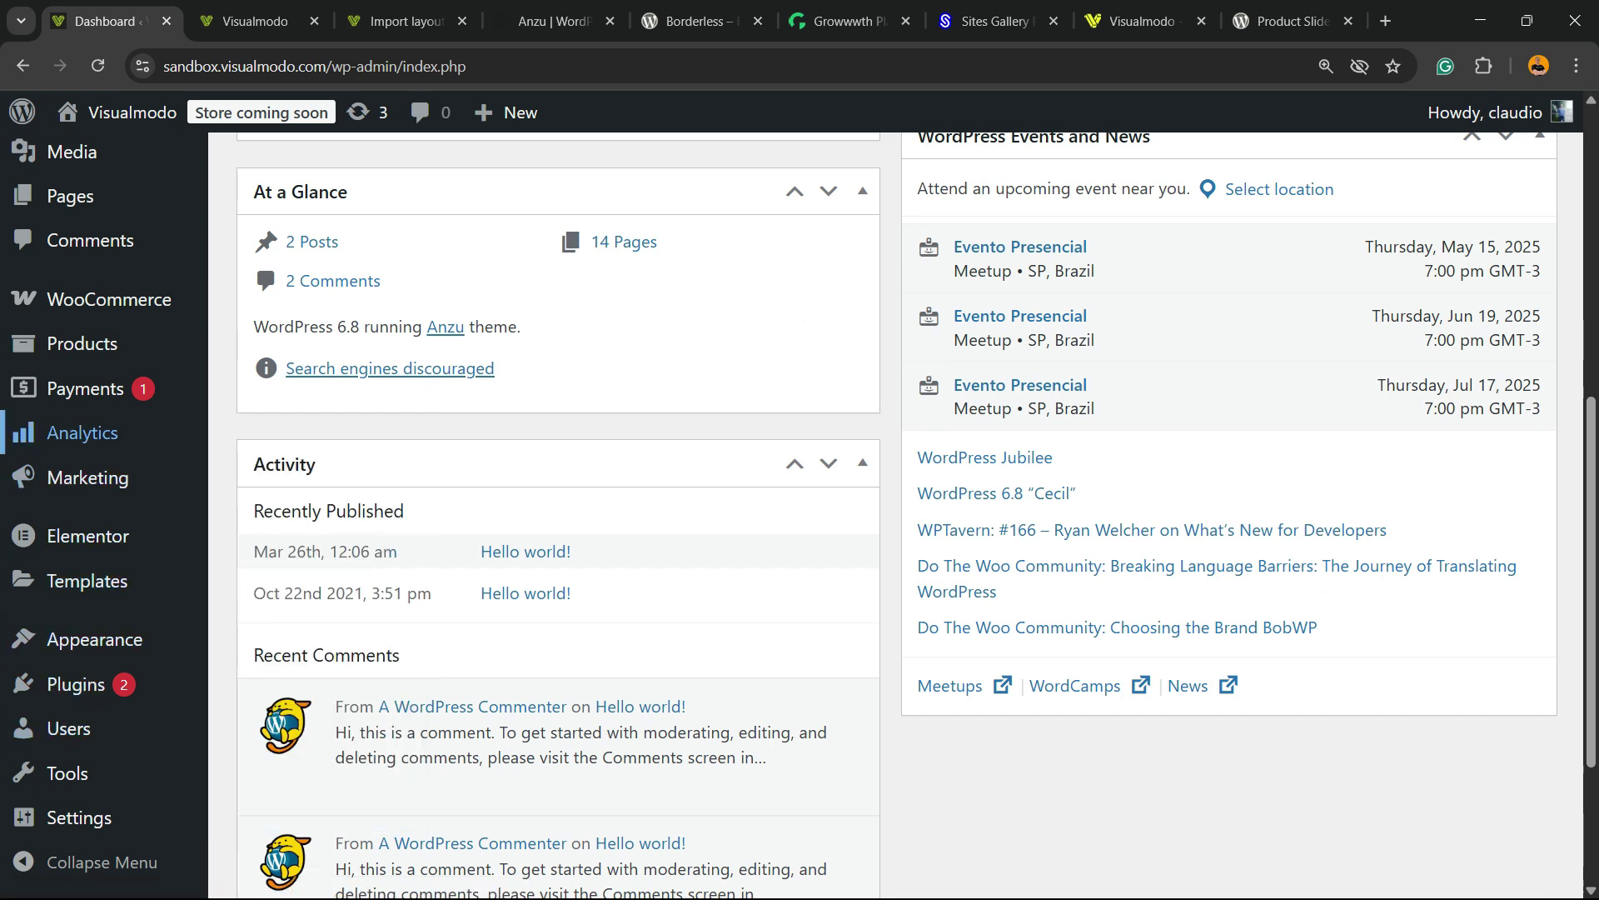
pyautogui.click(82, 343)
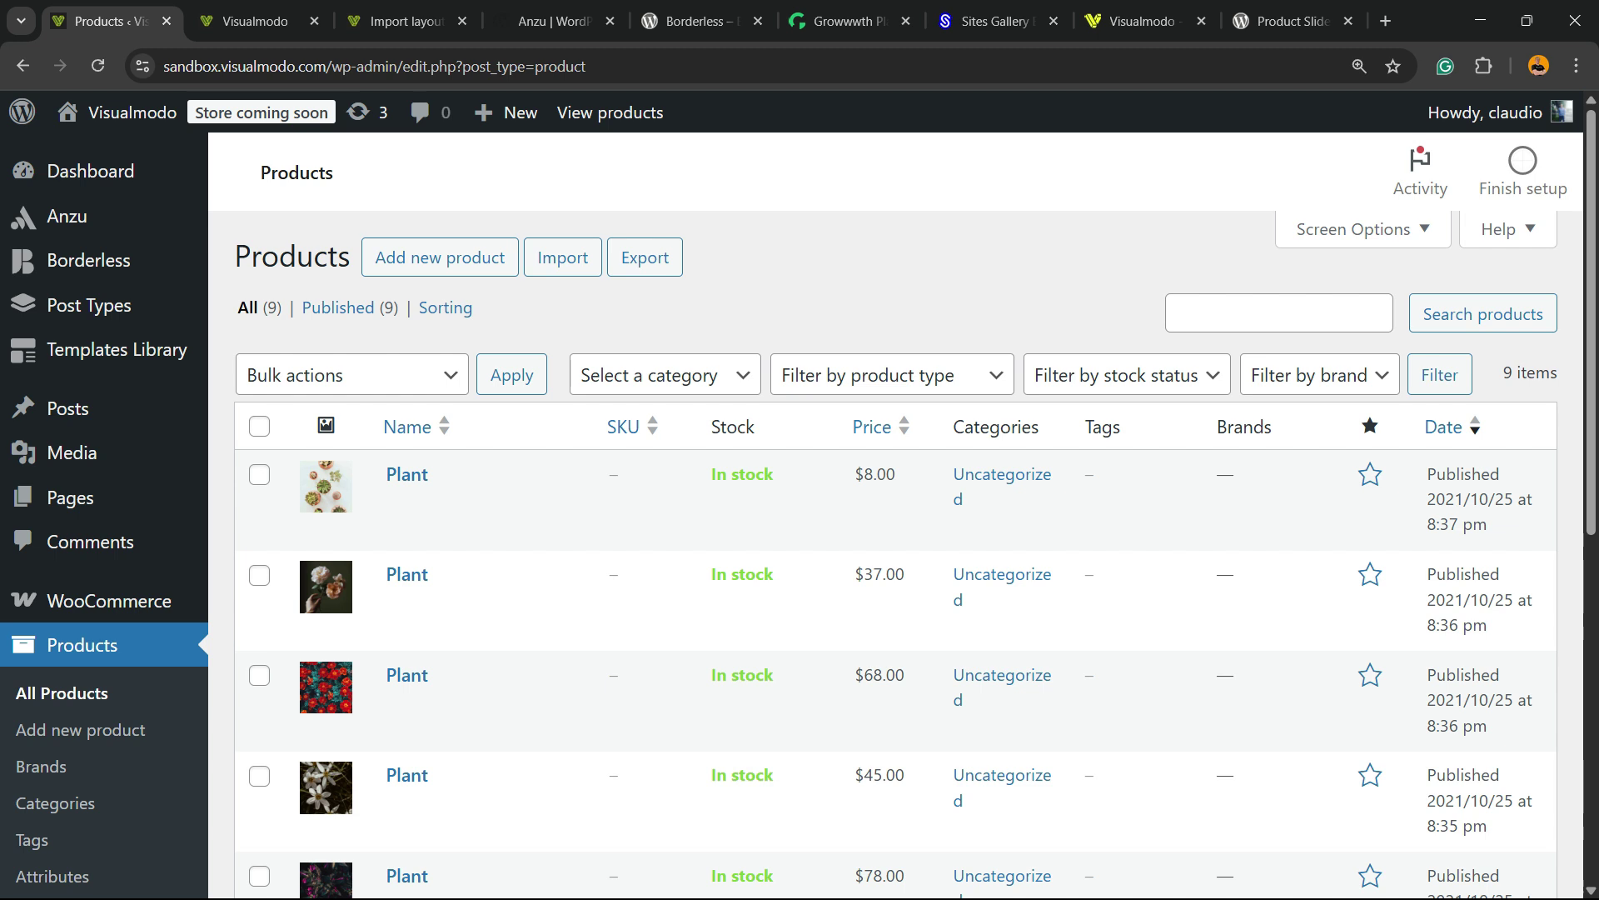
pyautogui.scroll(-8, 525, 575)
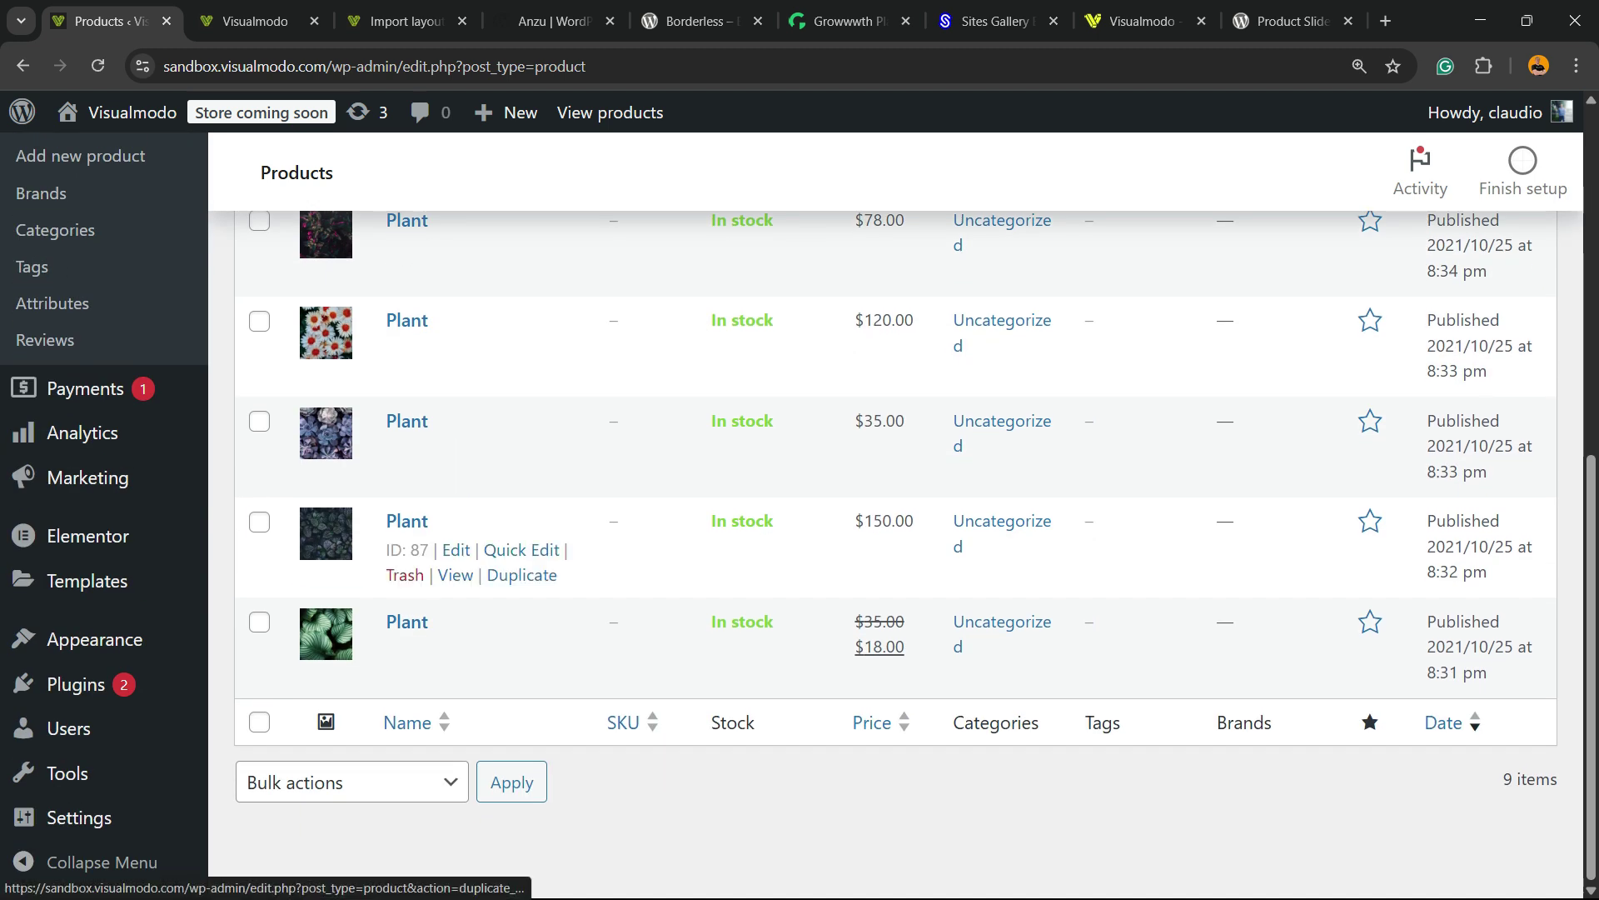
pyautogui.scroll(10, 521, 575)
# Search the plugins available to add for "Product Slider for WooCommerce by PickPlugins".
pyautogui.moveTo(196, 408)
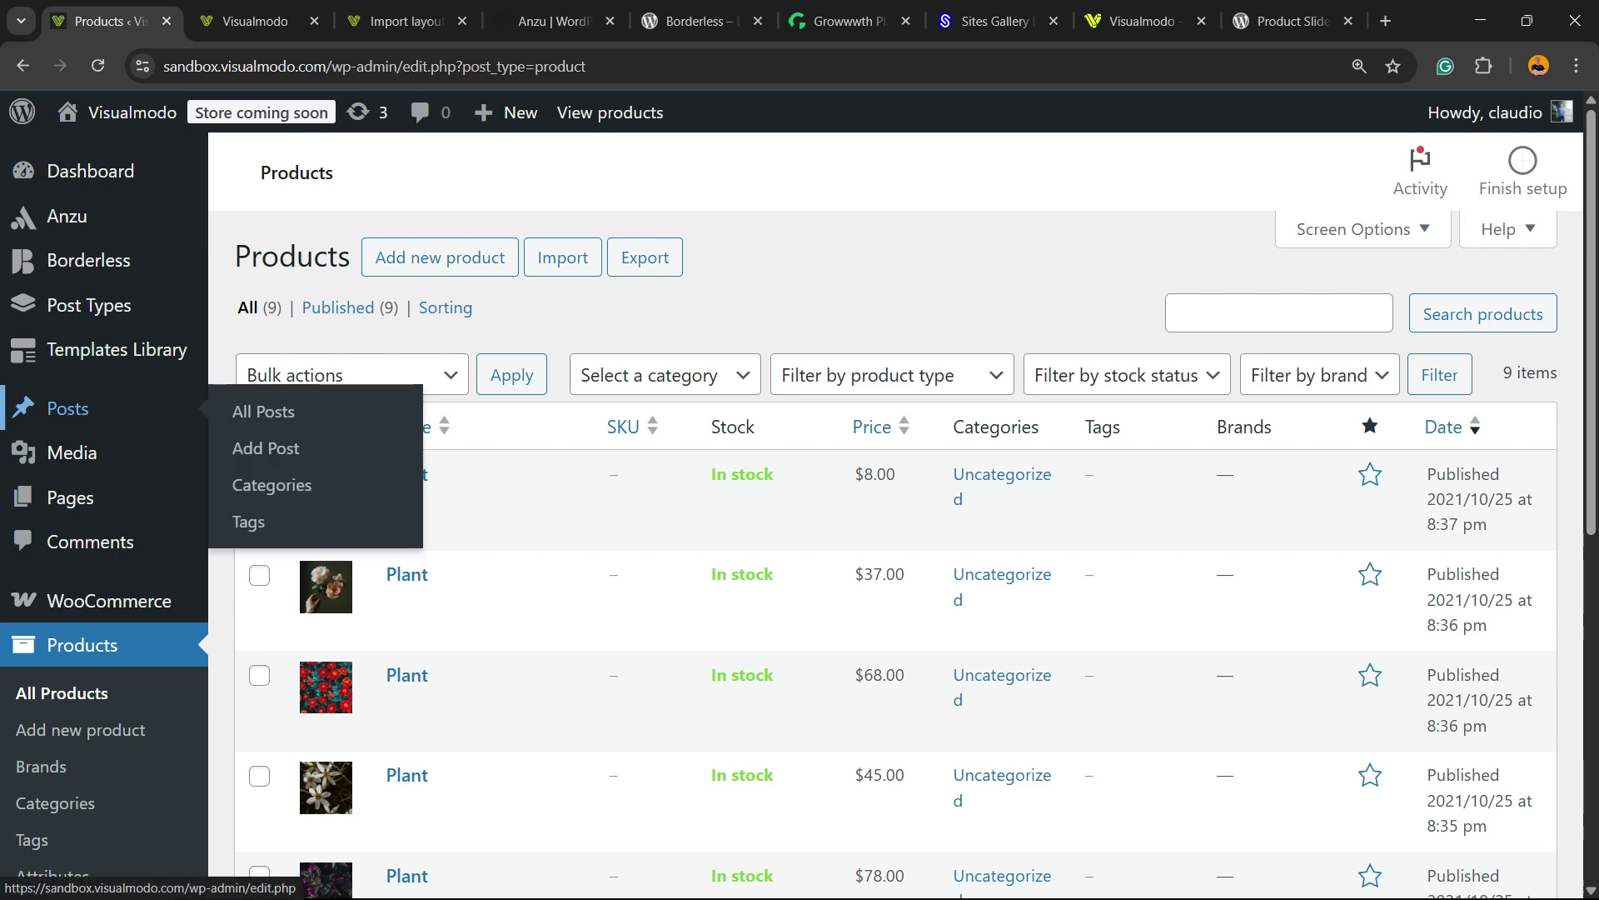
pyautogui.scroll(-3, 83, 242)
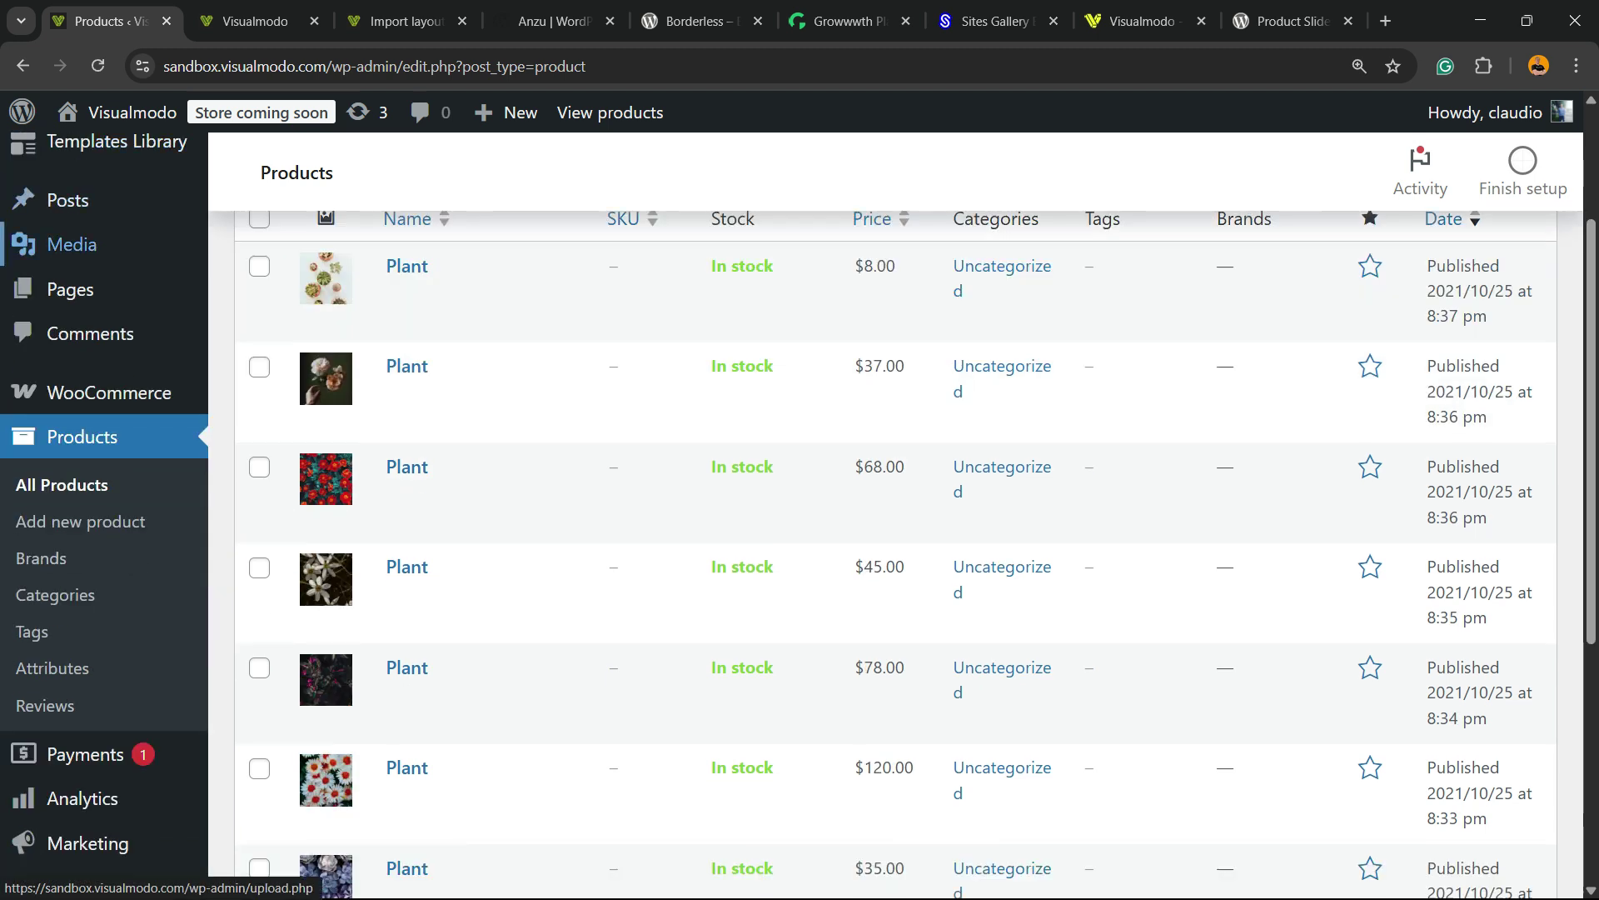
pyautogui.scroll(-5, 83, 244)
pyautogui.moveTo(75, 684)
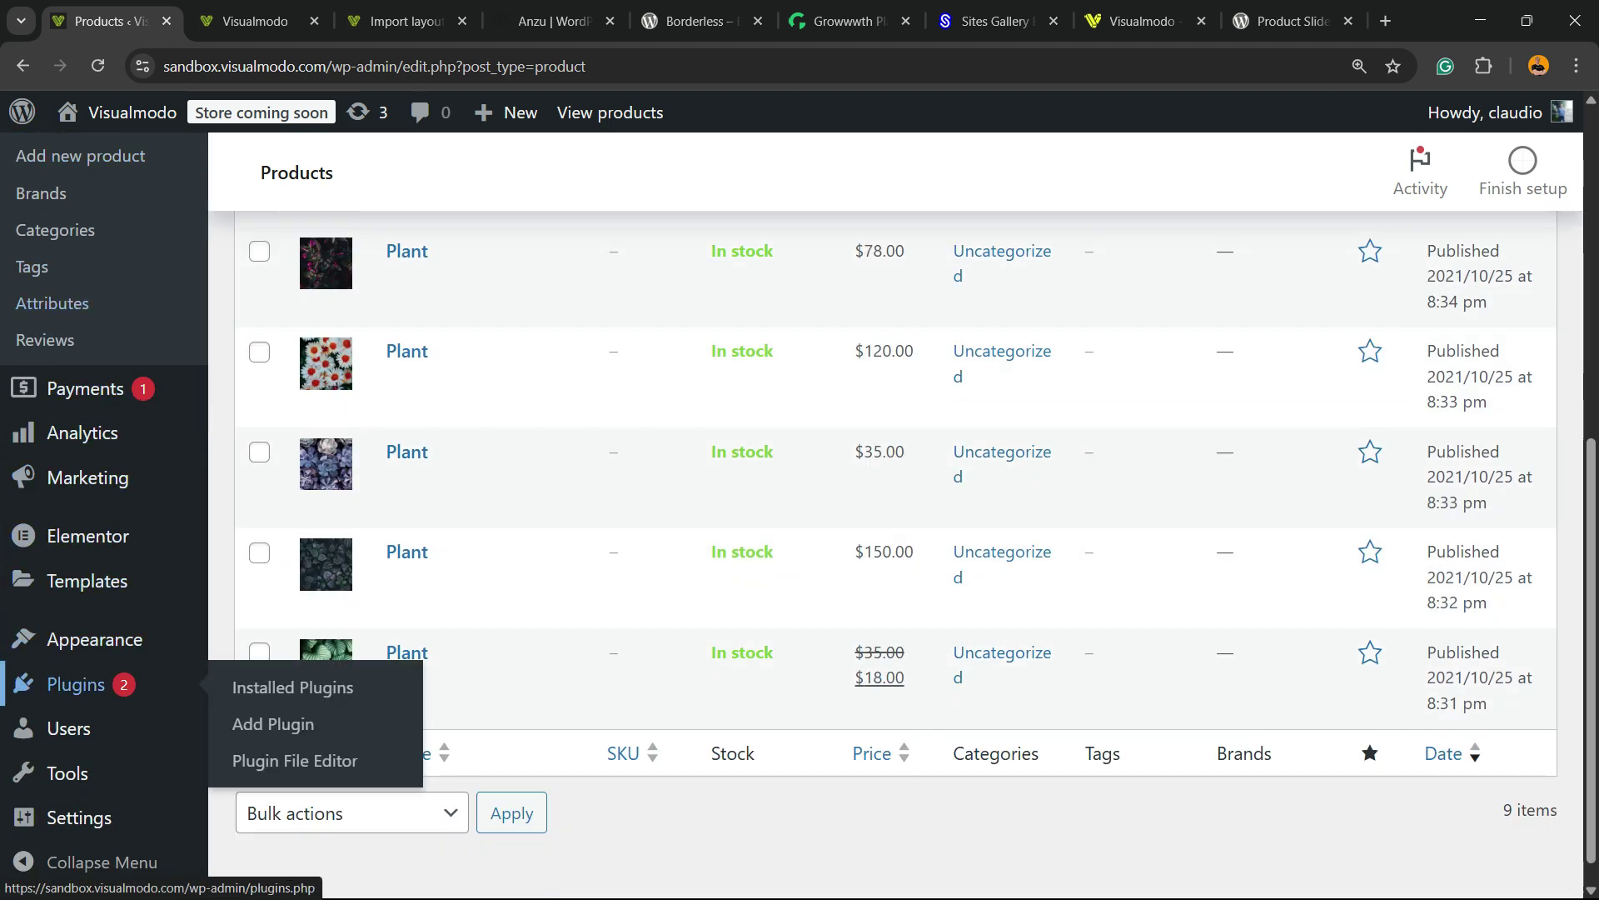
pyautogui.click(273, 724)
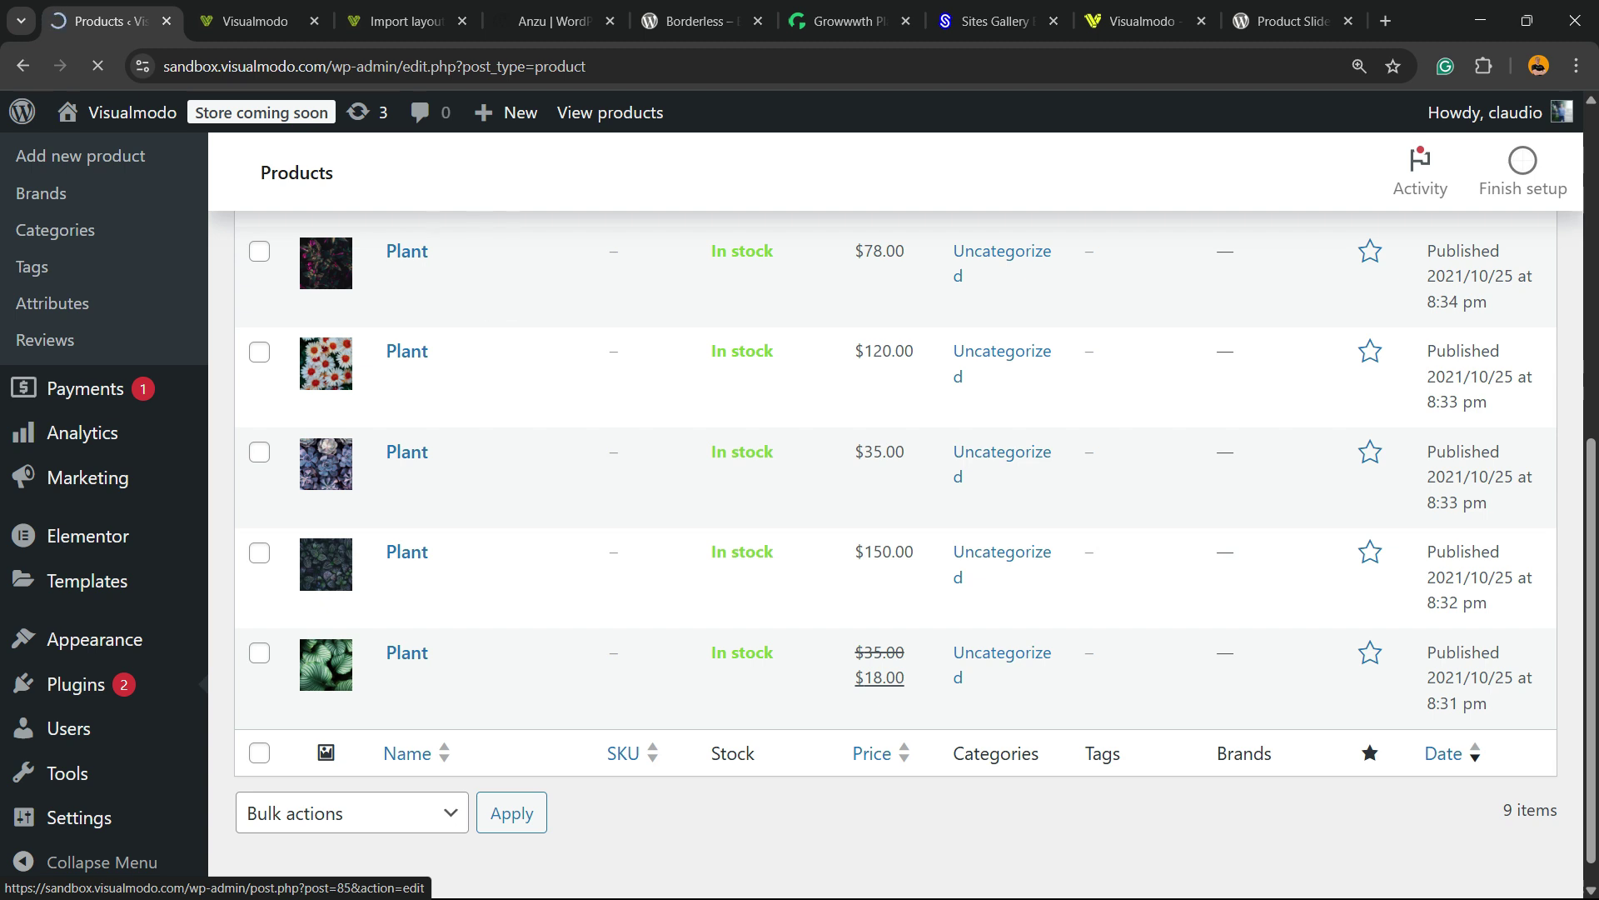
pyautogui.moveTo(75, 684)
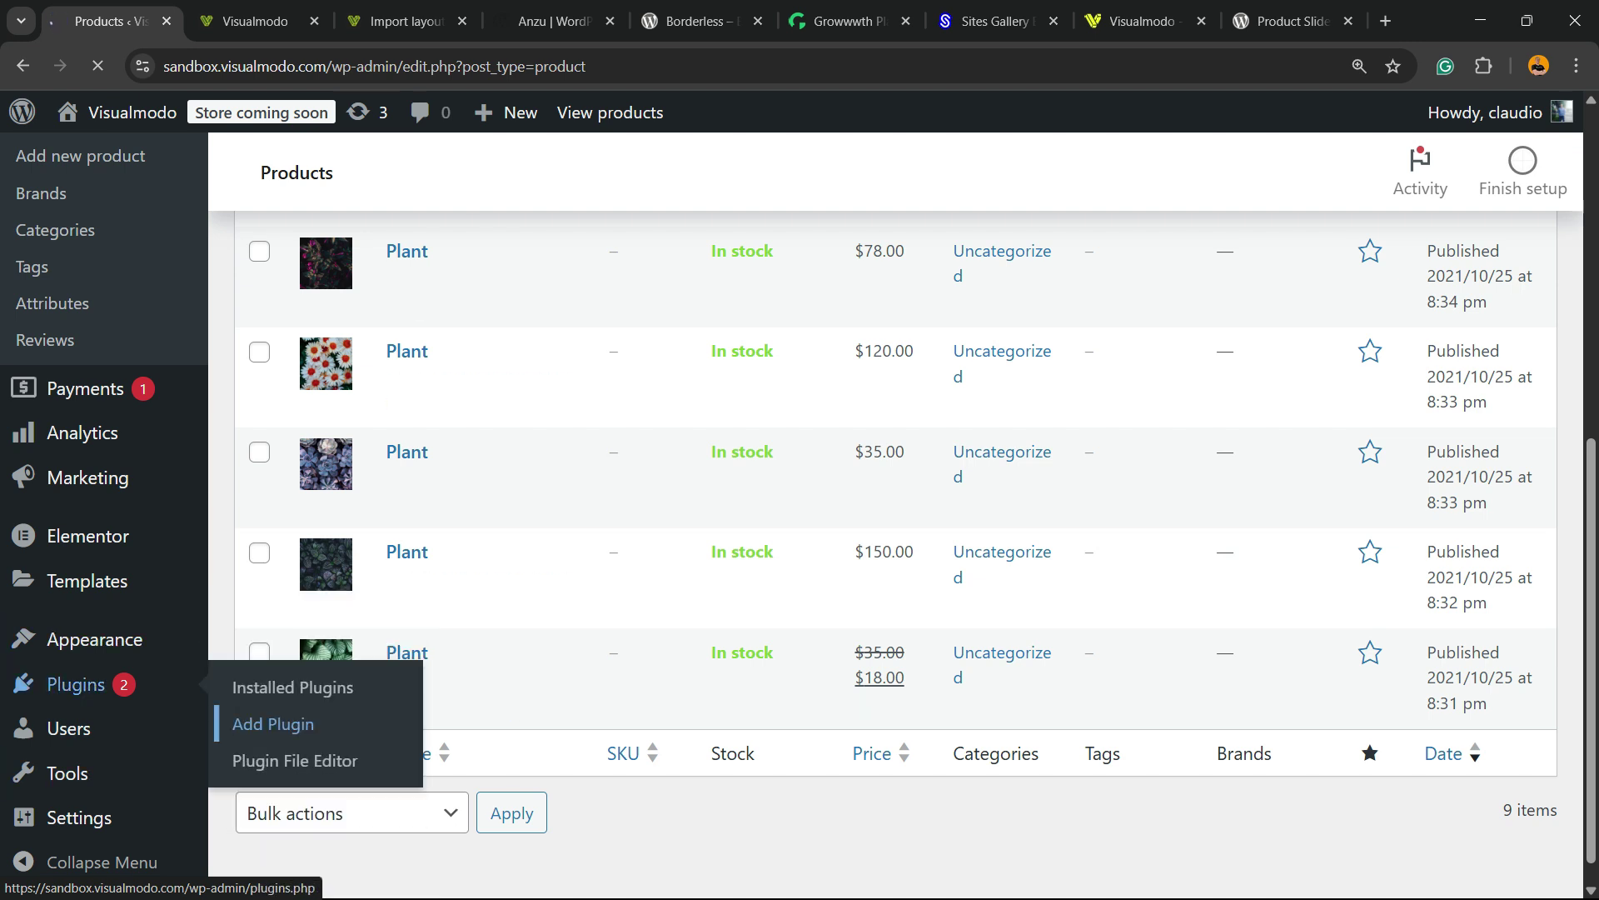
pyautogui.click(274, 724)
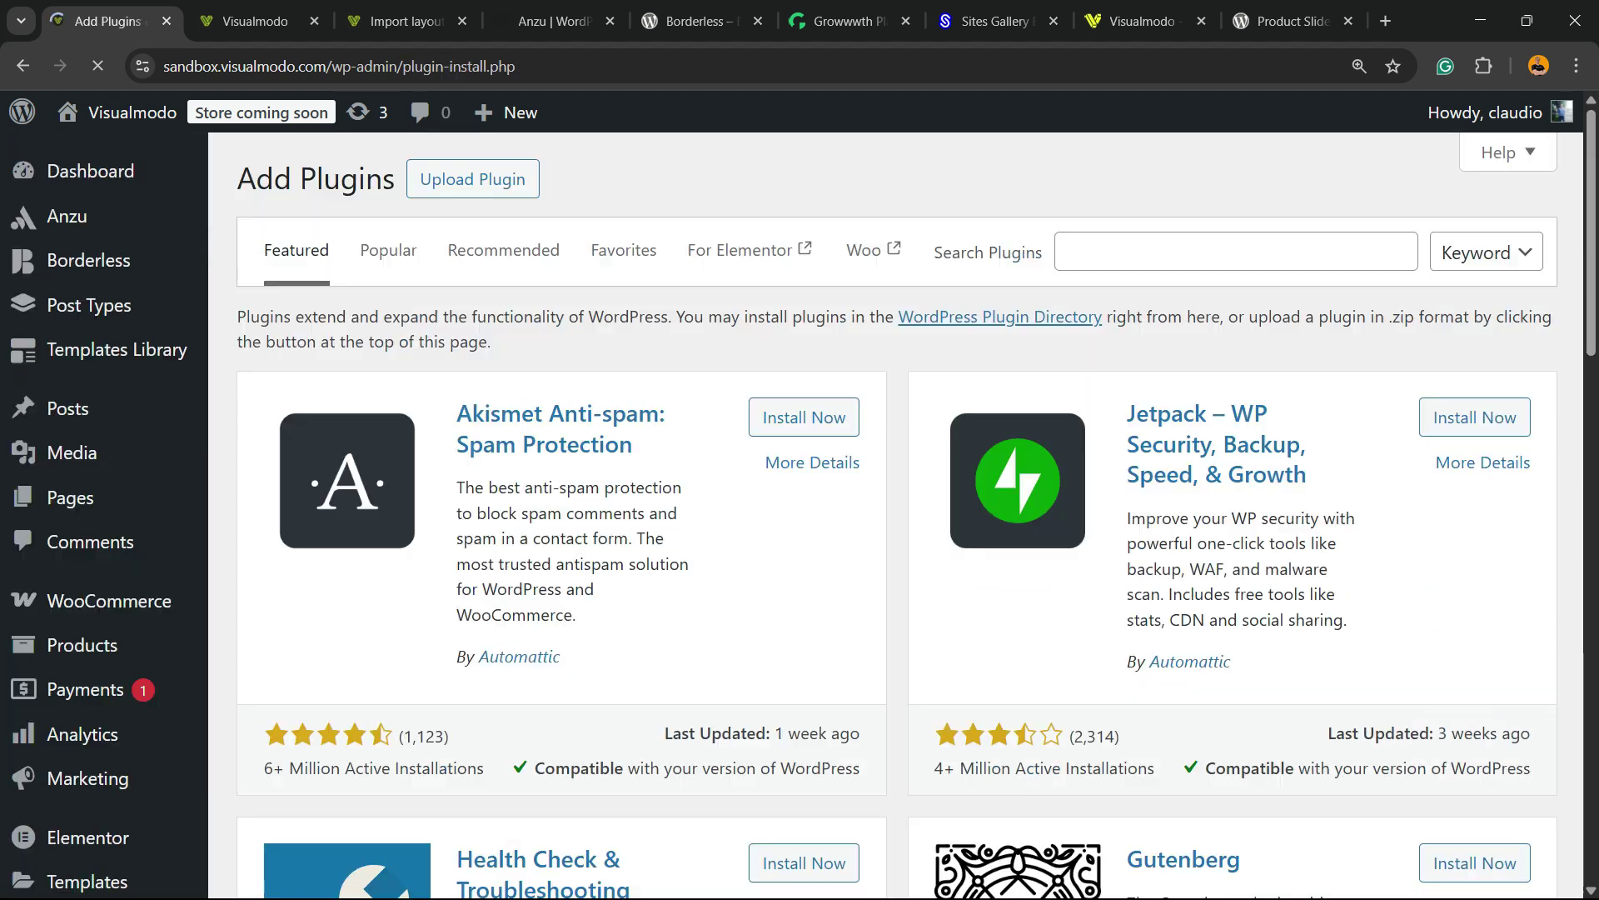
pyautogui.moveTo(1045, 253); pyautogui.dragTo(932, 252)
pyautogui.click(1065, 251)
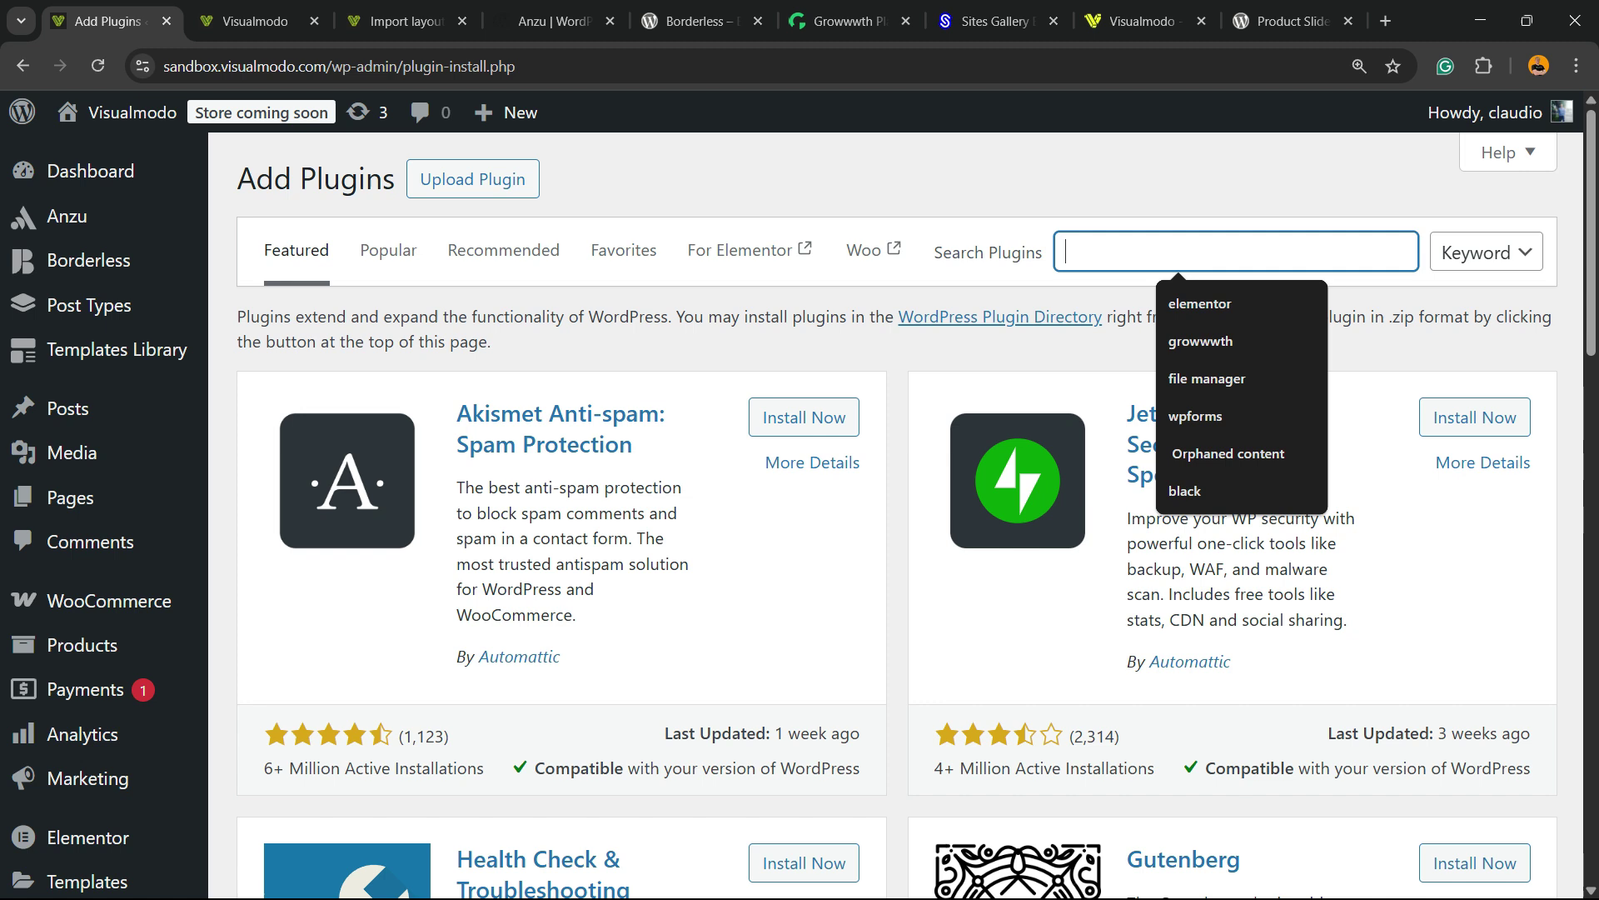
pyautogui.hotkey('ctrl', 'v')
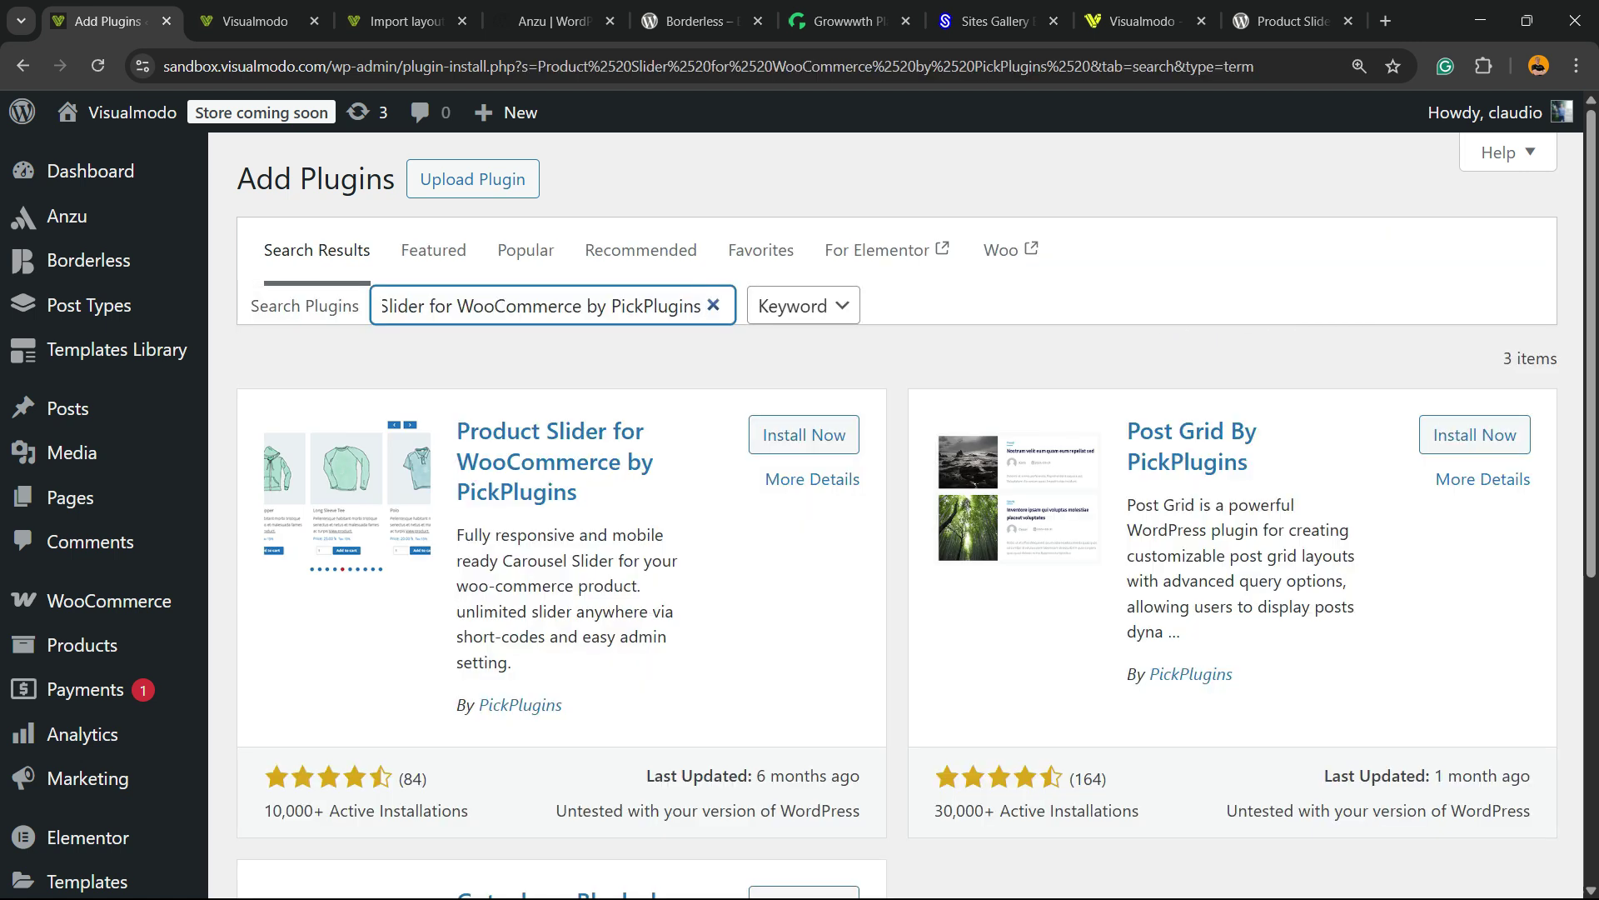
# Install and activate the Product Slider for WooCommerce by PickPlugins plugin.
pyautogui.moveTo(613, 306); pyautogui.dragTo(657, 306)
pyautogui.click(803, 434)
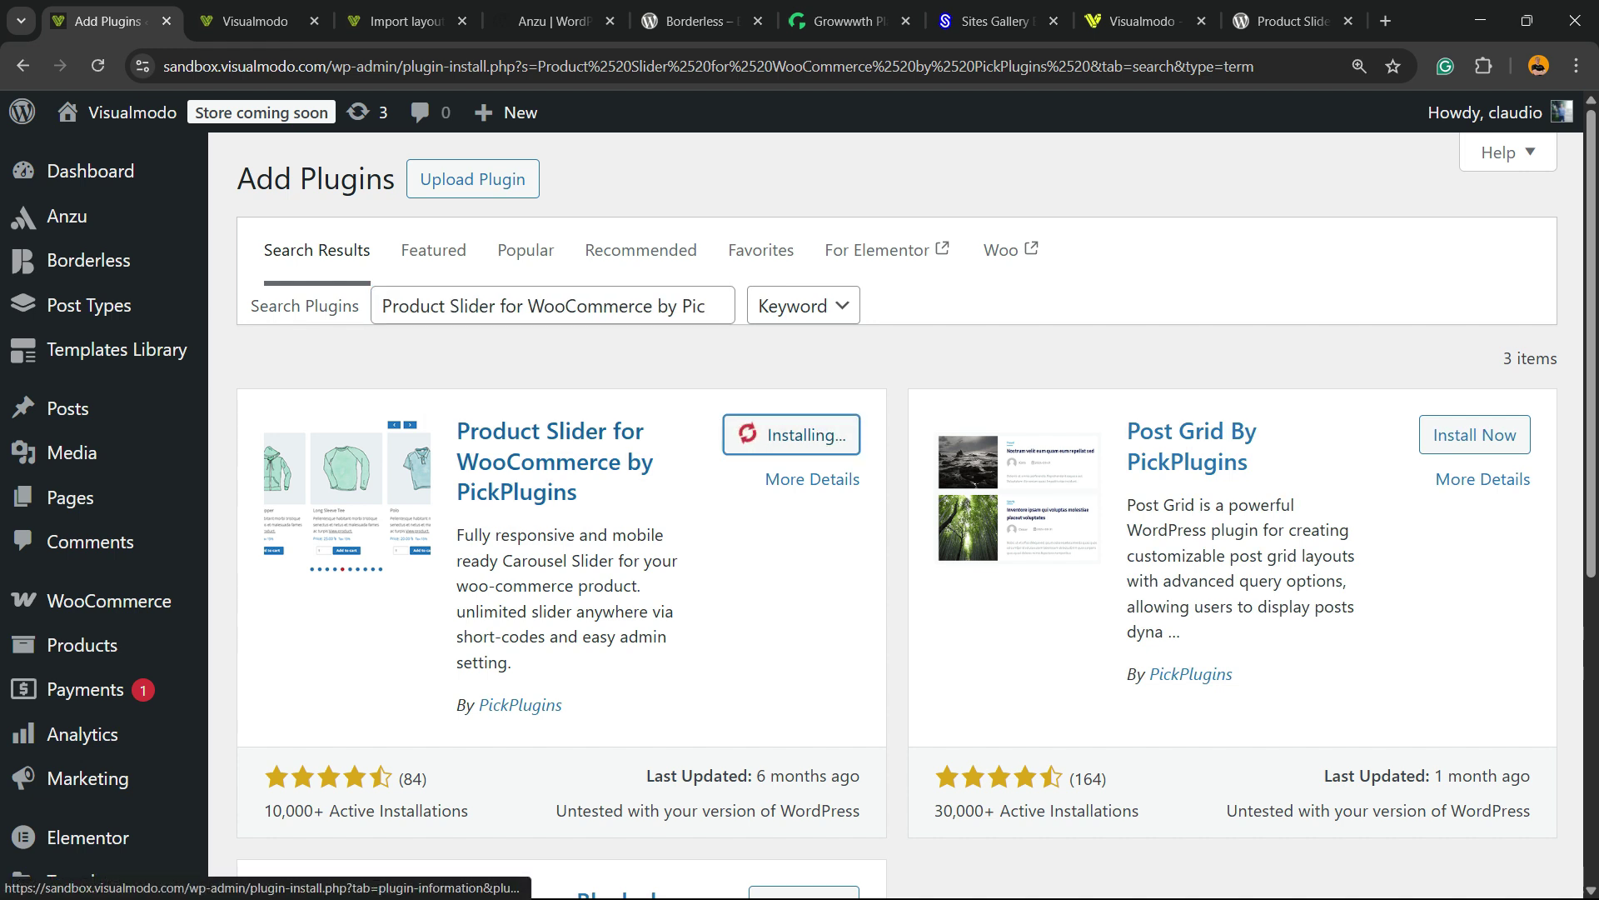
pyautogui.moveTo(583, 492); pyautogui.dragTo(457, 431)
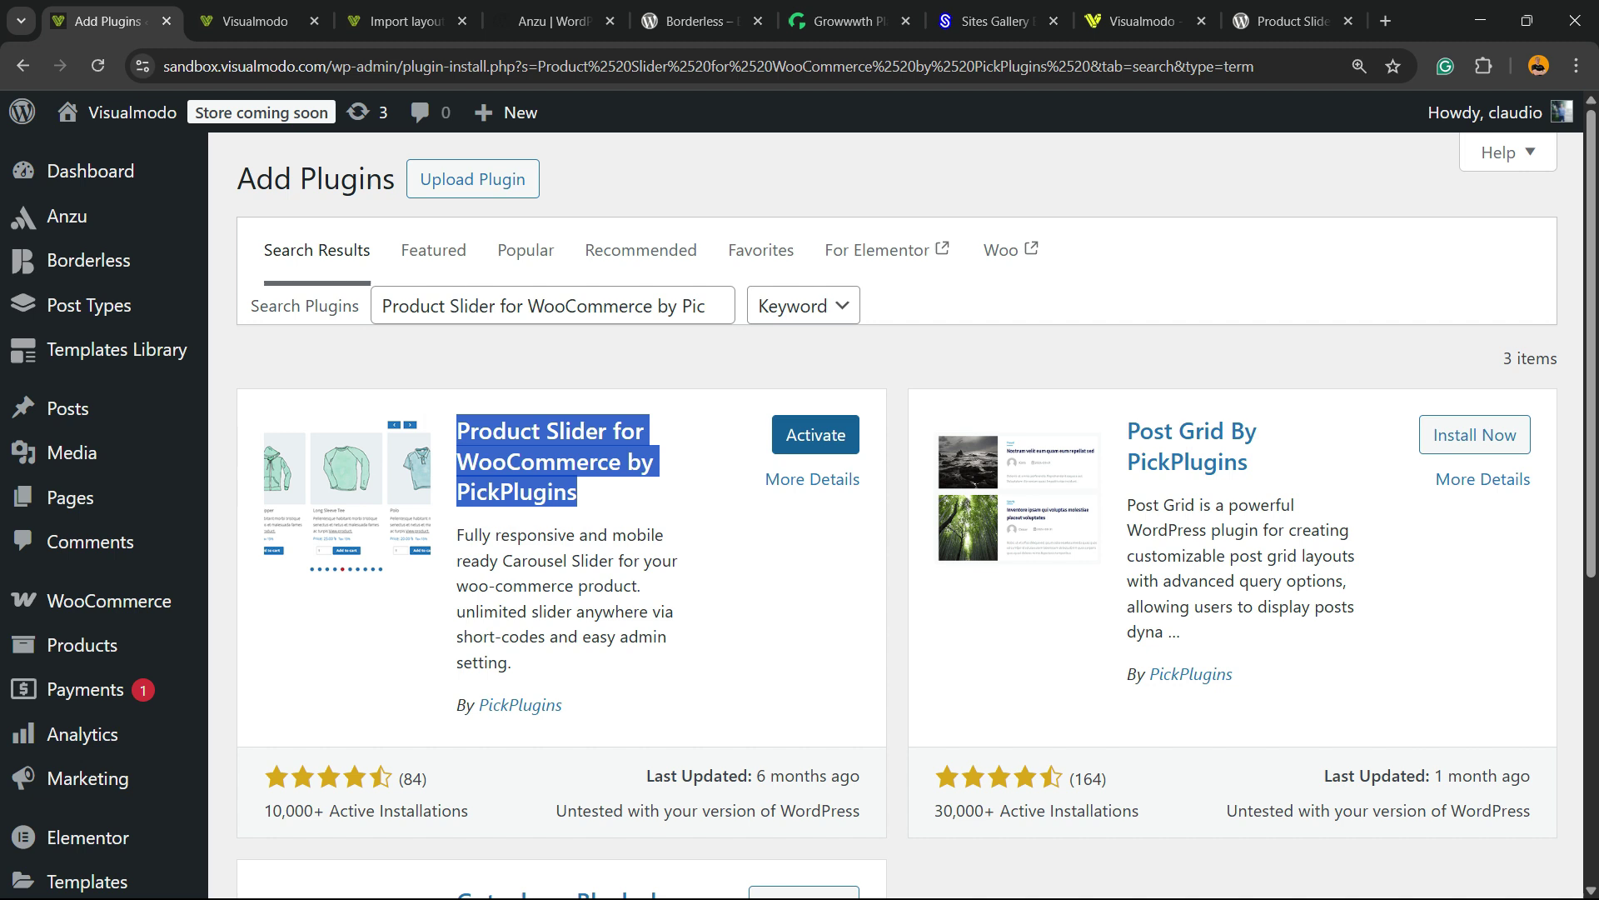
pyautogui.click(815, 434)
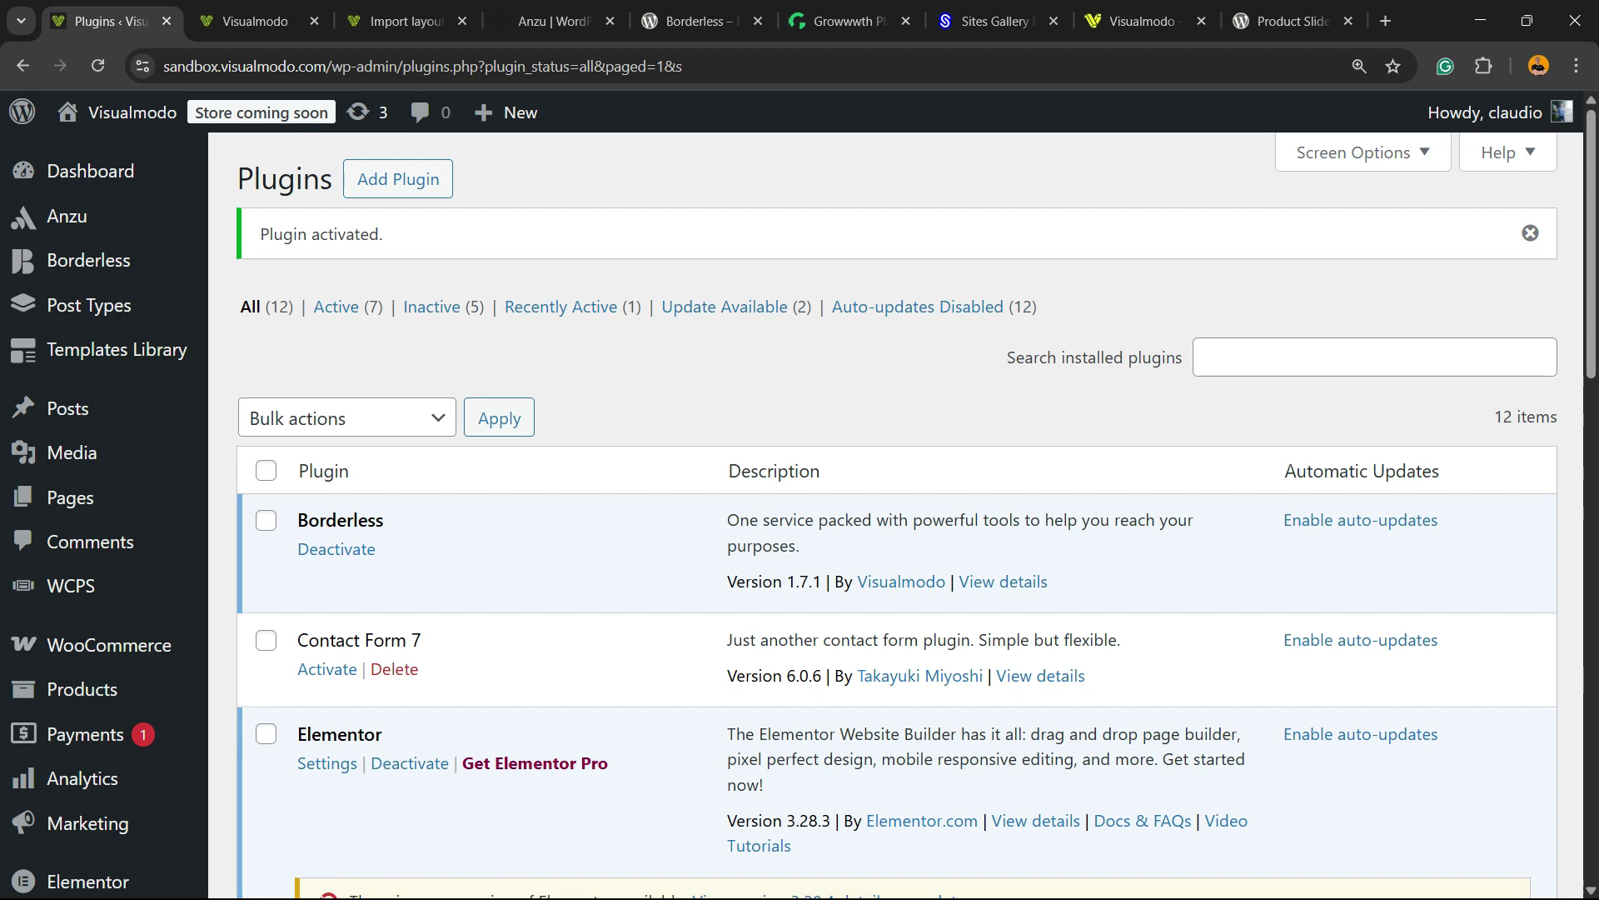
# Locate Product Slider for WooCommerce by PickPlugins among the installed plugins.
pyautogui.scroll(-2, 898, 500)
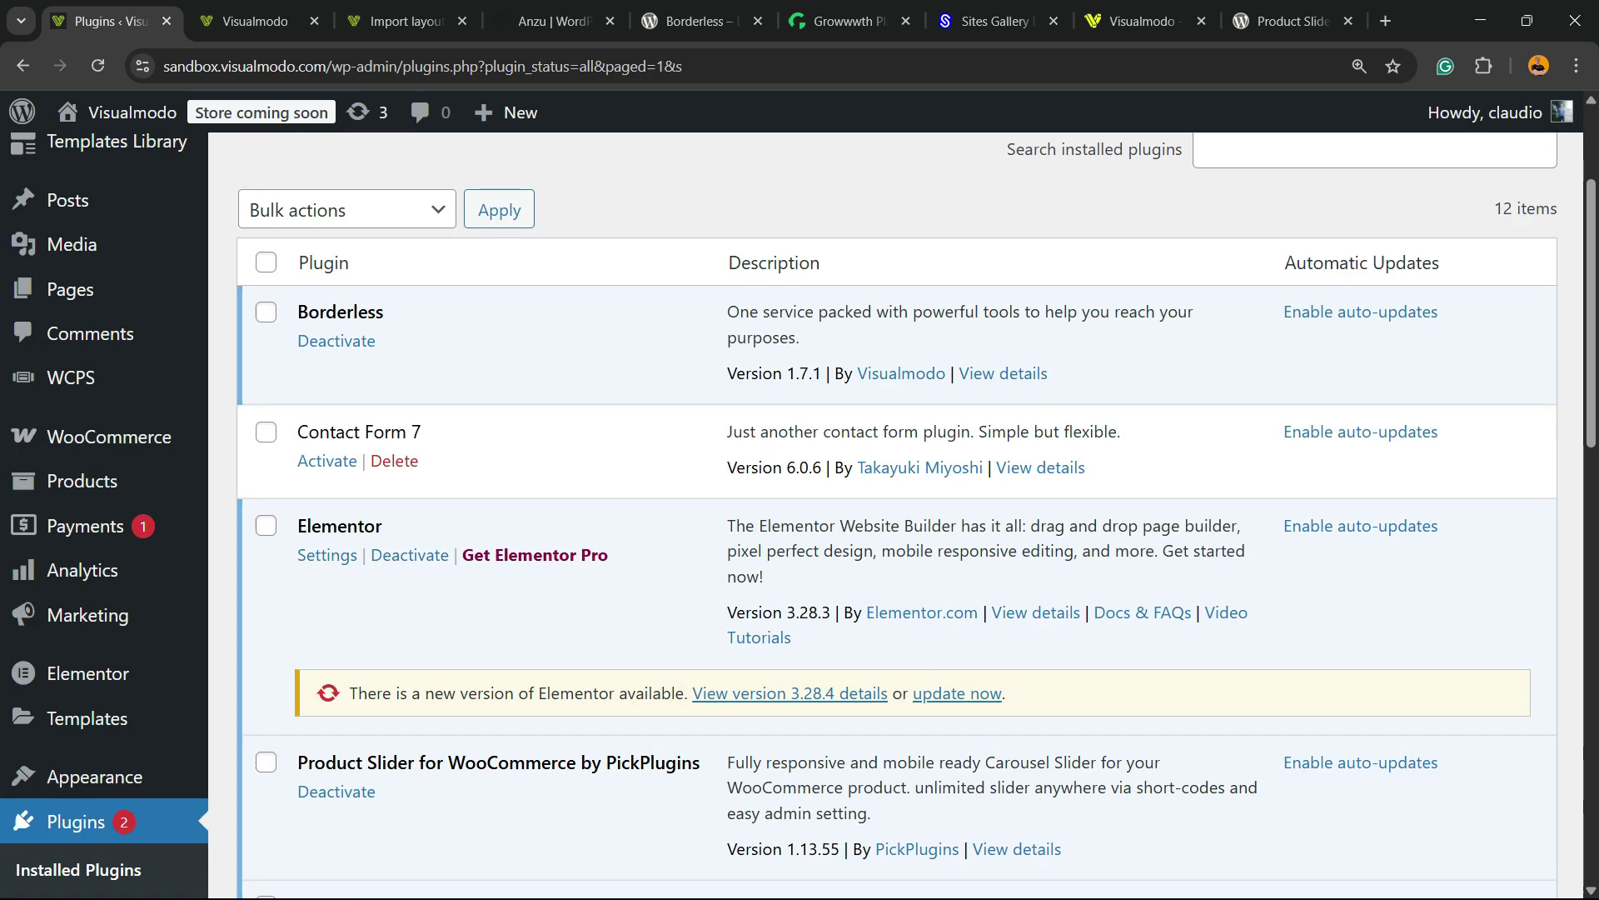
pyautogui.scroll(-5, 897, 500)
pyautogui.tripleClick(393, 345)
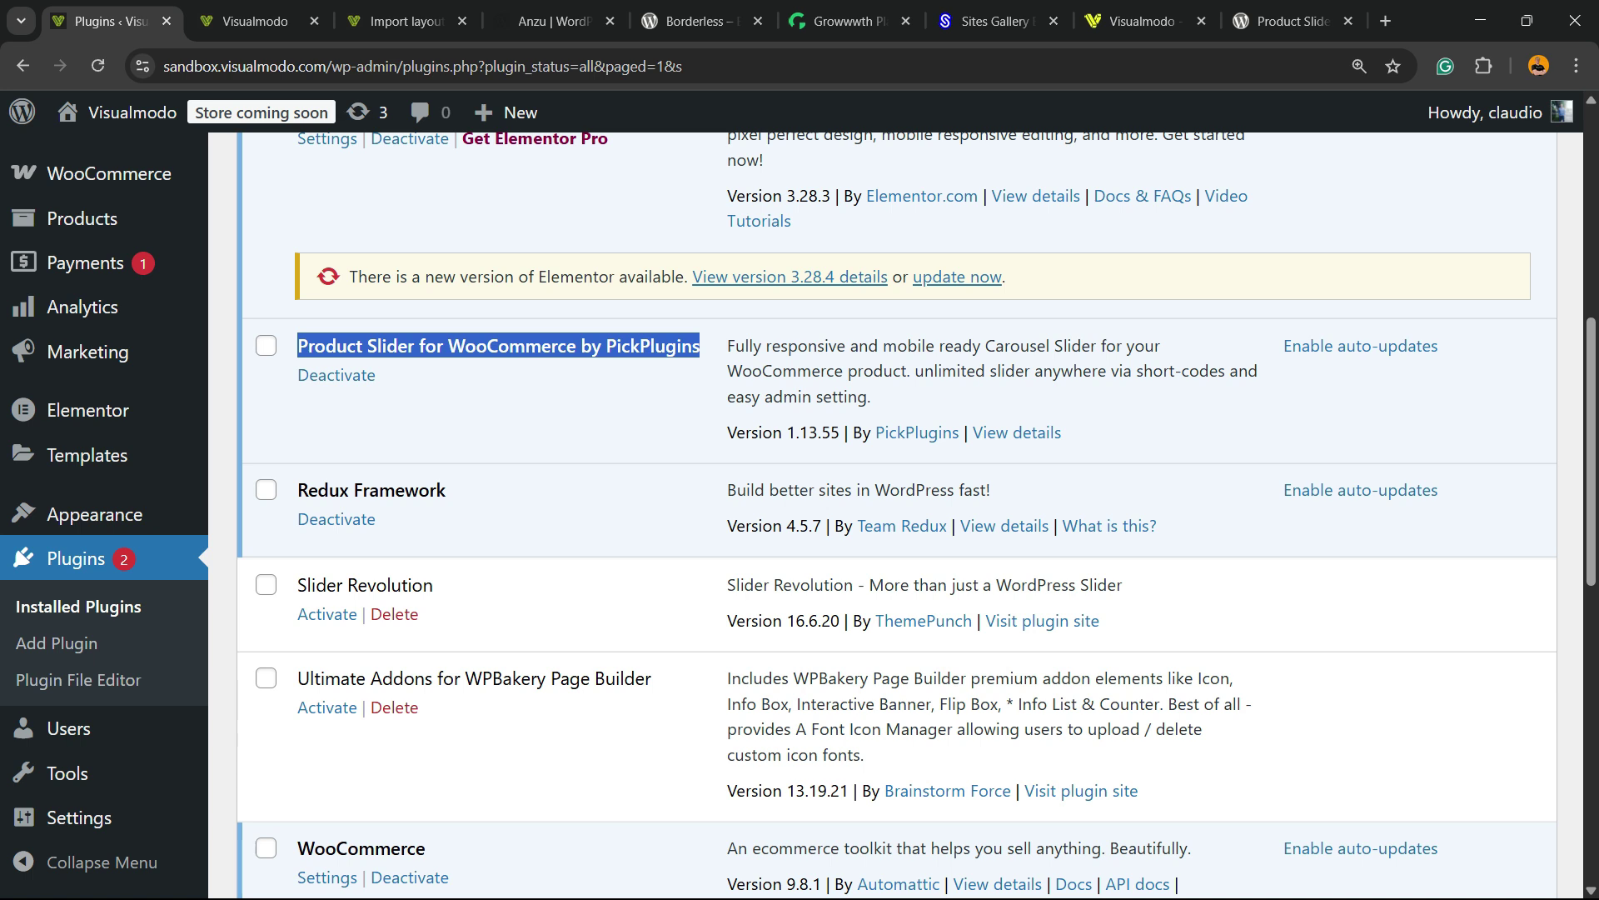
pyautogui.scroll(8, 897, 500)
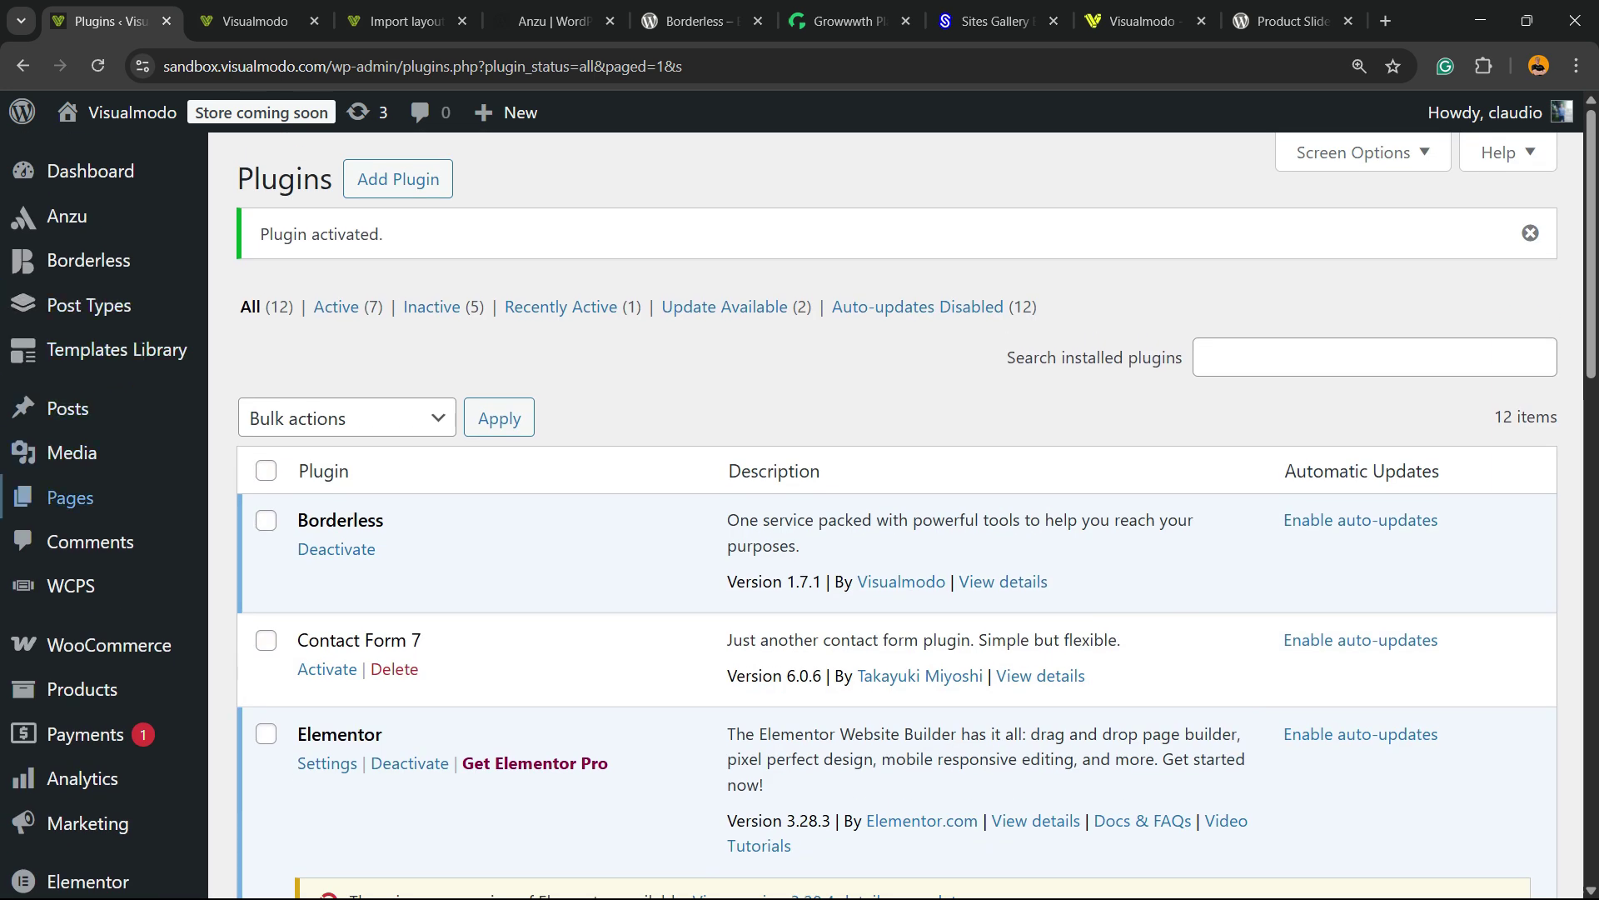
# Start a new WCPS layout and title it "test".
pyautogui.moveTo(71, 585)
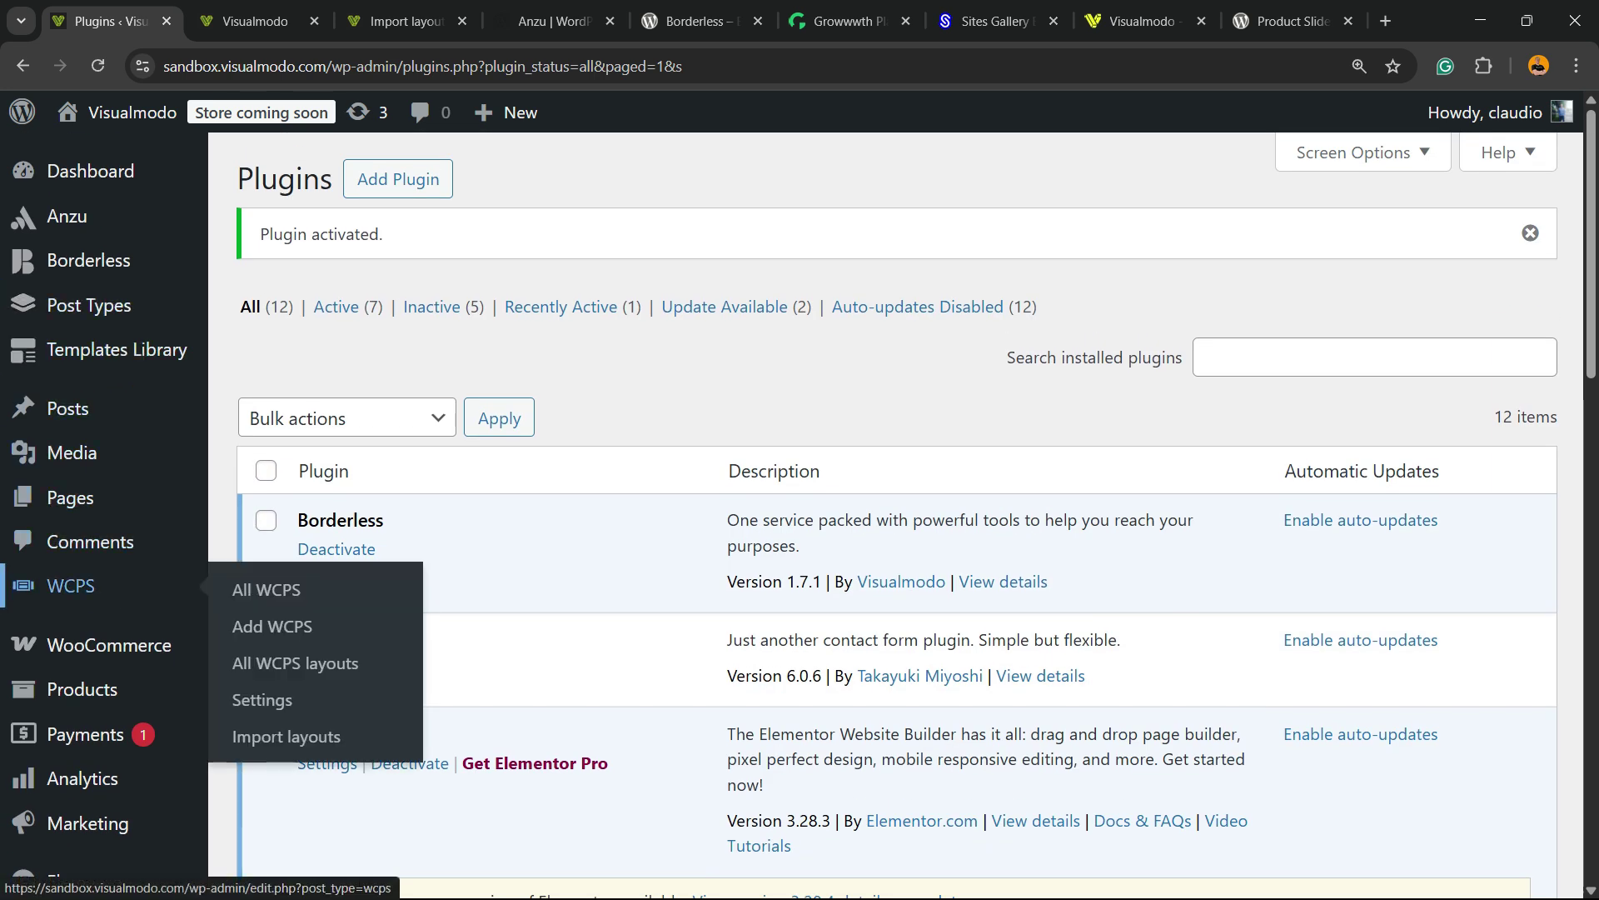
pyautogui.moveTo(108, 644)
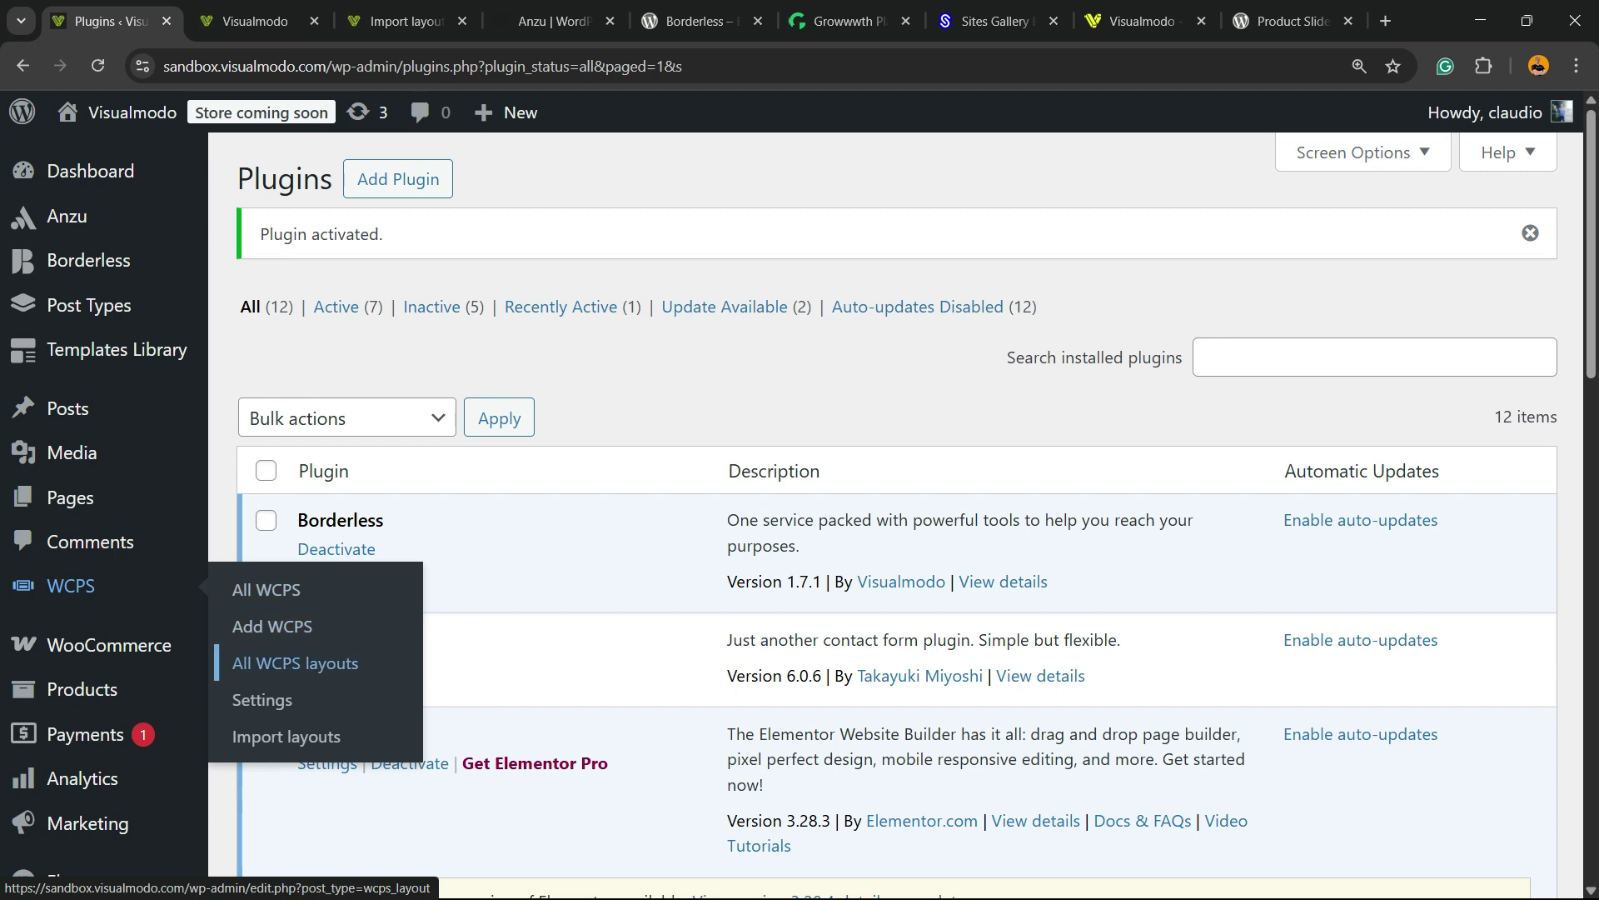
pyautogui.click(292, 665)
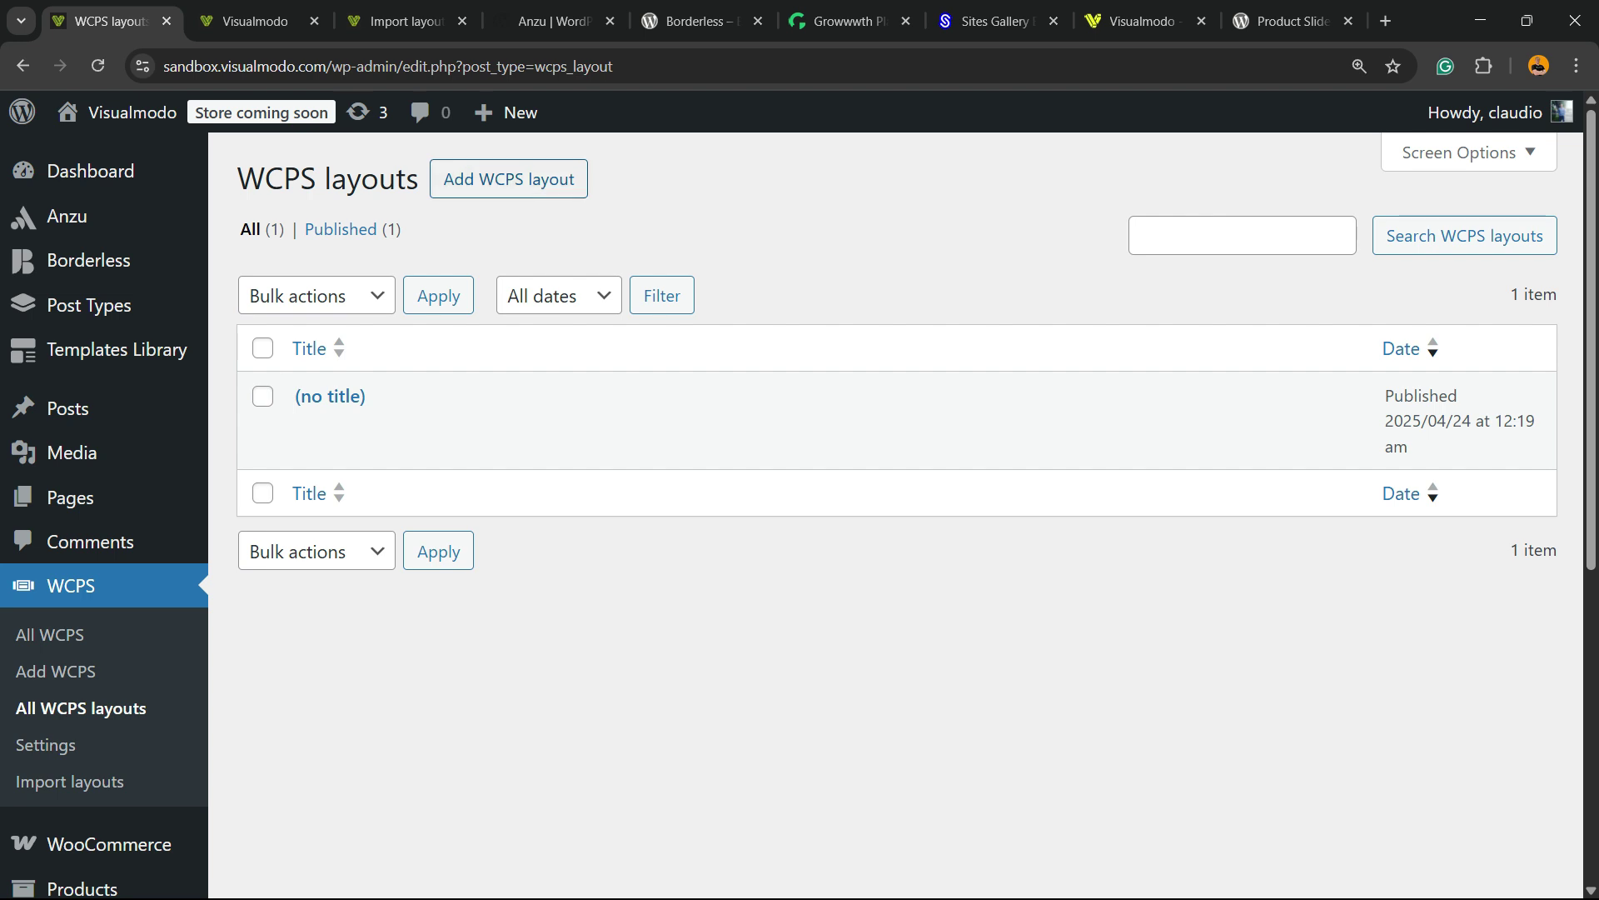
pyautogui.click(508, 179)
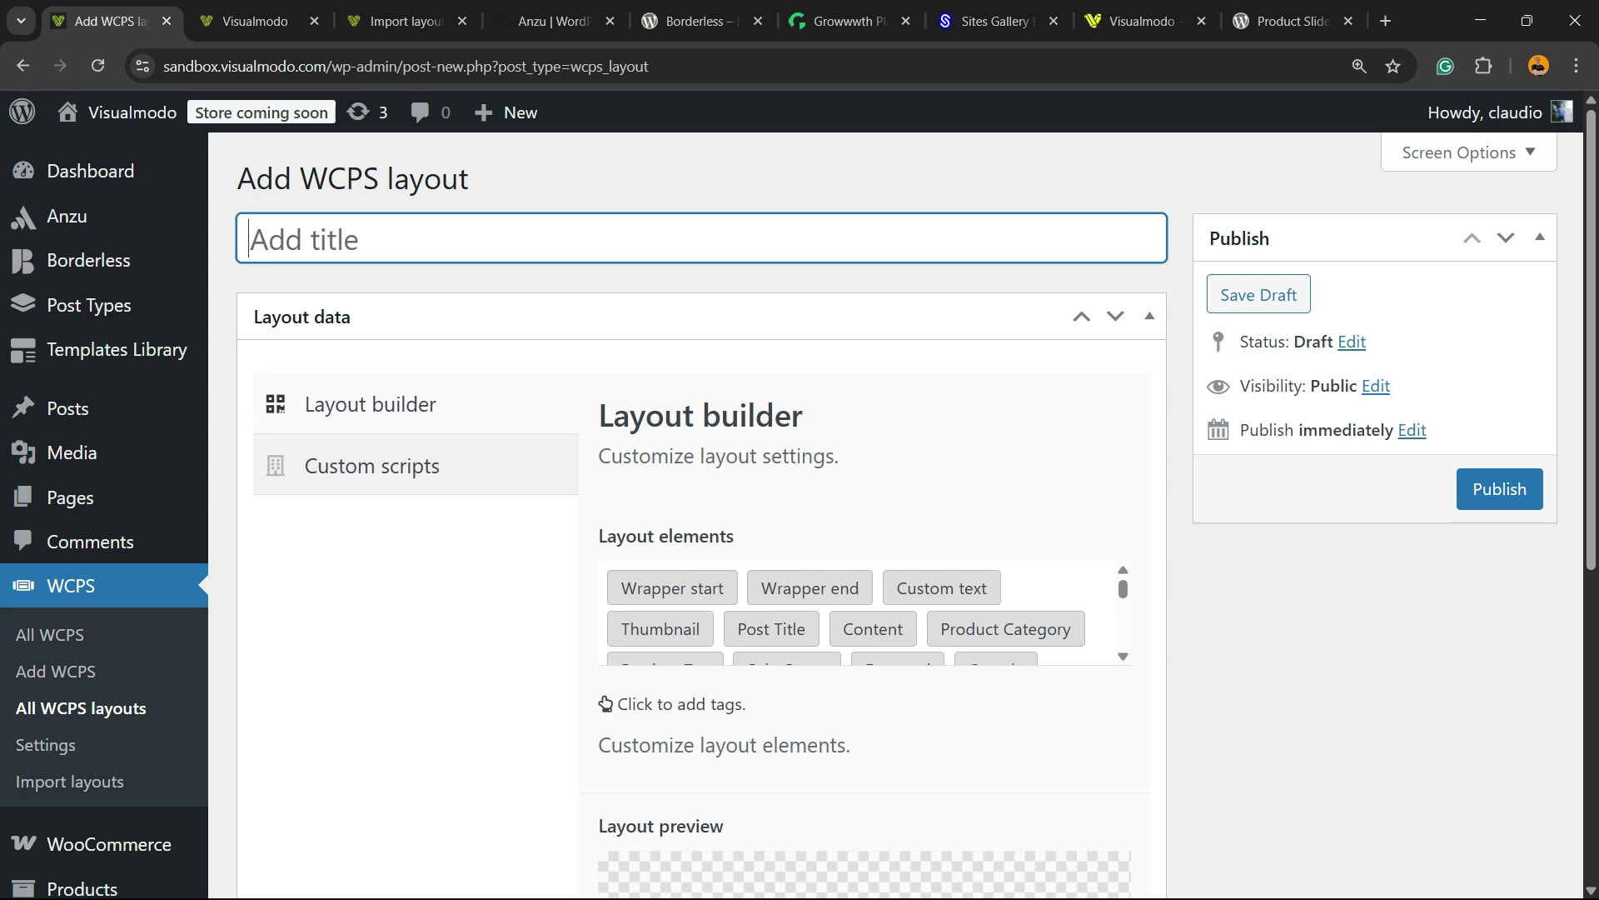
pyautogui.write('test')
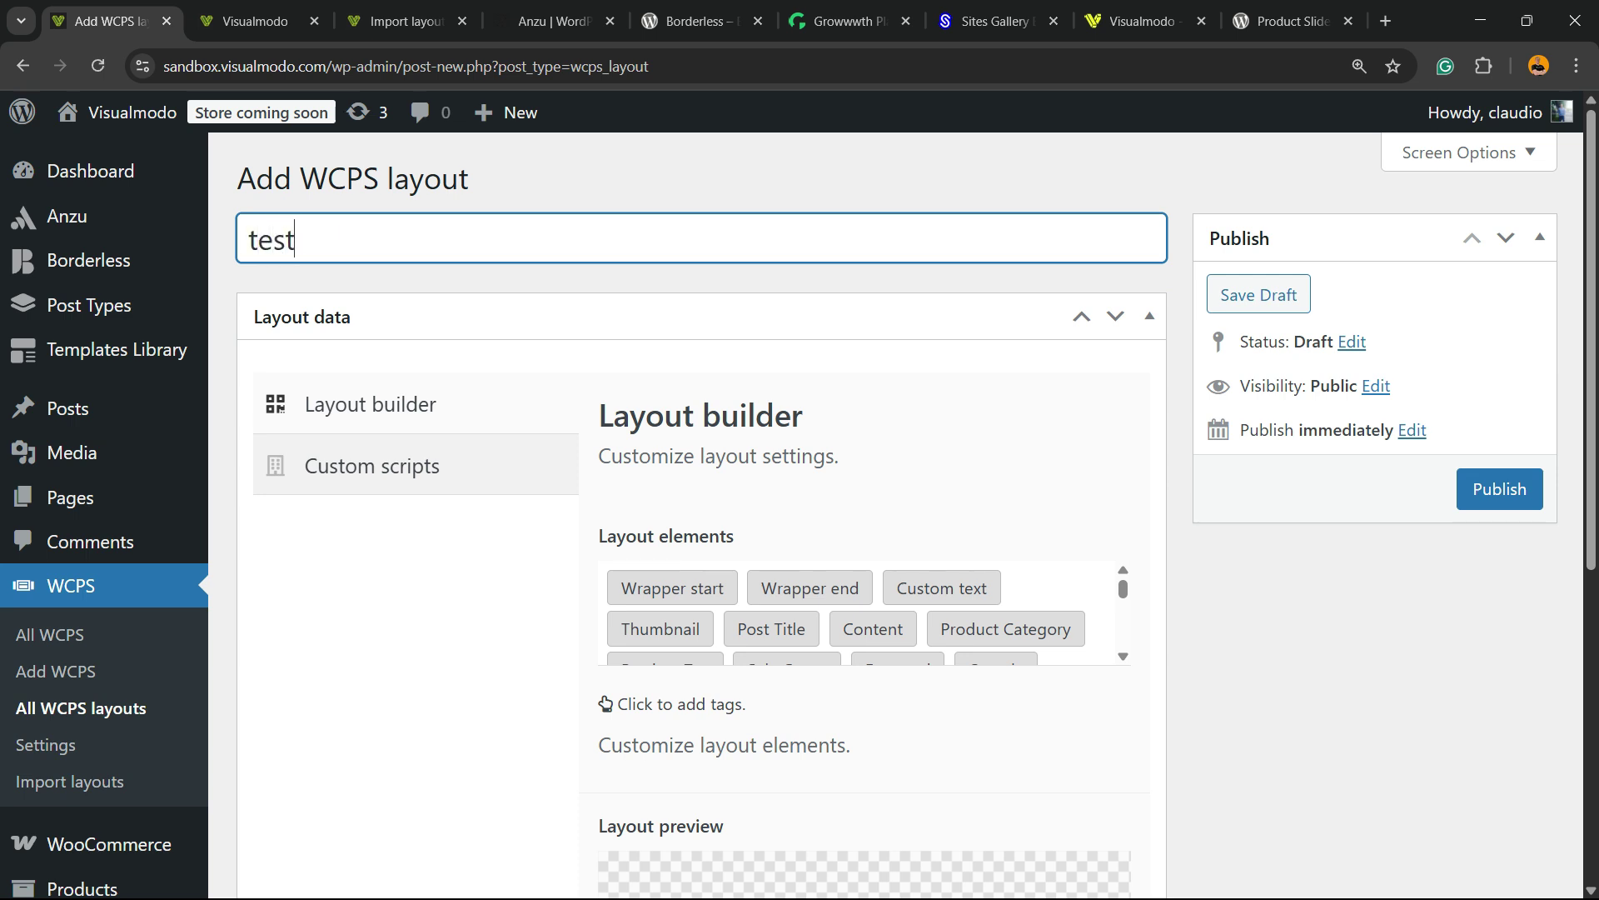
pyautogui.scroll(-3, 798, 504)
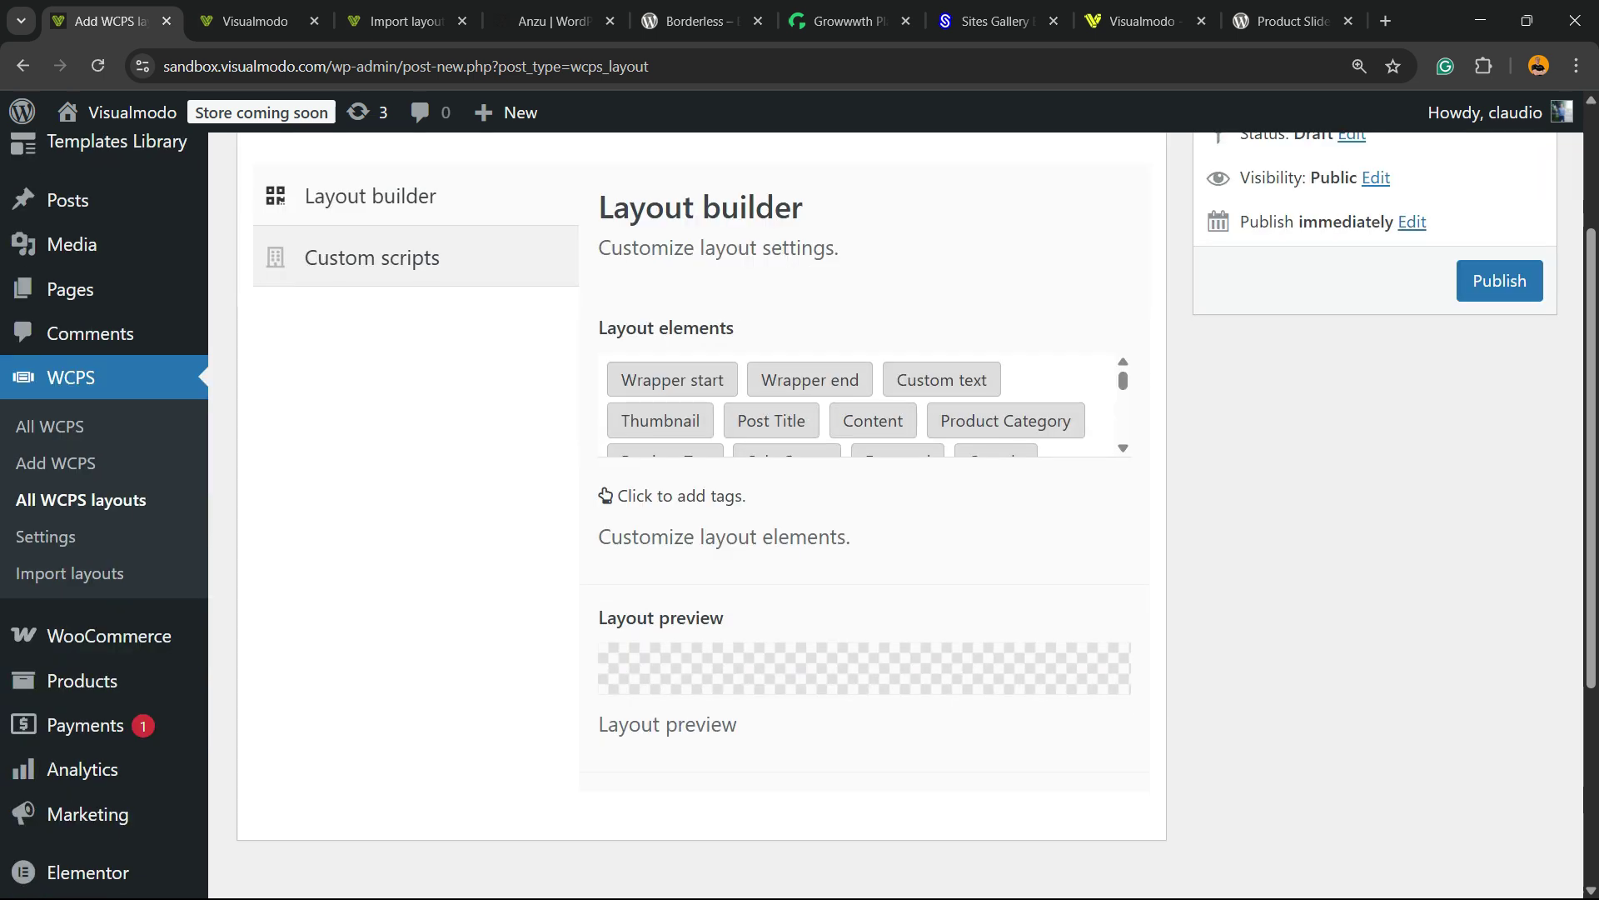
# Close the Import Layouts page and view the product slider on the Plant Store page.
pyautogui.click(407, 21)
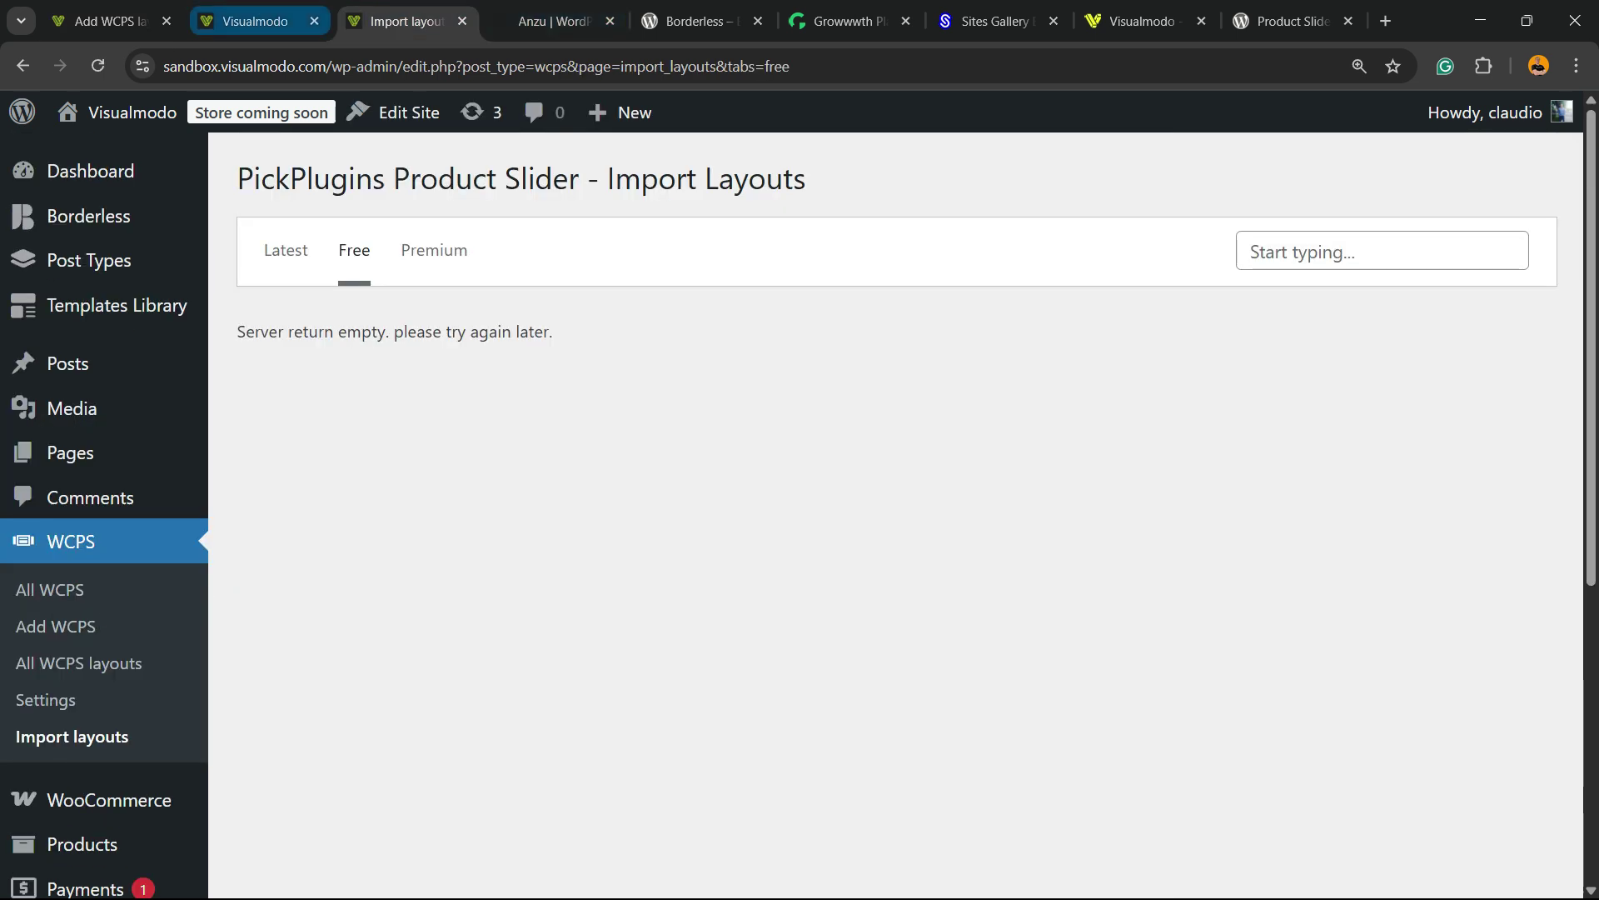
pyautogui.click(255, 21)
pyautogui.click(406, 21)
pyautogui.click(462, 20)
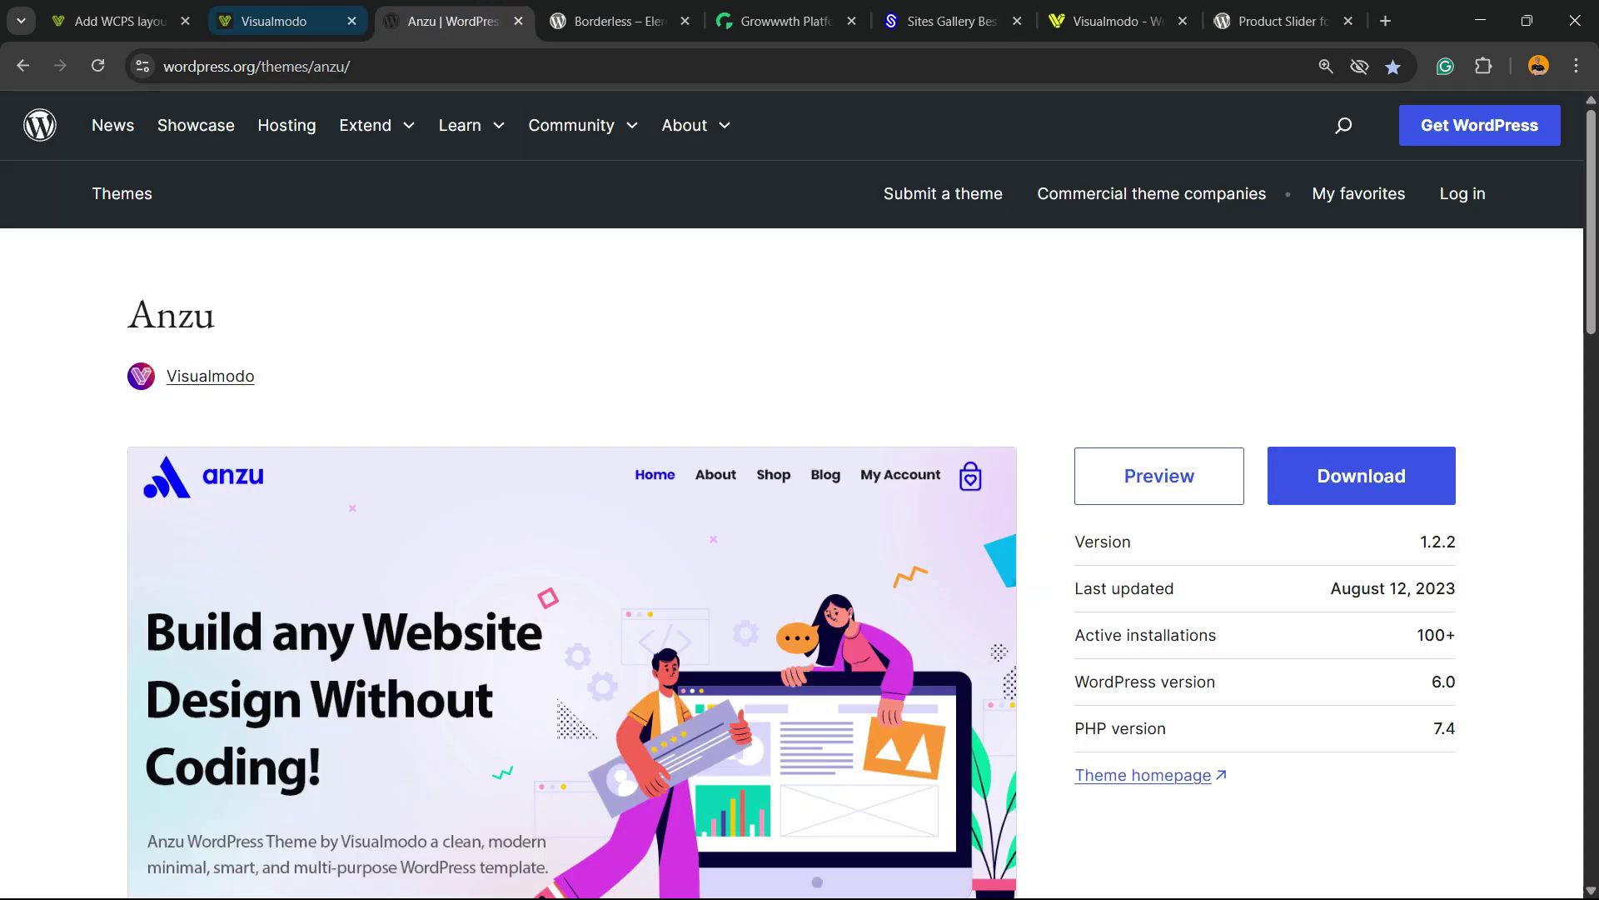
pyautogui.click(273, 21)
pyautogui.scroll(3, 837, 517)
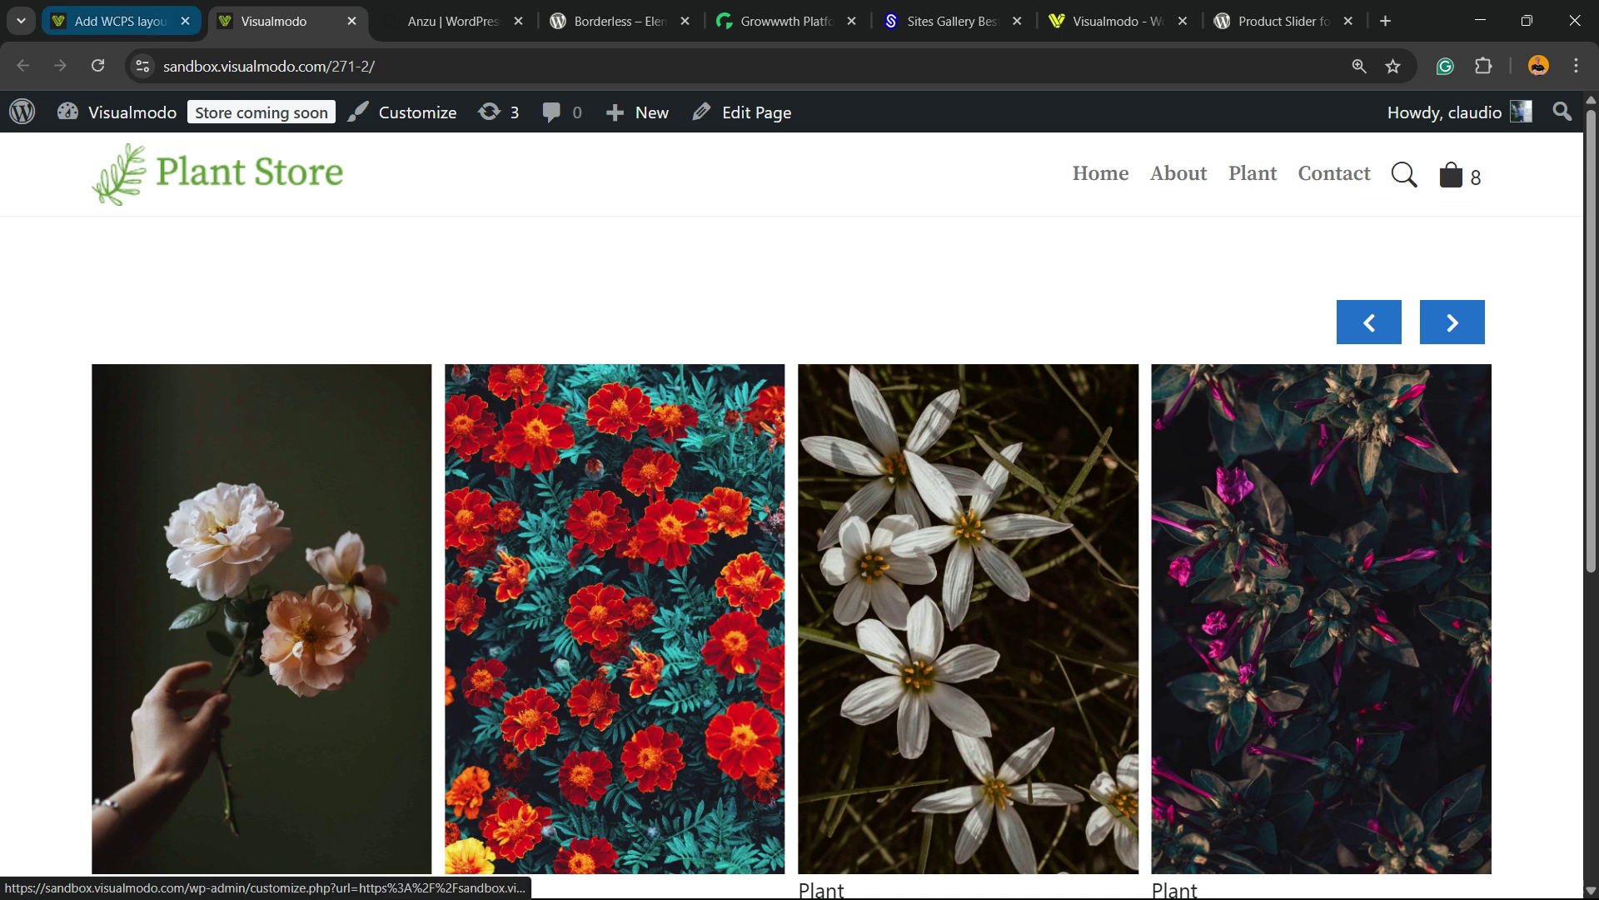
# Return to the WCPS layout editor and add the Wrapper start, Thumbnail, Post Title and Price elements.
pyautogui.click(117, 20)
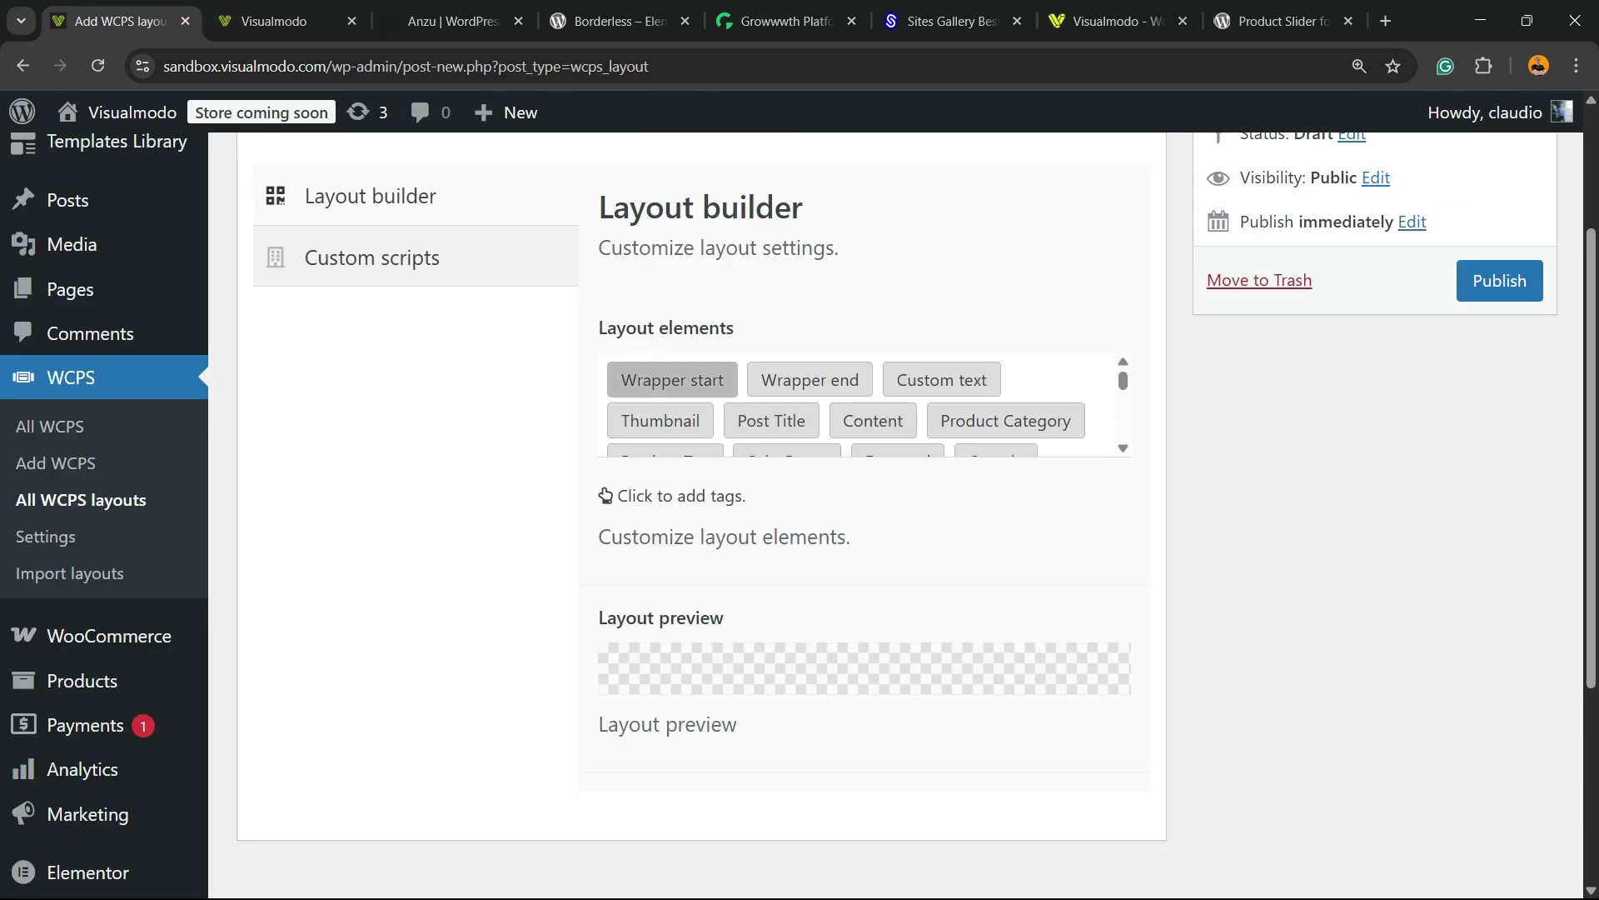
pyautogui.click(672, 380)
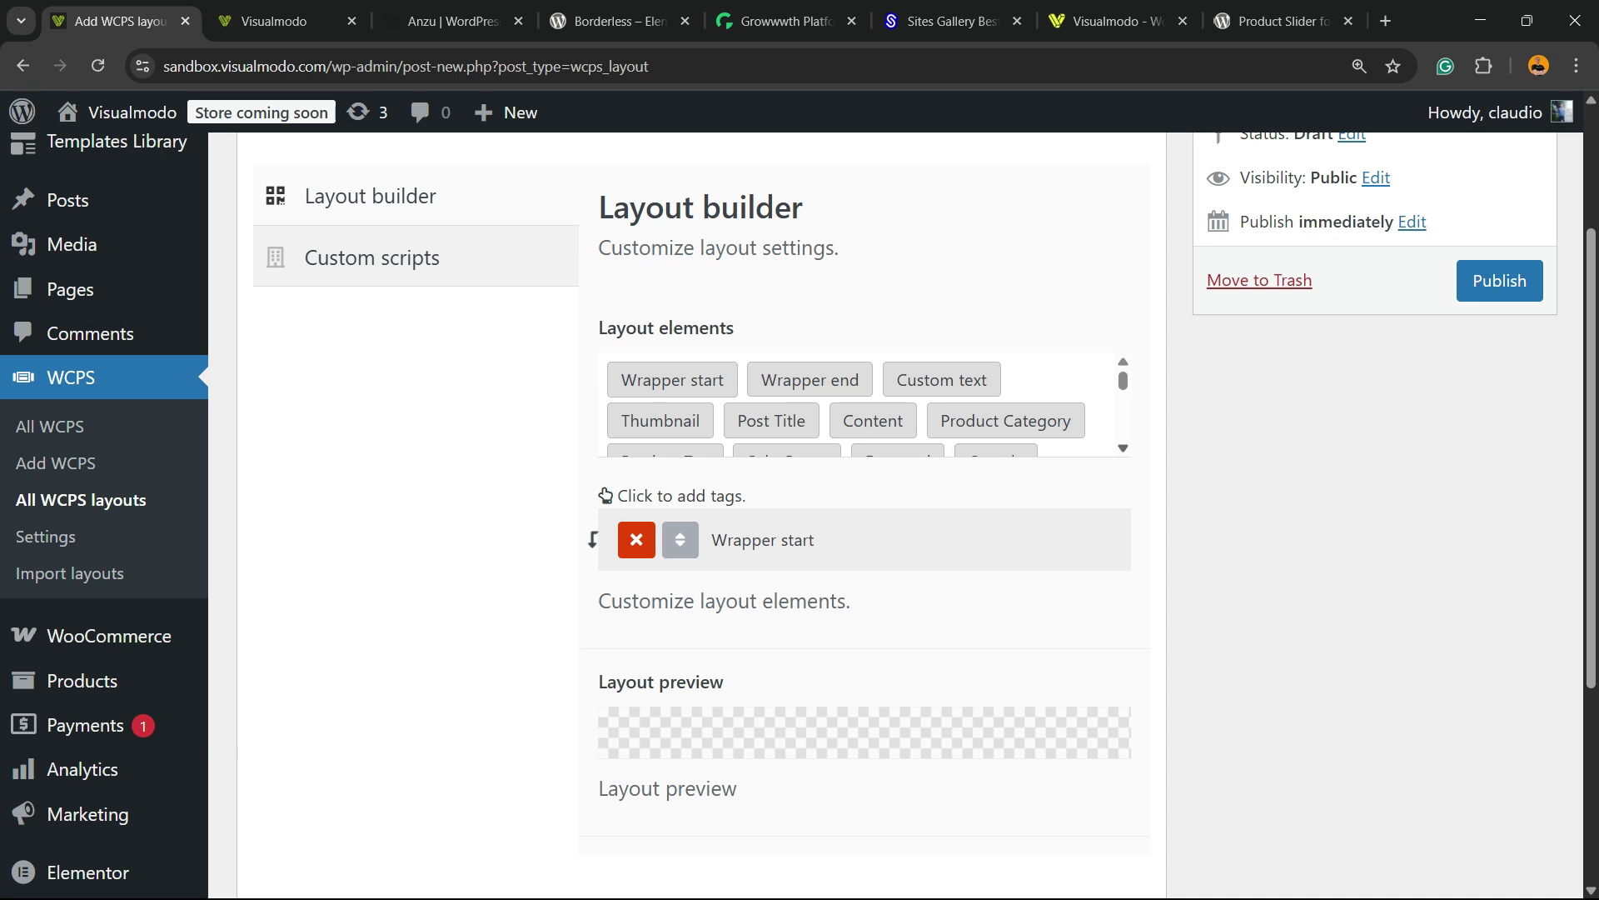
pyautogui.scroll(-1, 866, 405)
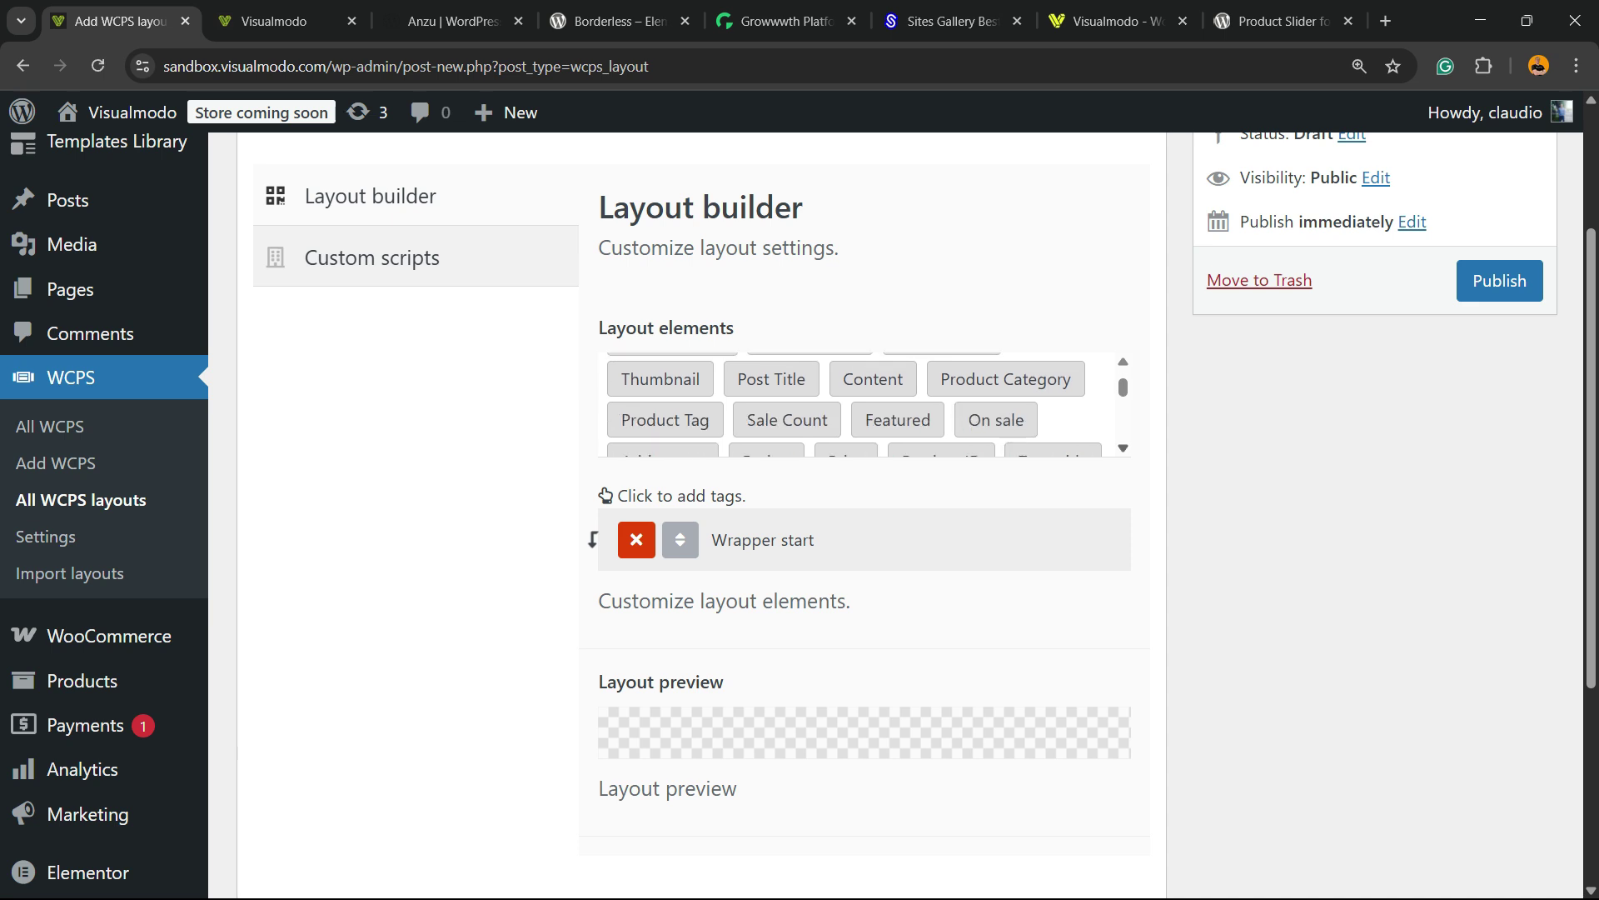
pyautogui.click(661, 379)
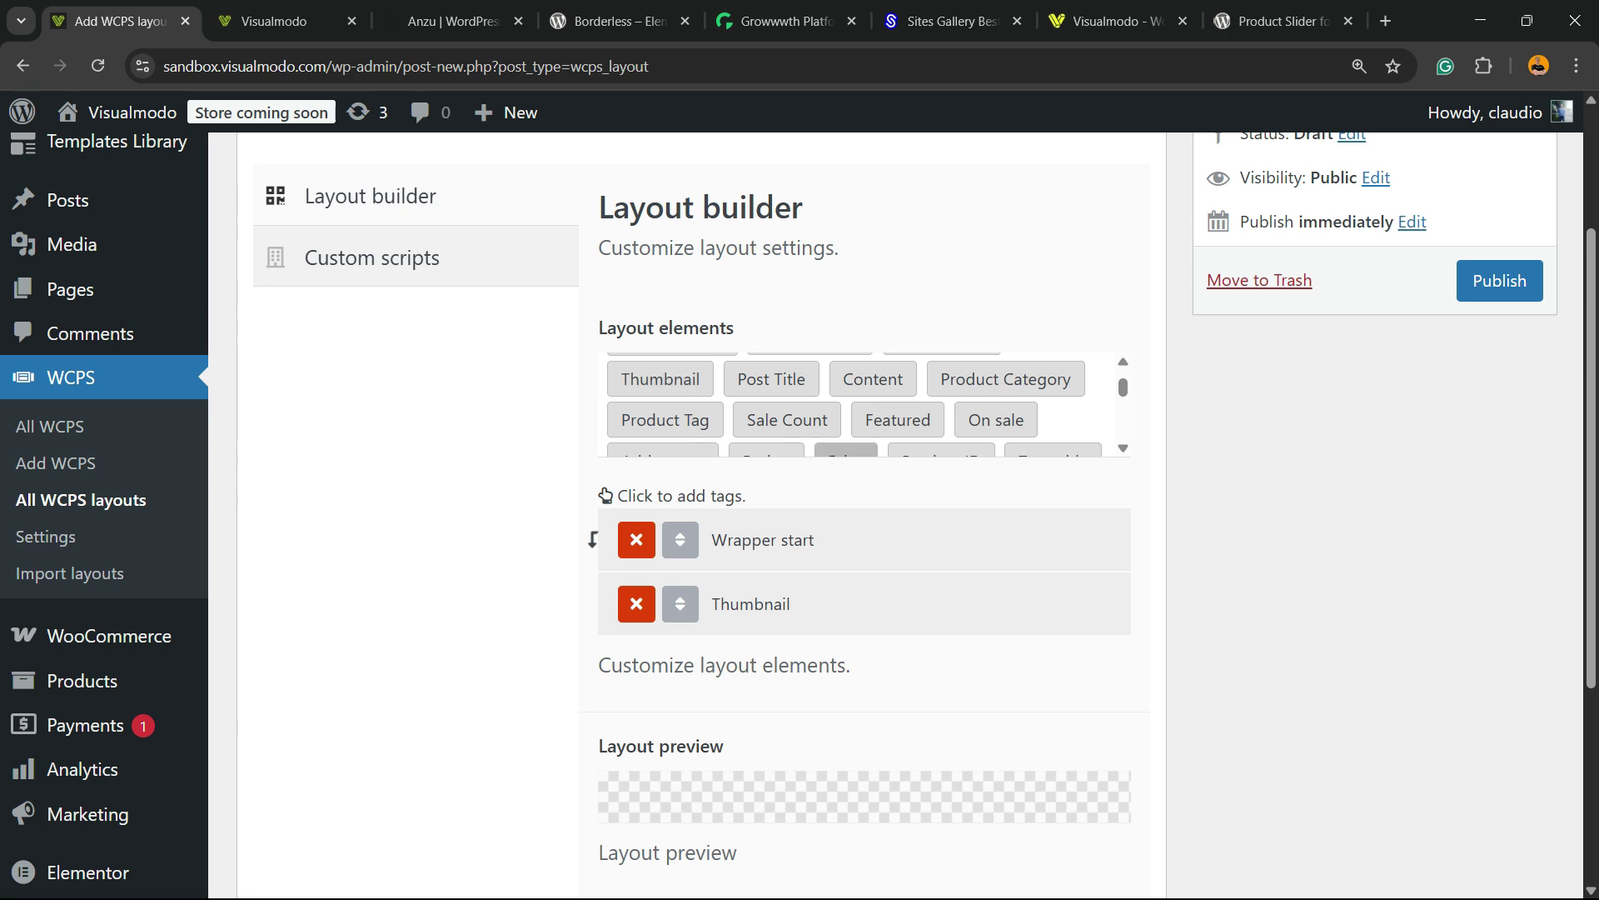
pyautogui.click(772, 379)
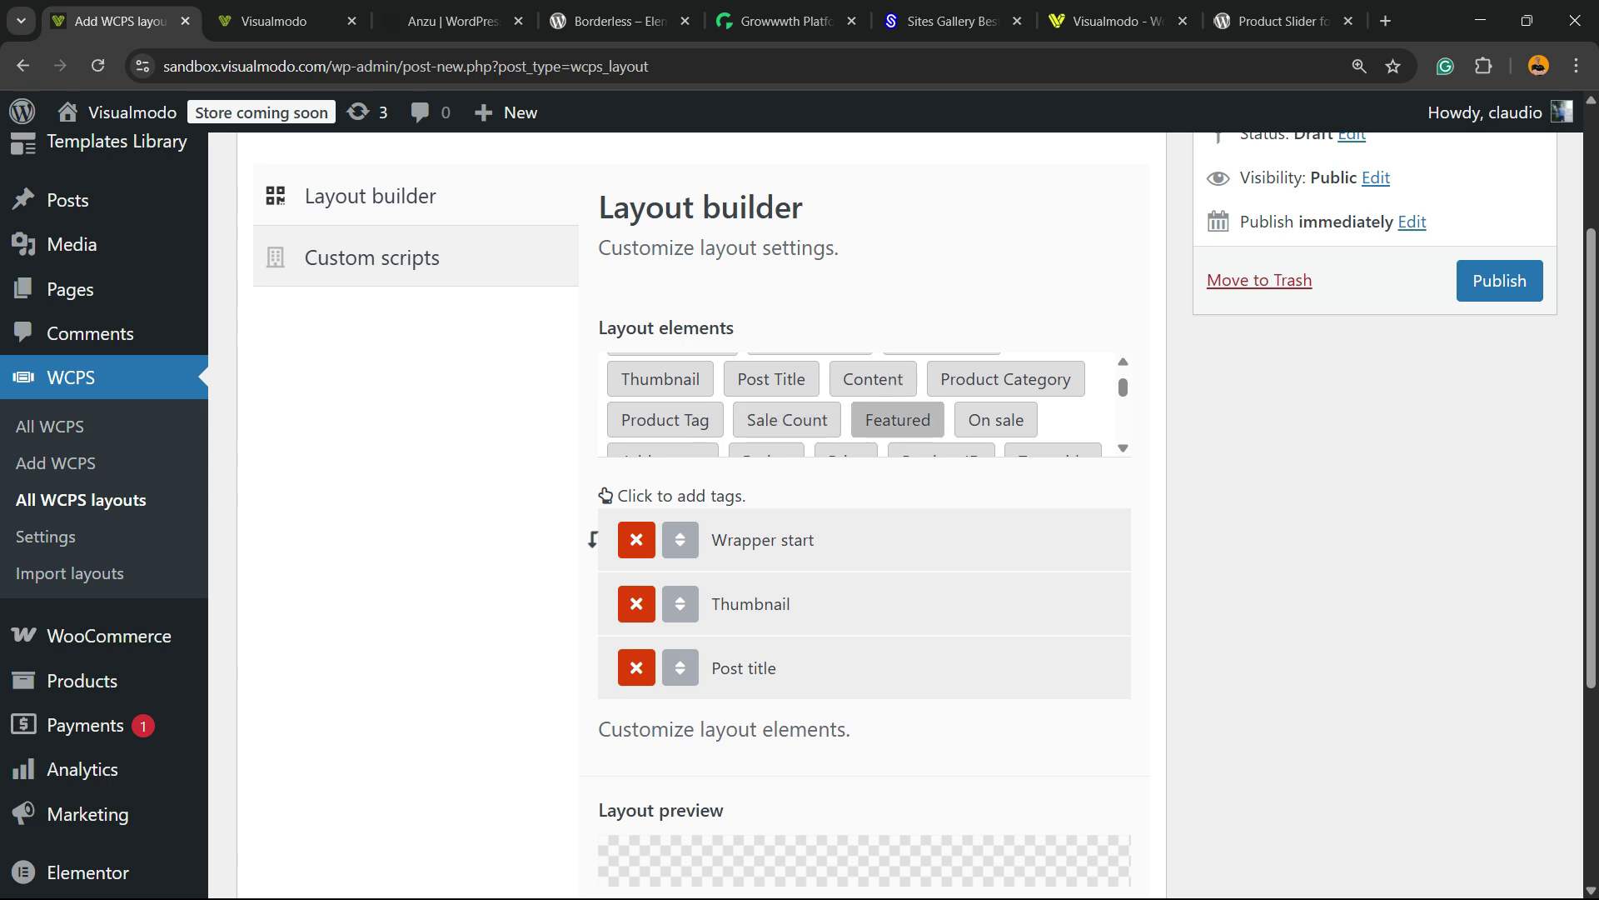
pyautogui.scroll(-1, 991, 408)
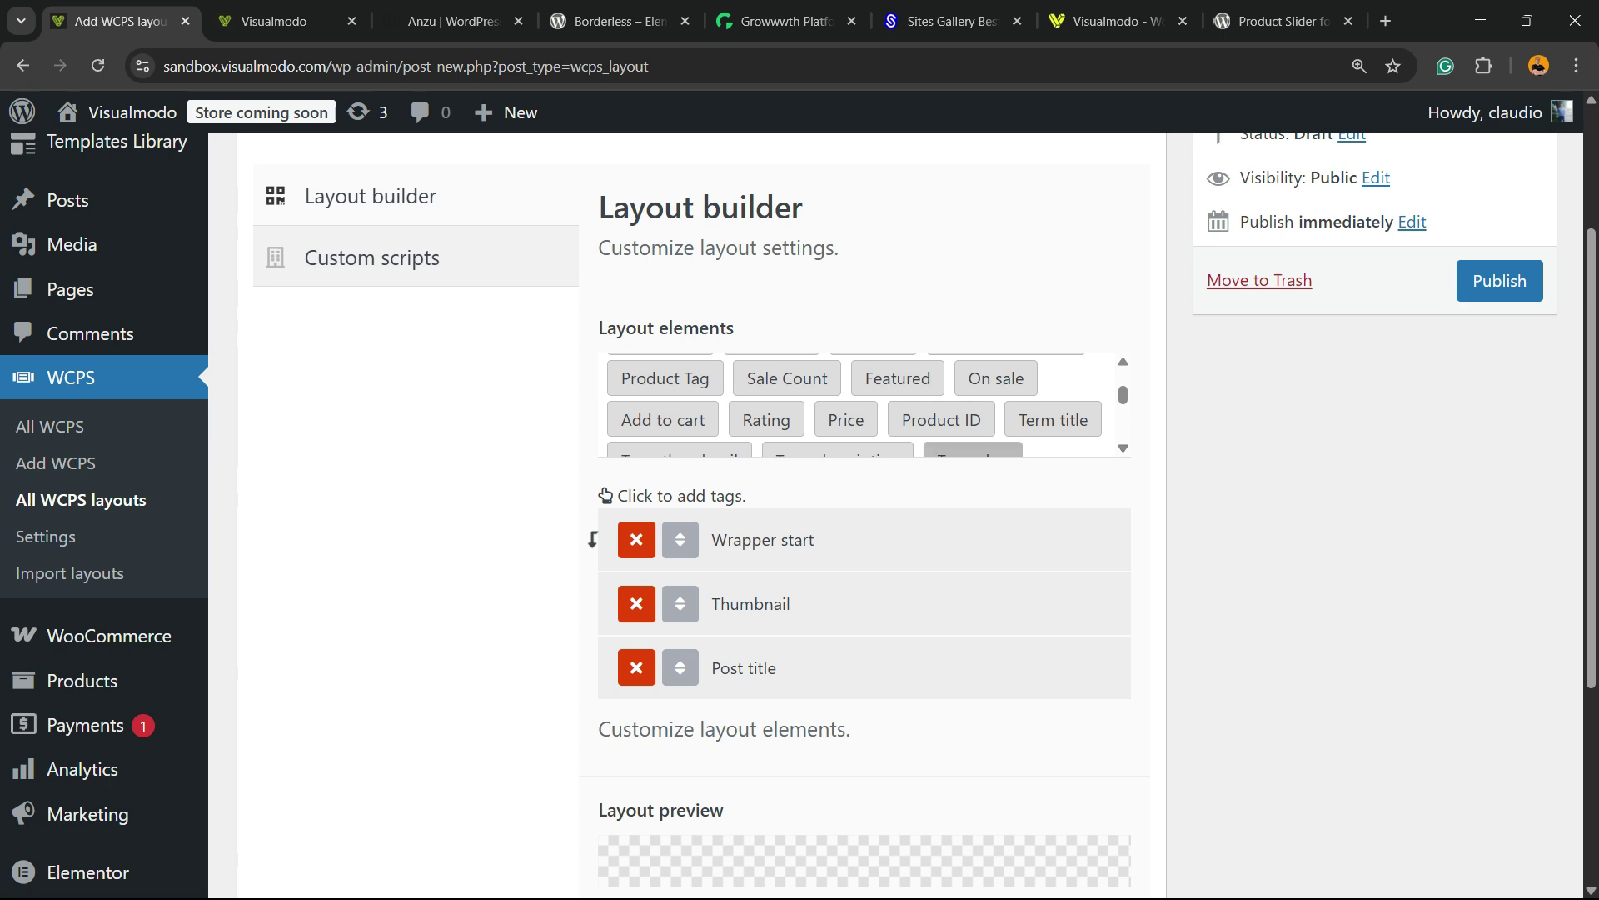
pyautogui.click(845, 419)
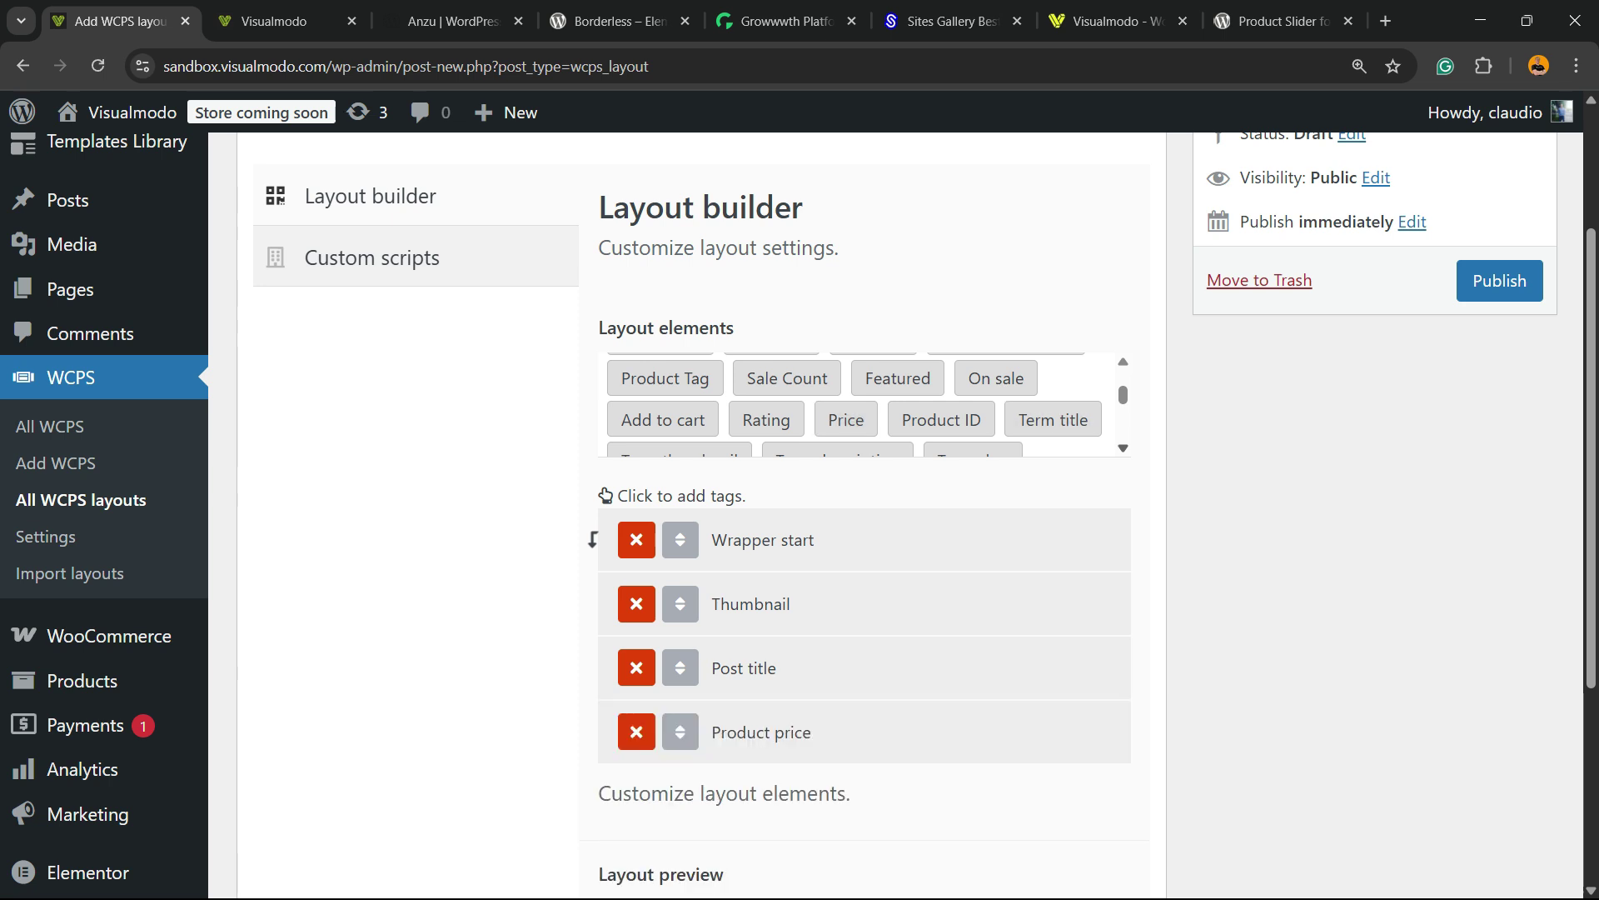
# Add a Wrapper end element after the product price to close the layout.
pyautogui.scroll(-1, 1054, 419)
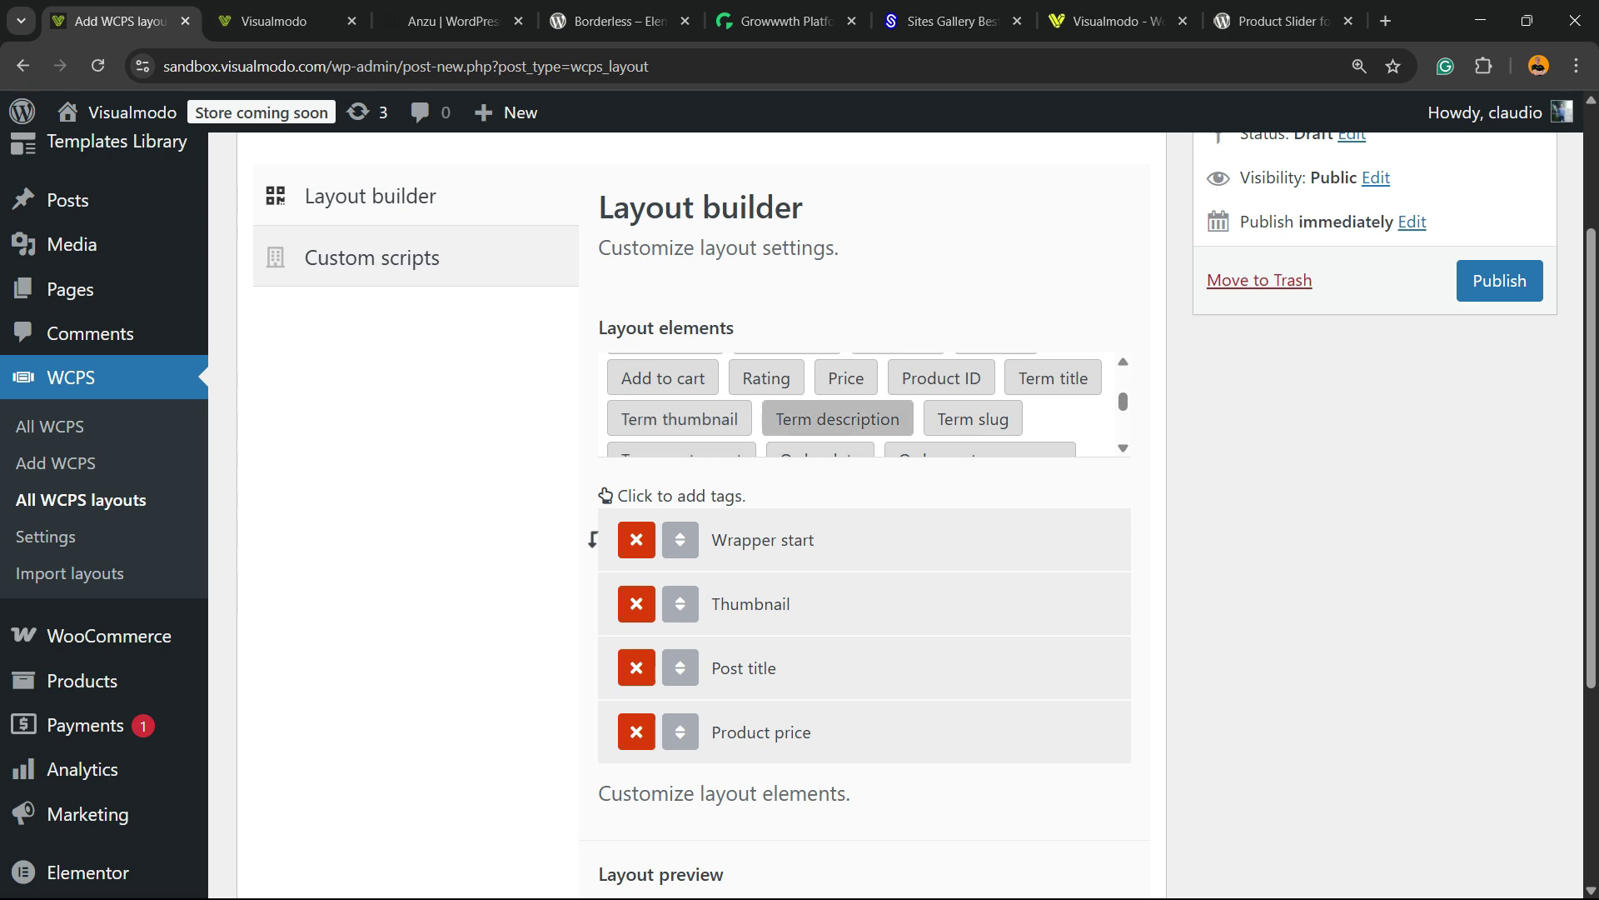
pyautogui.scroll(-2, 973, 419)
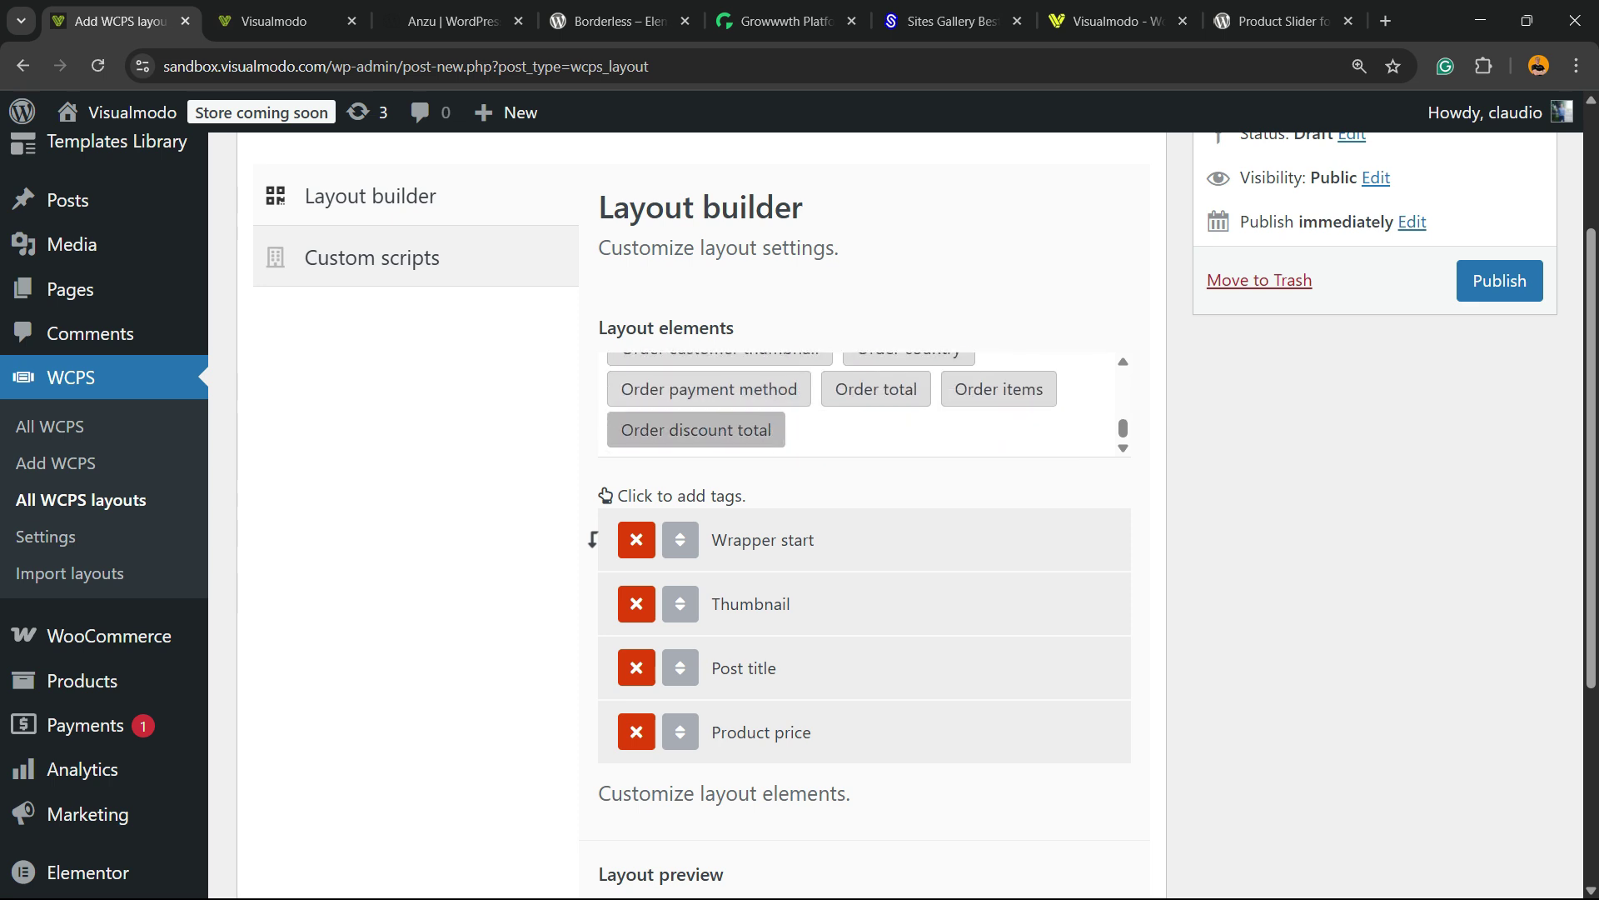
pyautogui.scroll(5, 833, 500)
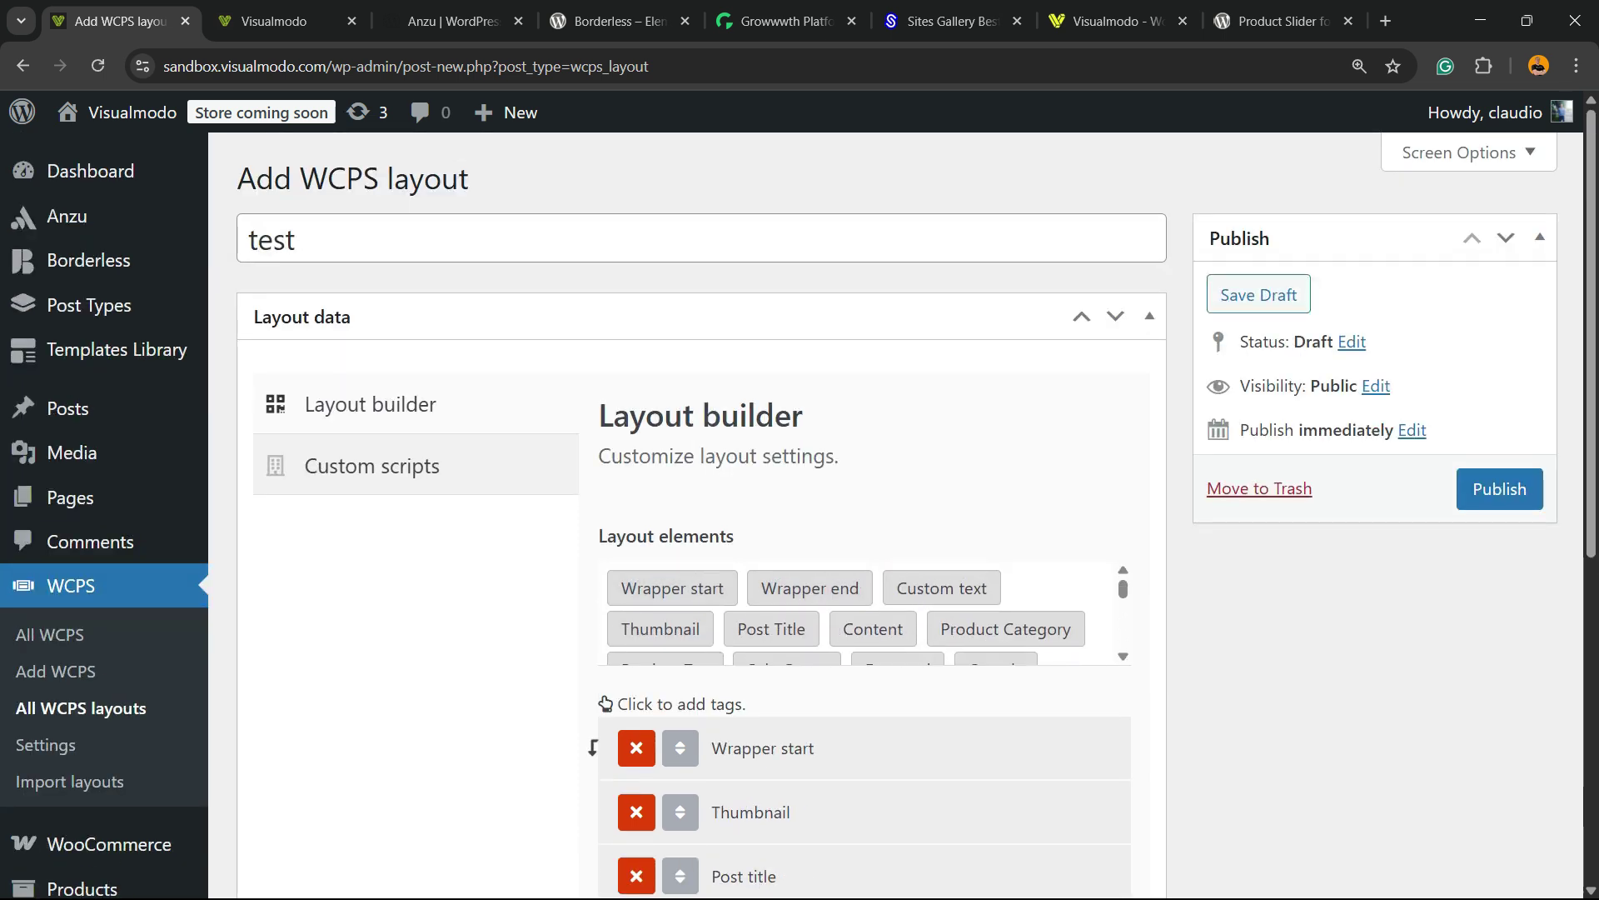
pyautogui.scroll(-5, 833, 584)
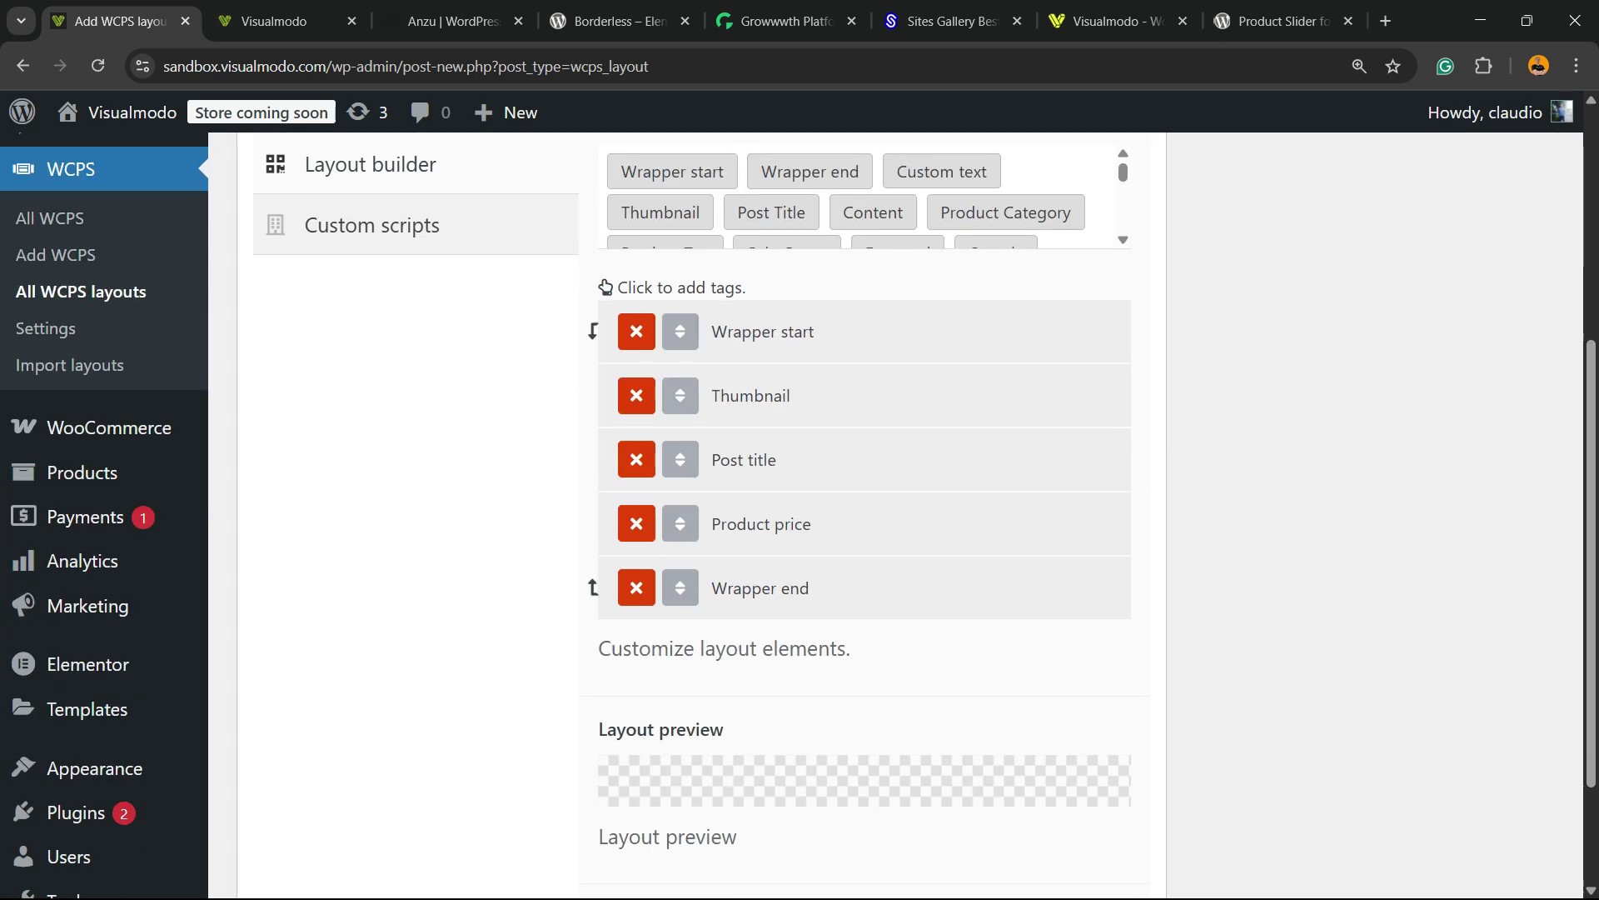
pyautogui.scroll(2, 833, 500)
pyautogui.scroll(-3, 833, 500)
pyautogui.scroll(5, 833, 500)
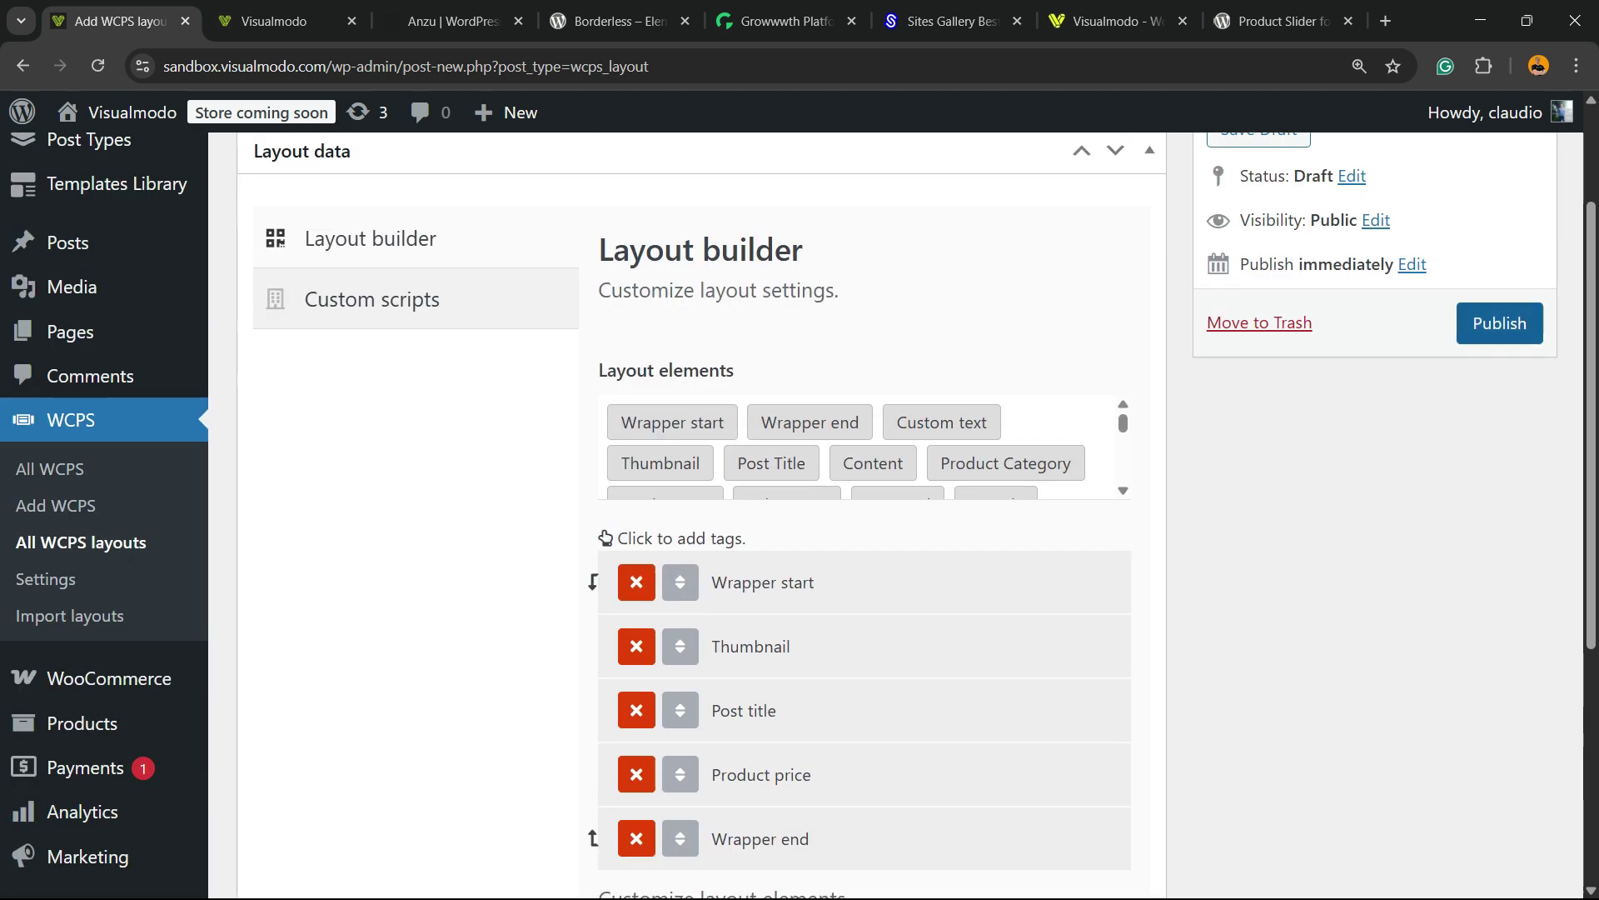
# Publish the "test" layout and check its layout preview.
pyautogui.click(1500, 323)
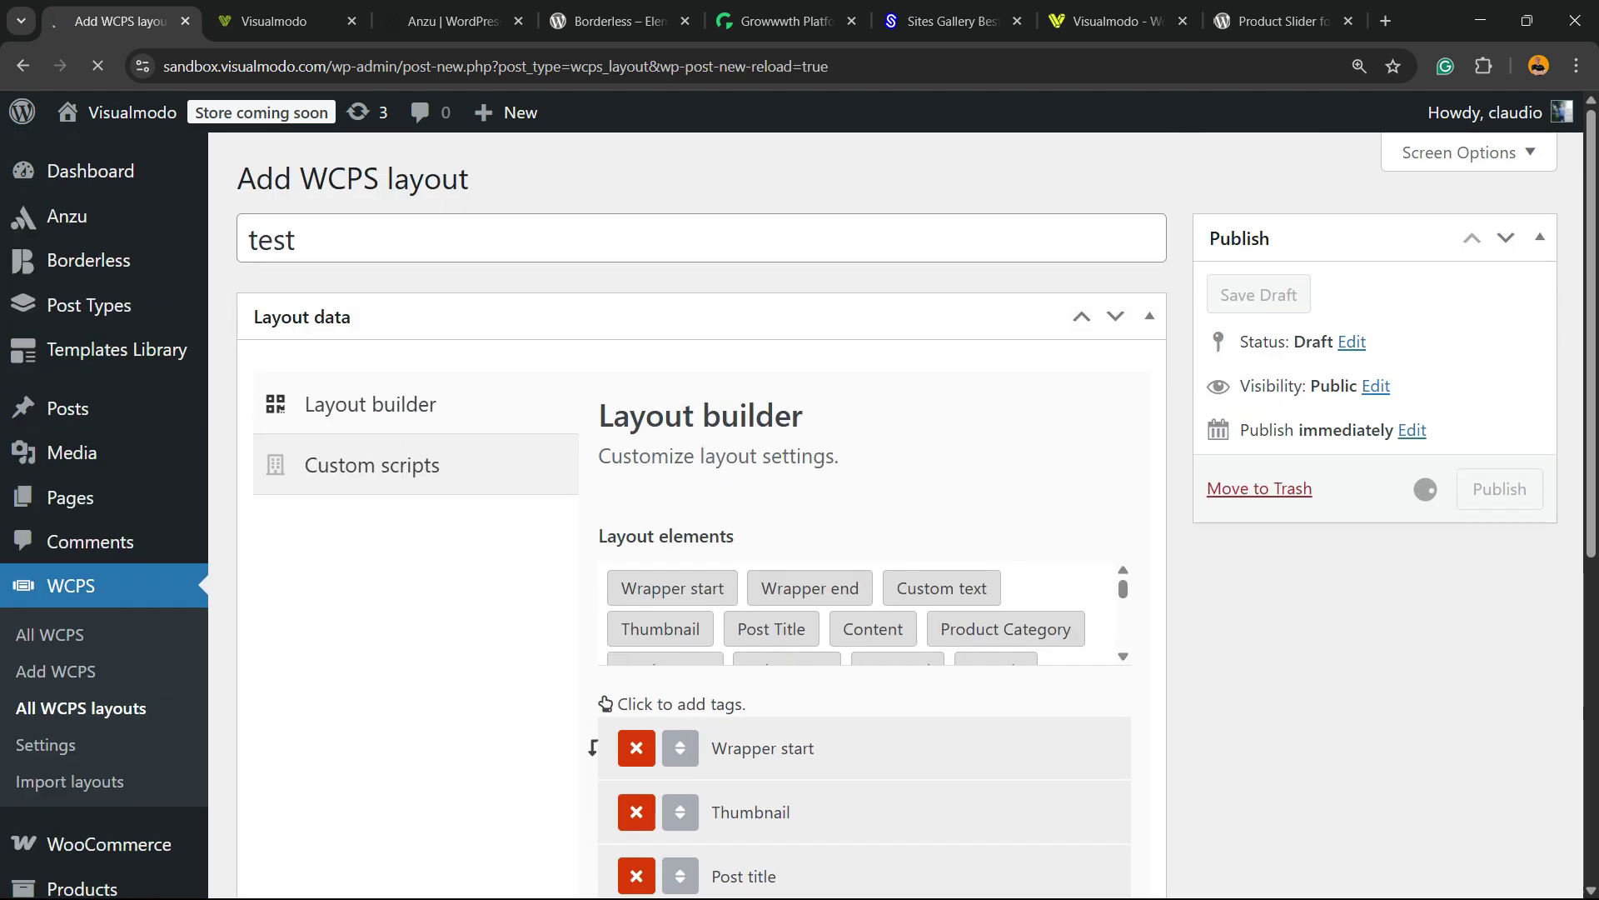
pyautogui.scroll(-7, 833, 583)
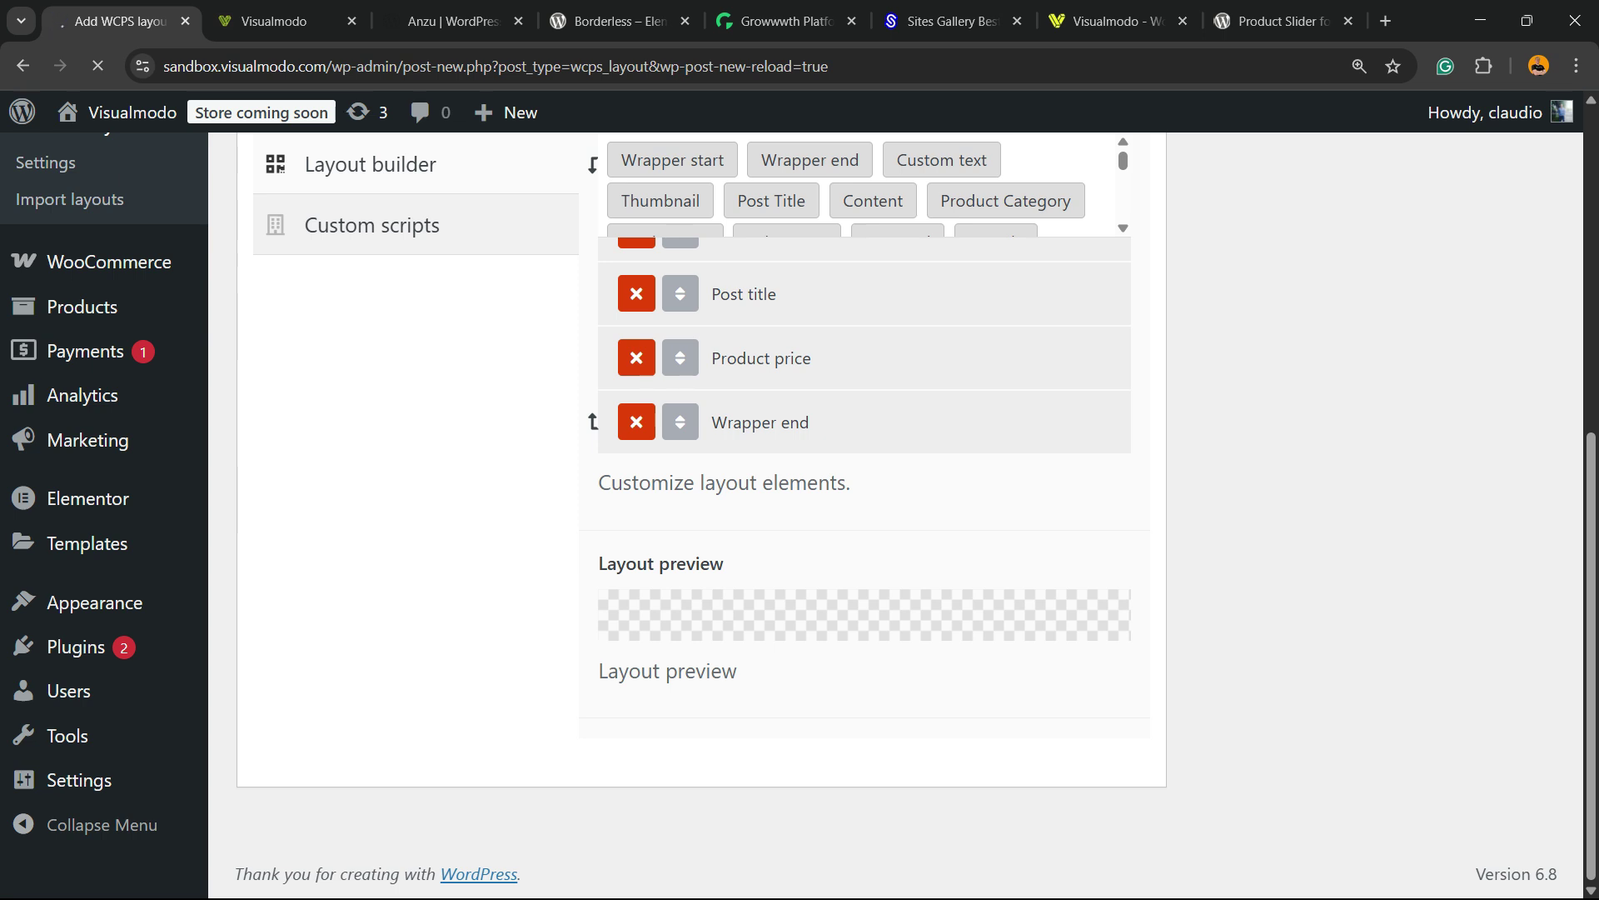
pyautogui.scroll(7, 833, 500)
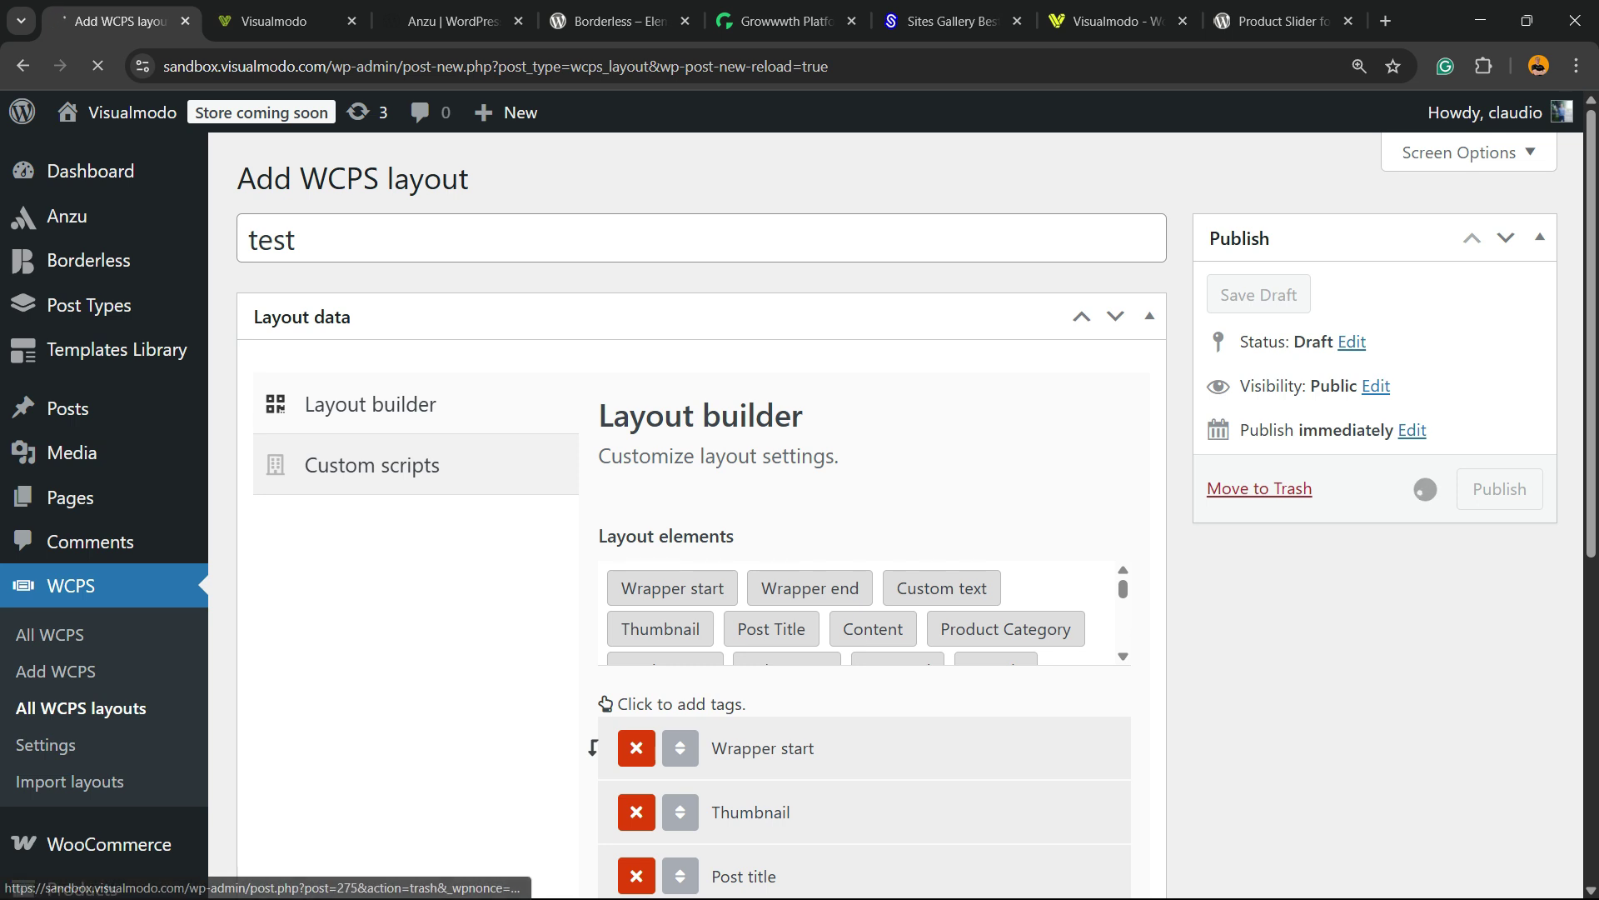
pyautogui.scroll(-7, 896, 514)
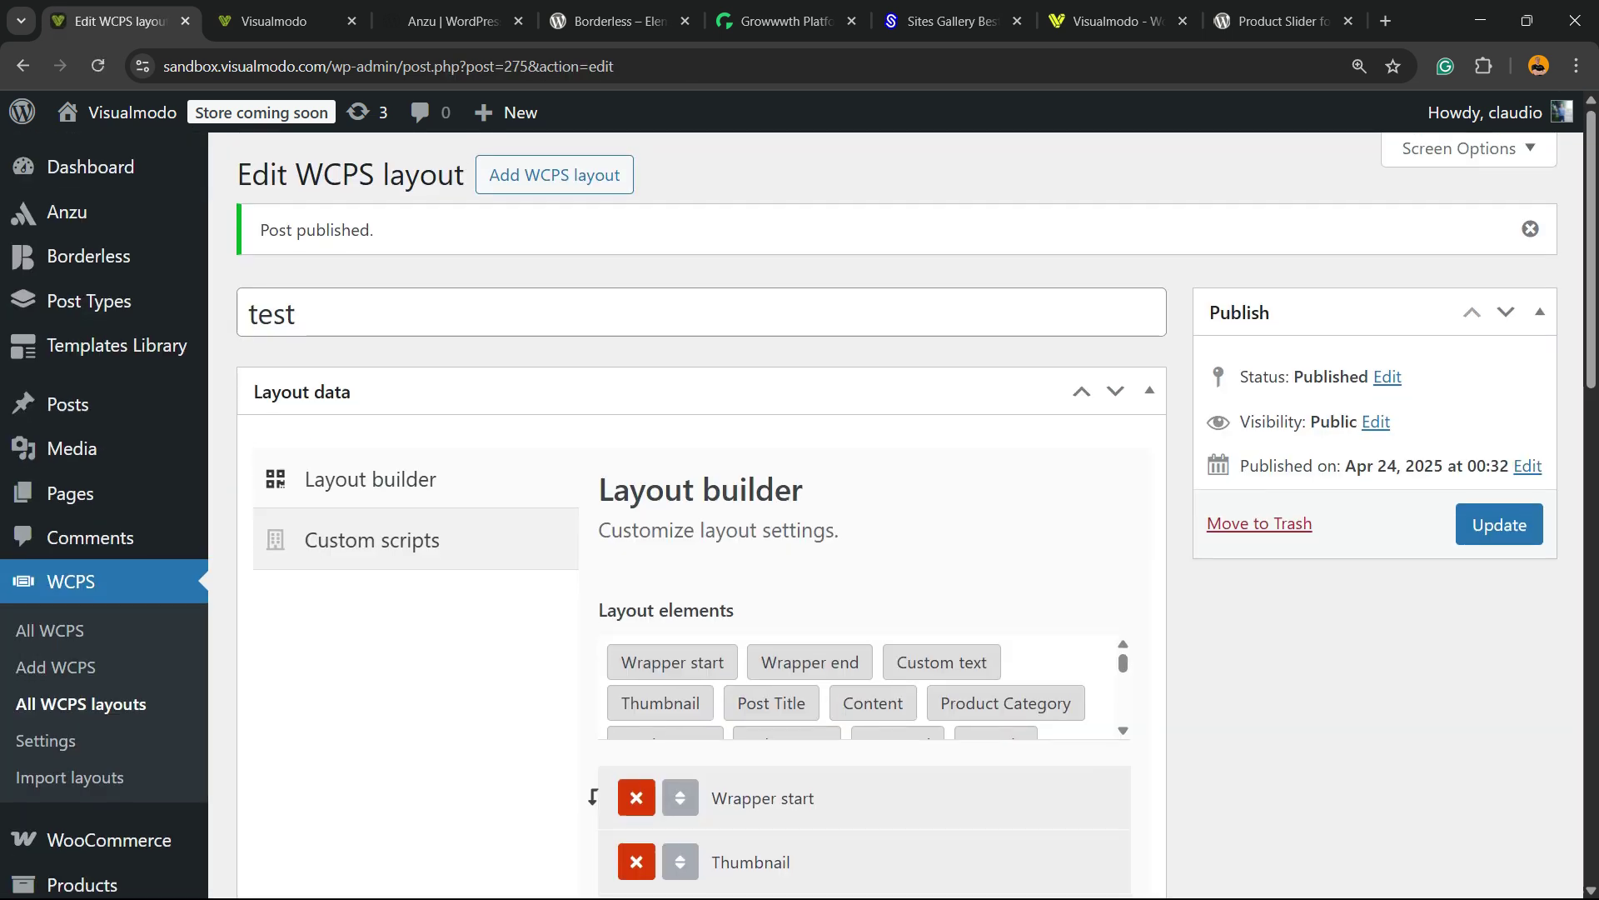
pyautogui.scroll(-10, 800, 500)
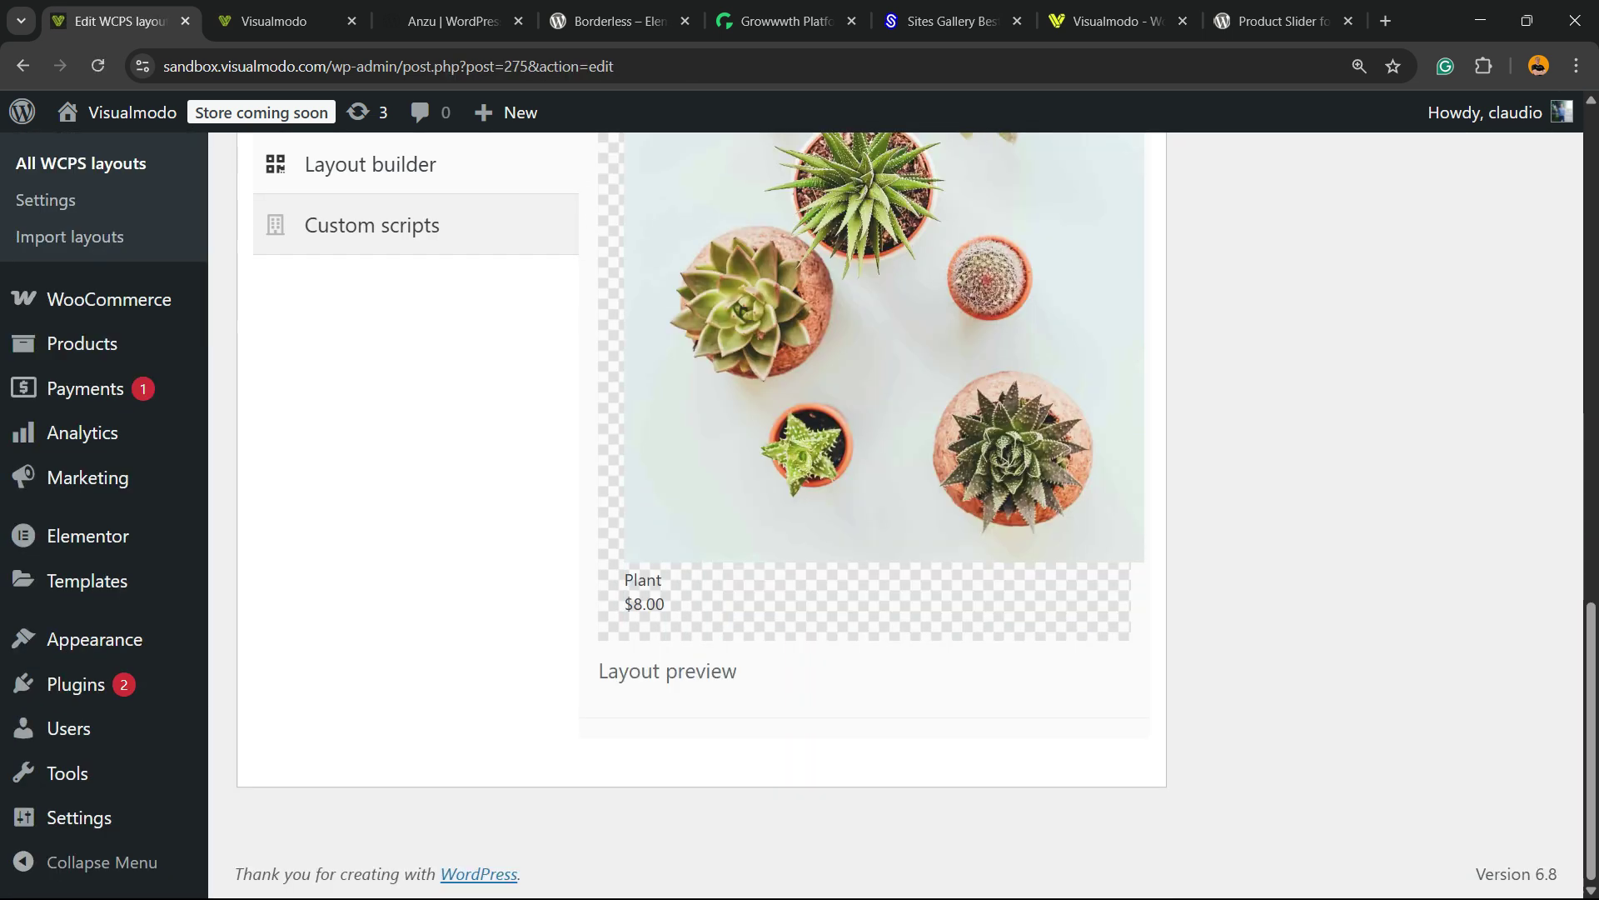
pyautogui.scroll(10, 833, 500)
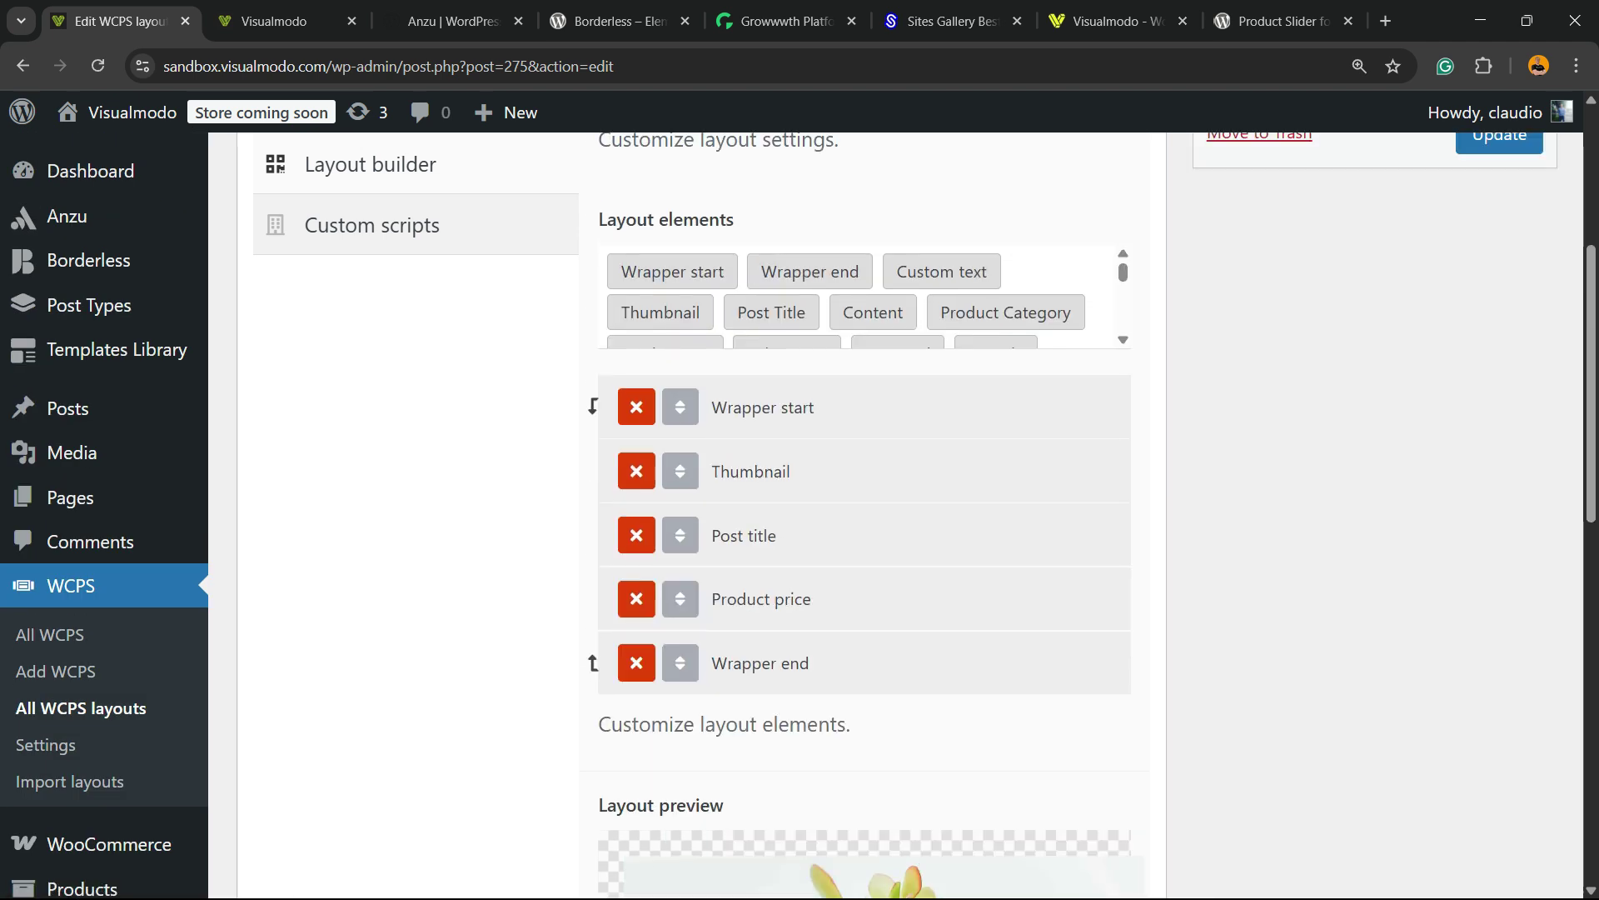
# Add an Add to cart element and place it between Product price and Wrapper end.
pyautogui.scroll(-1, 868, 296)
pyautogui.scroll(-1, 866, 296)
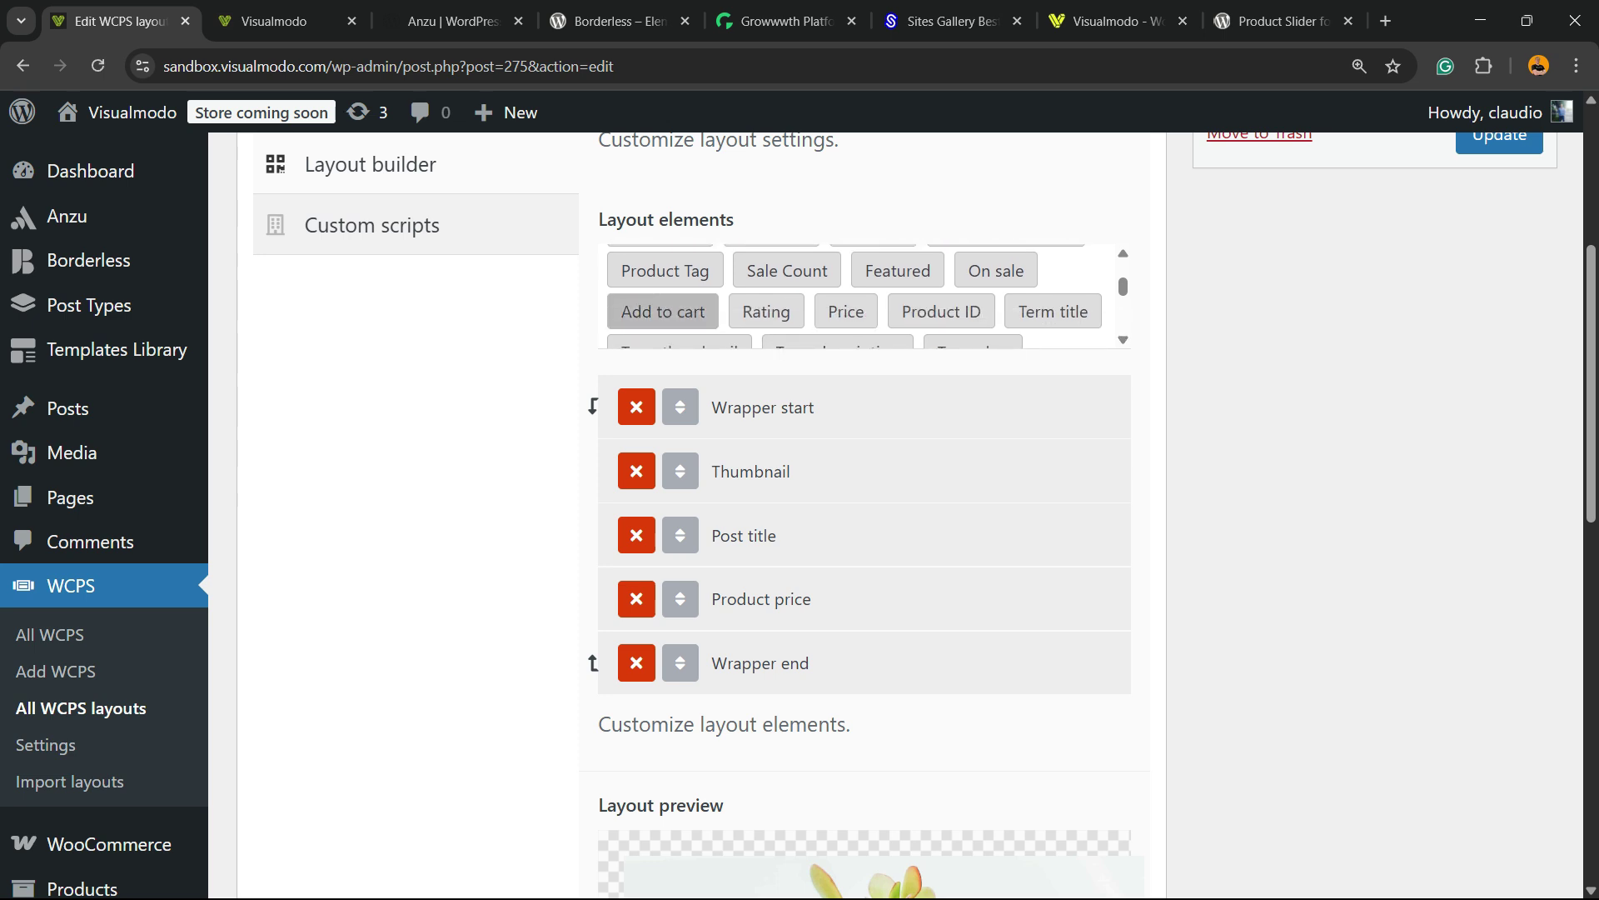
pyautogui.click(663, 311)
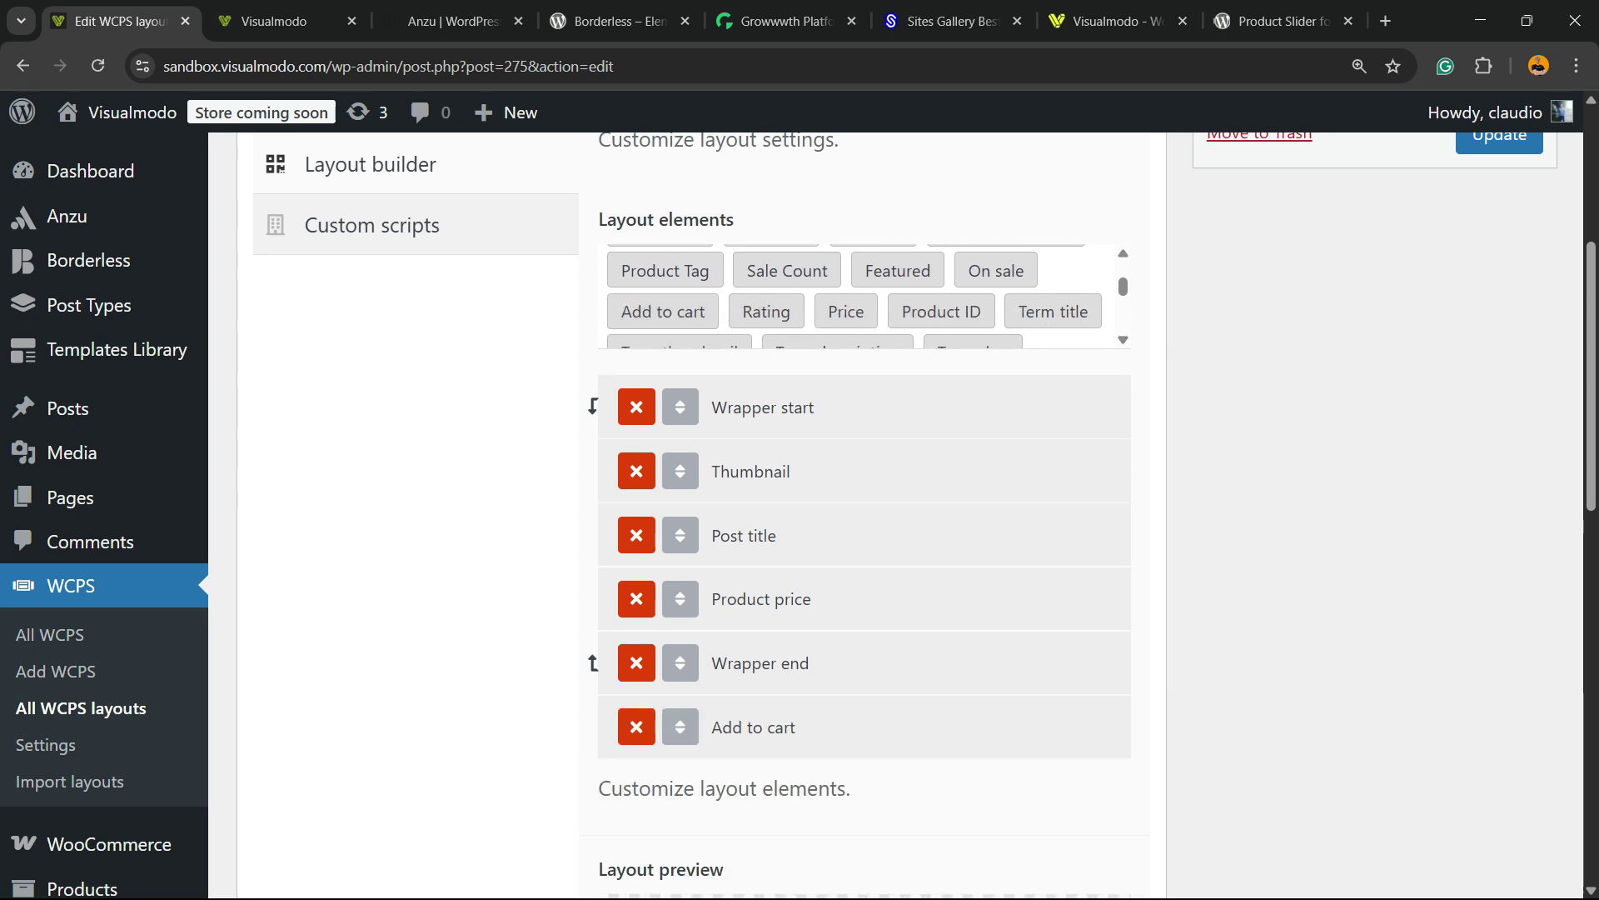
pyautogui.moveTo(680, 727); pyautogui.dragTo(700, 647)
# Update the layout and check the Add to cart link in its preview.
pyautogui.scroll(-10, 699, 648)
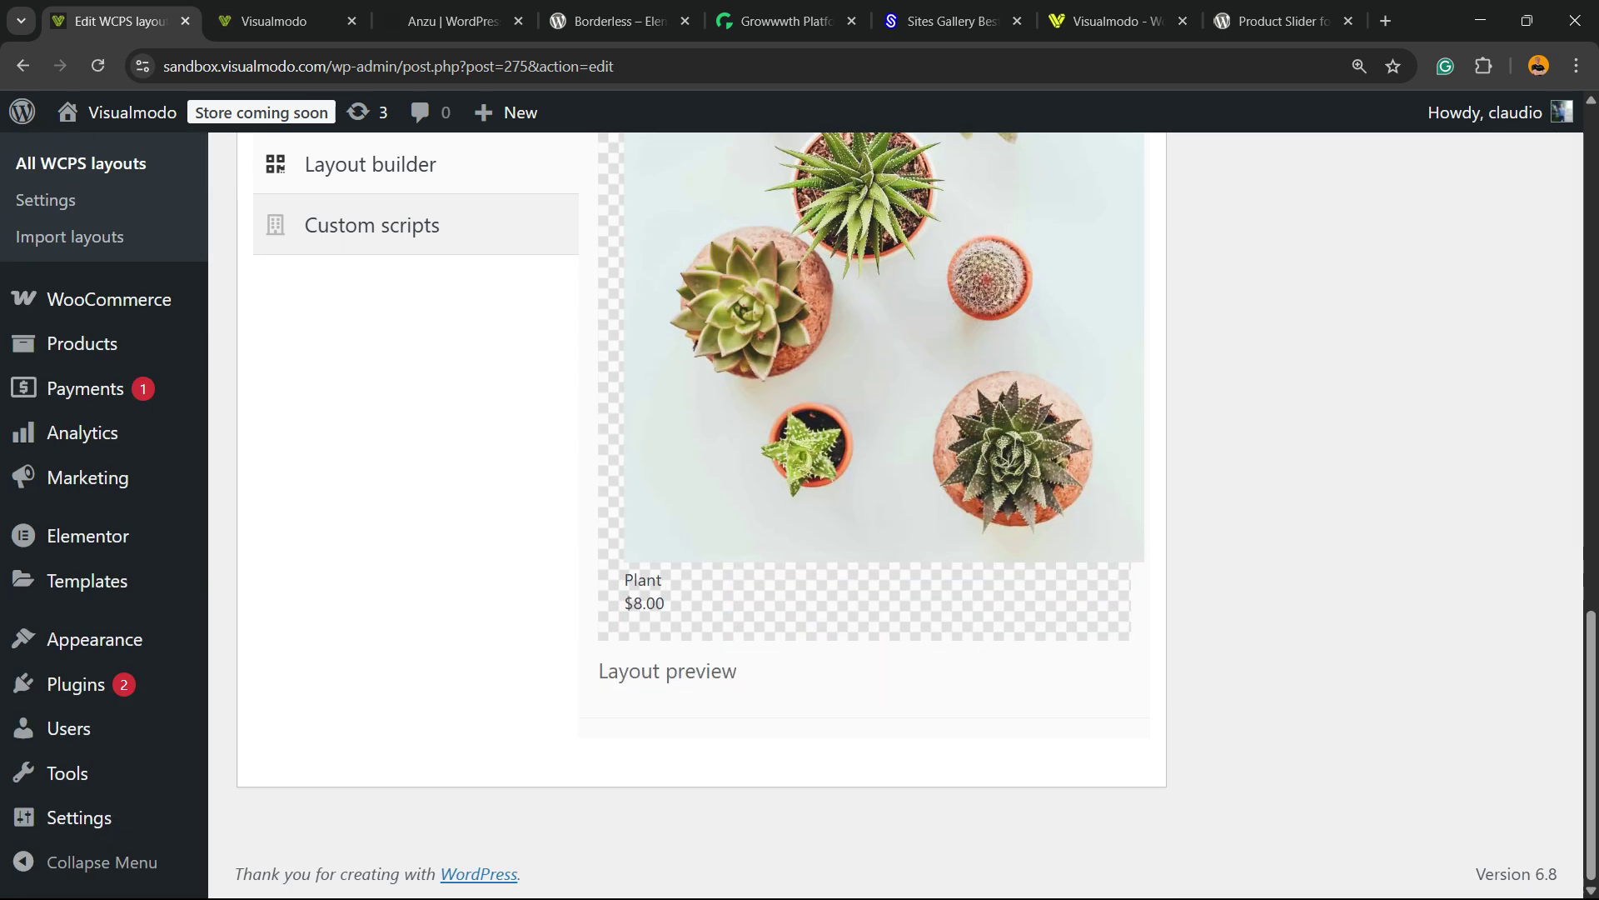
pyautogui.scroll(15, 799, 499)
pyautogui.click(1499, 528)
pyautogui.scroll(-8, 1499, 528)
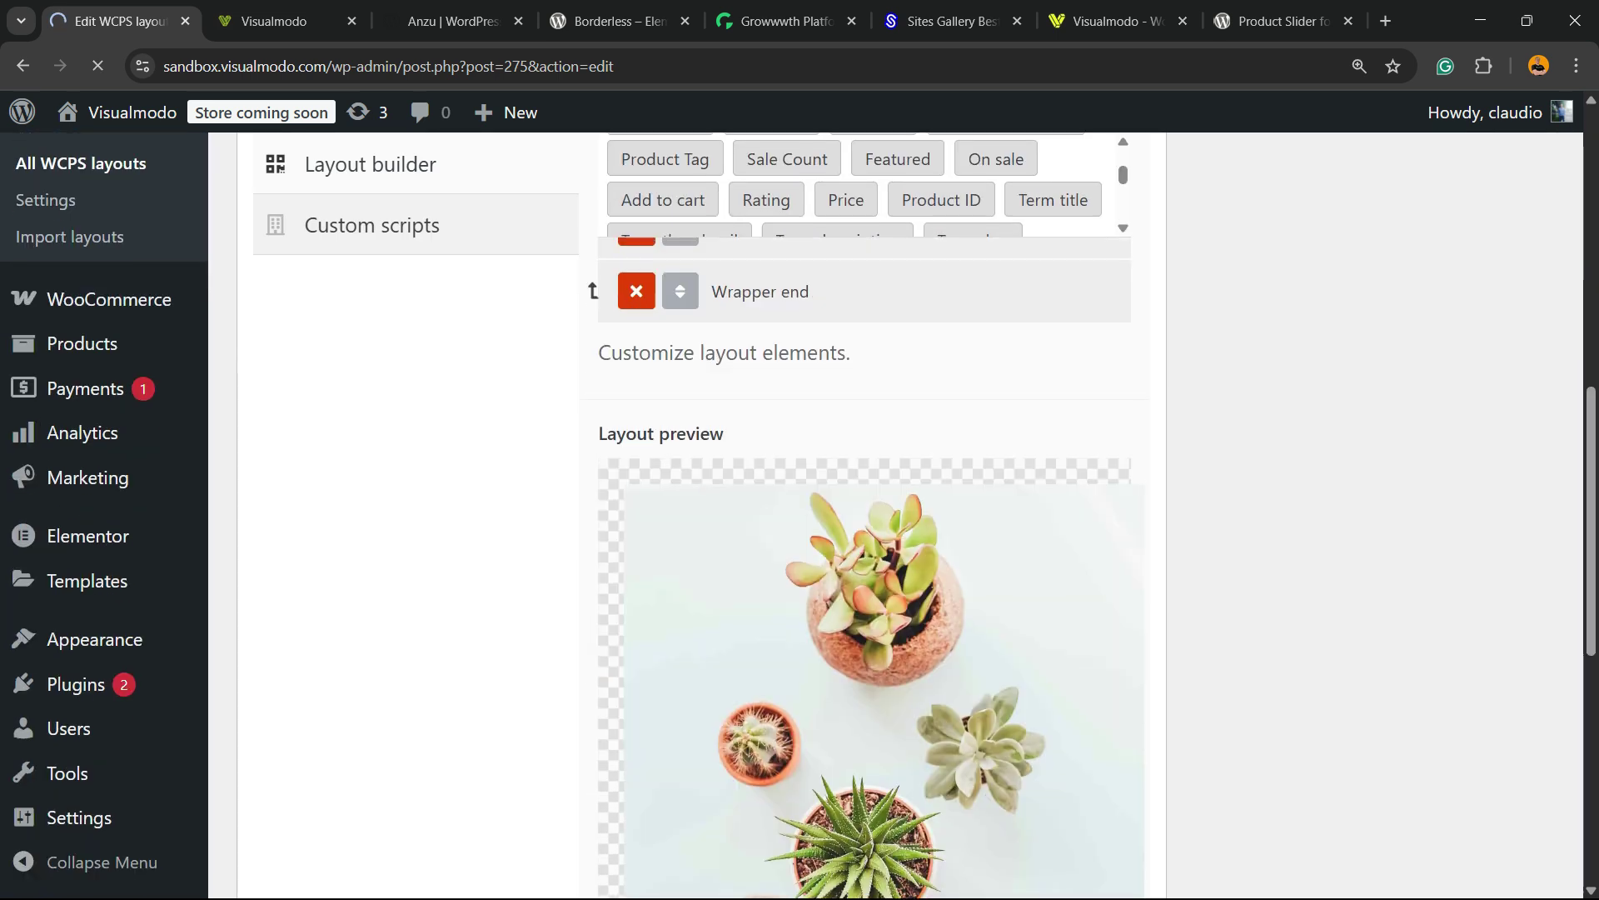
pyautogui.scroll(-8, 867, 500)
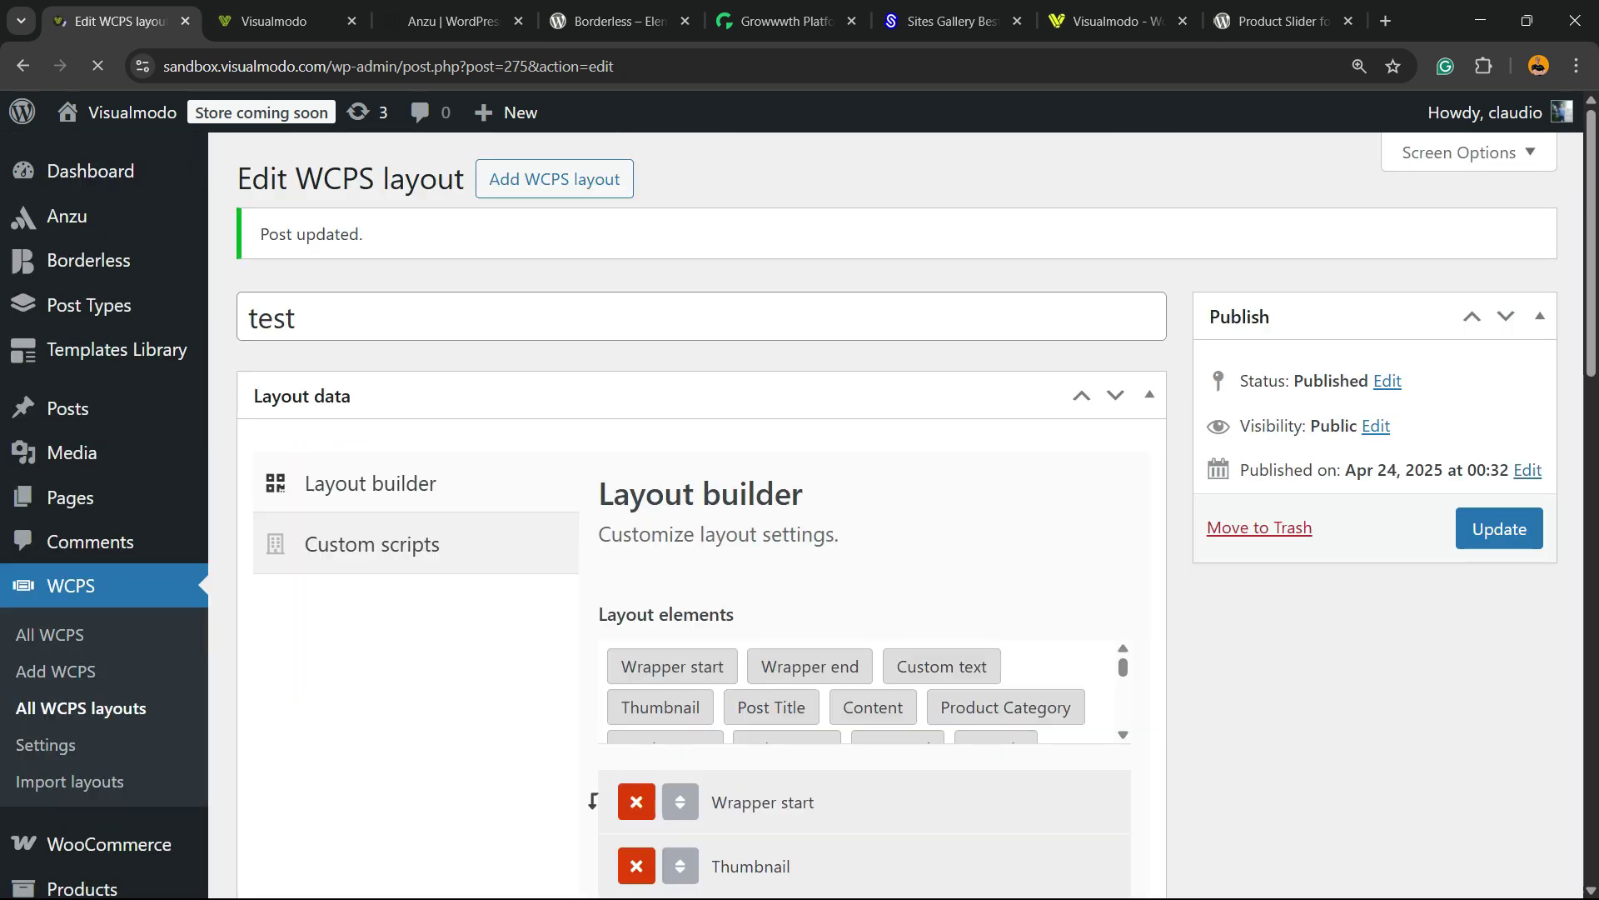
pyautogui.scroll(-6, 592, 802)
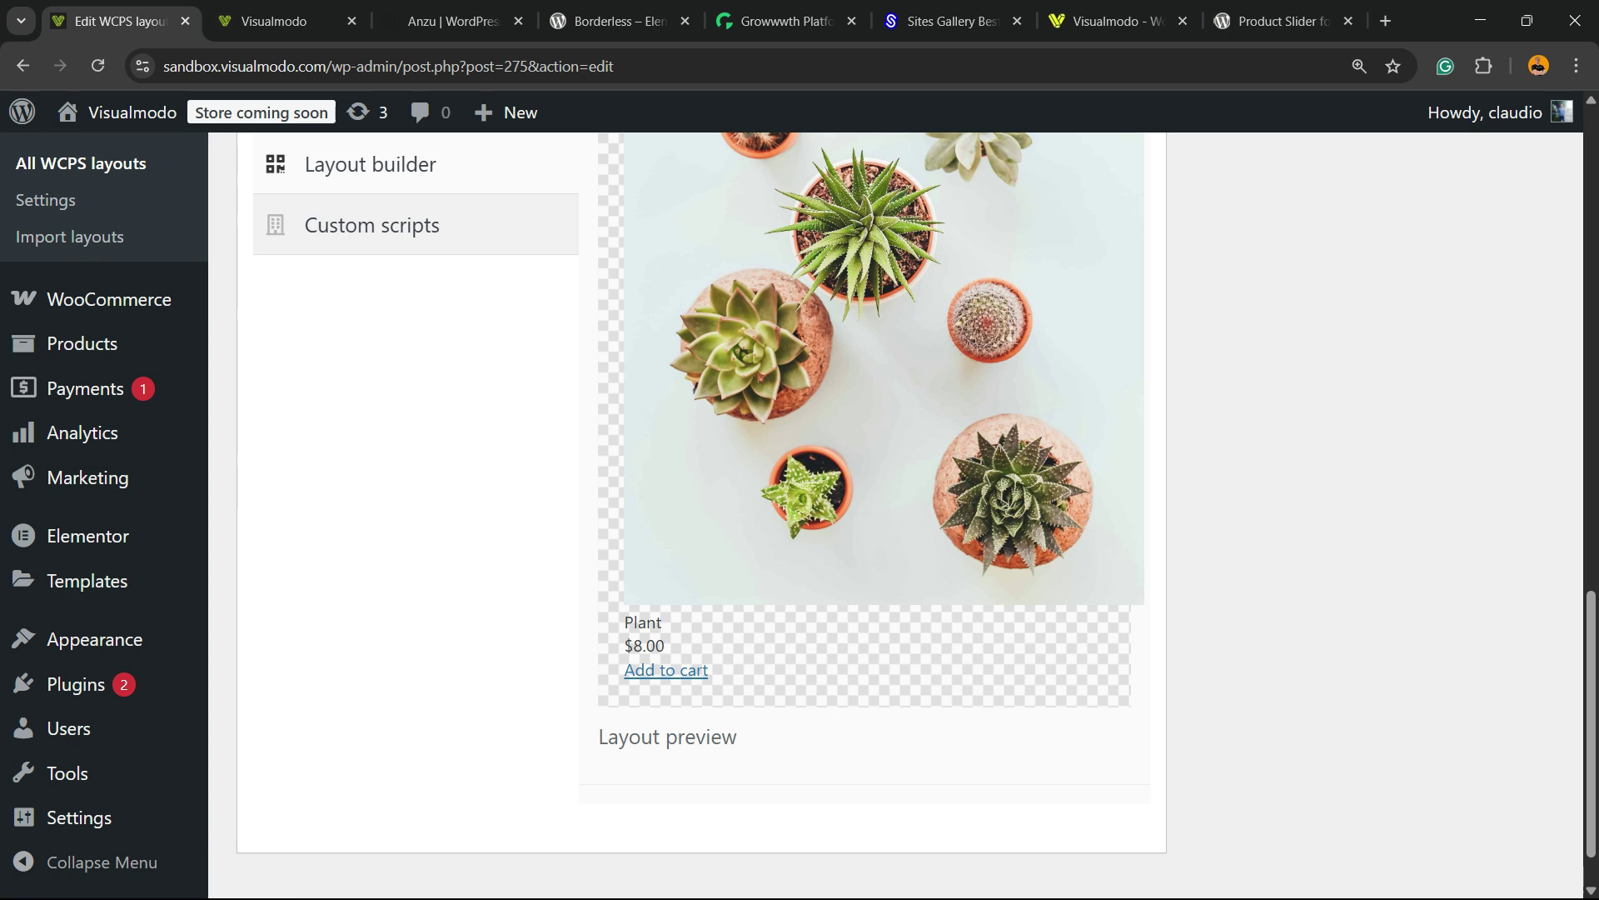
# Review the layout's element list and view its custom CSS settings under Custom scripts.
pyautogui.scroll(10, 866, 500)
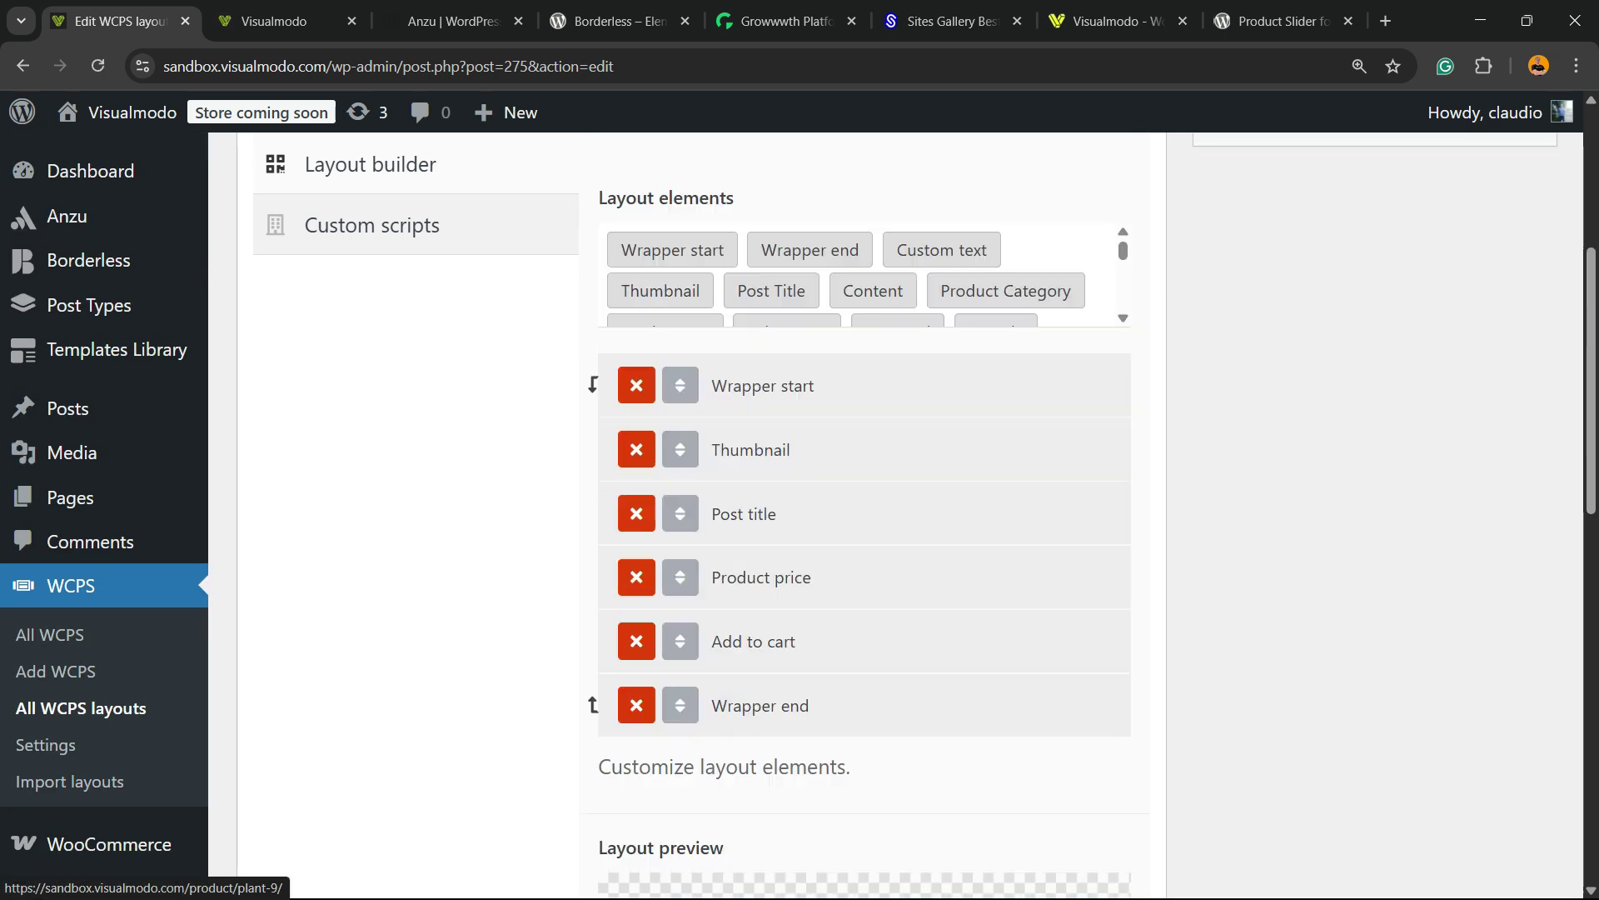
pyautogui.scroll(-5, 866, 500)
pyautogui.scroll(5, 866, 500)
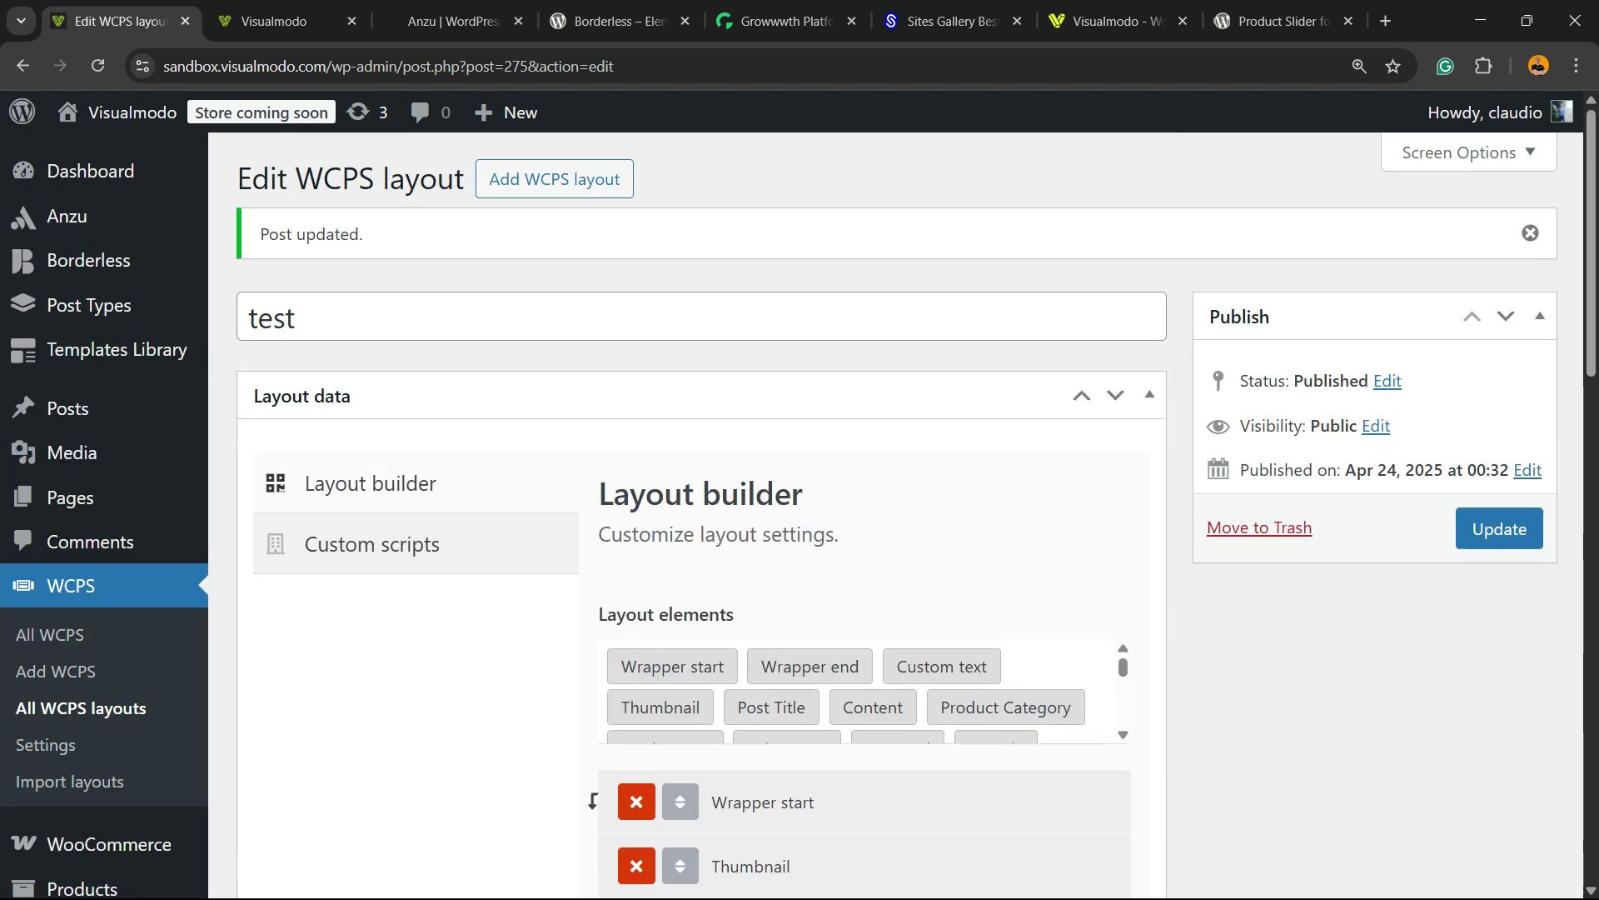
pyautogui.click(372, 544)
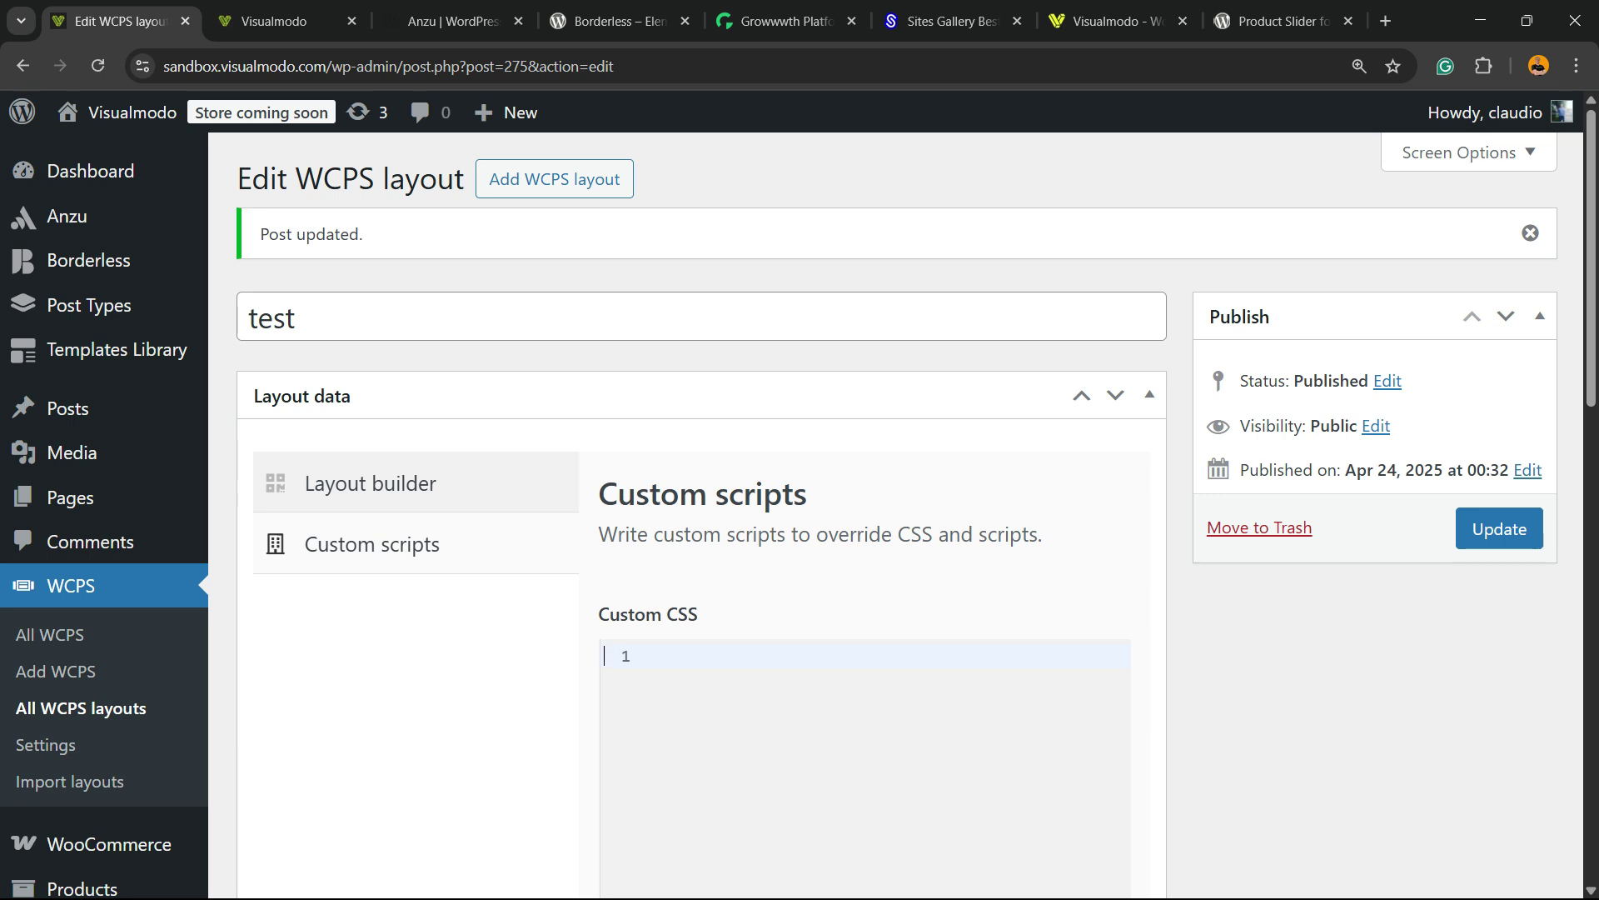
pyautogui.scroll(-2, 75, 491)
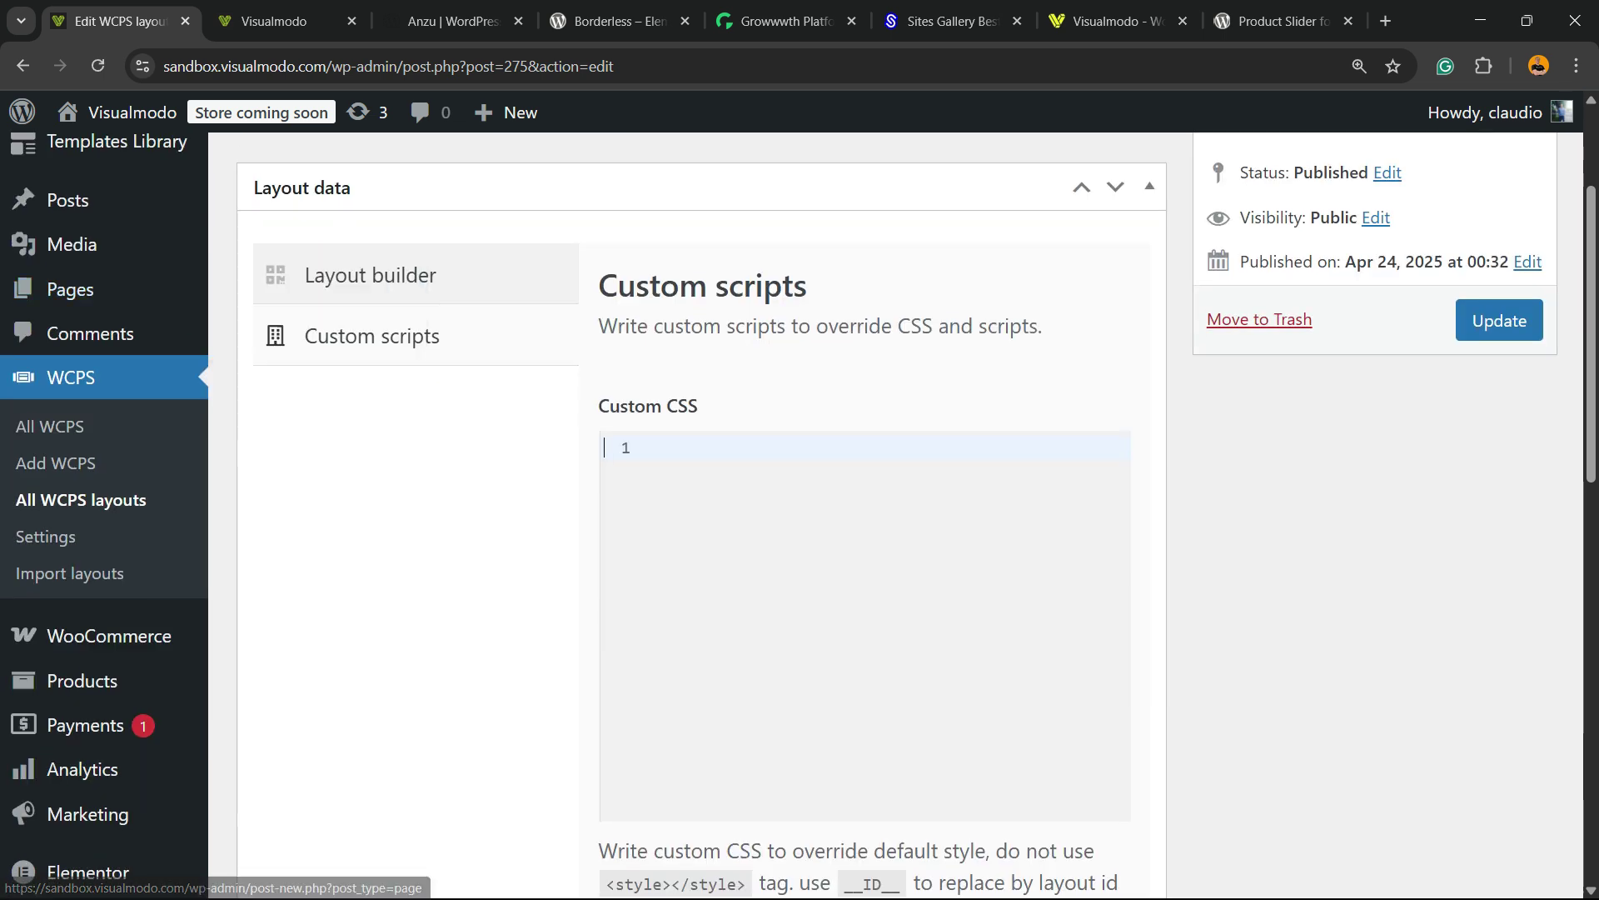
# Start a new WCPS product slider and title it "test t".
pyautogui.click(55, 463)
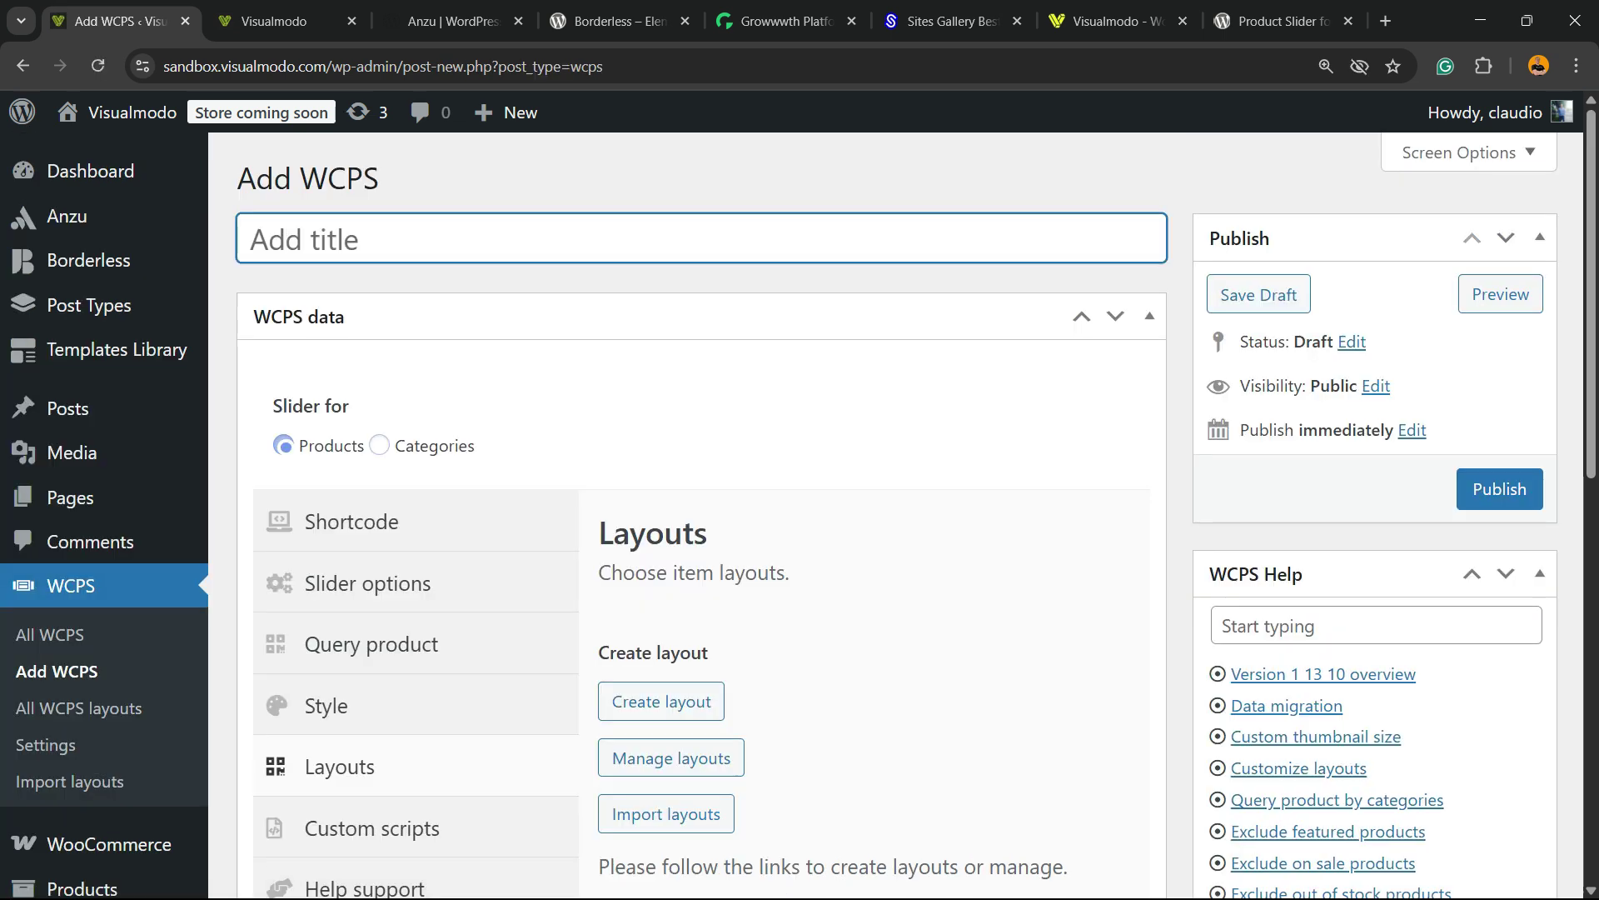
pyautogui.write('est')
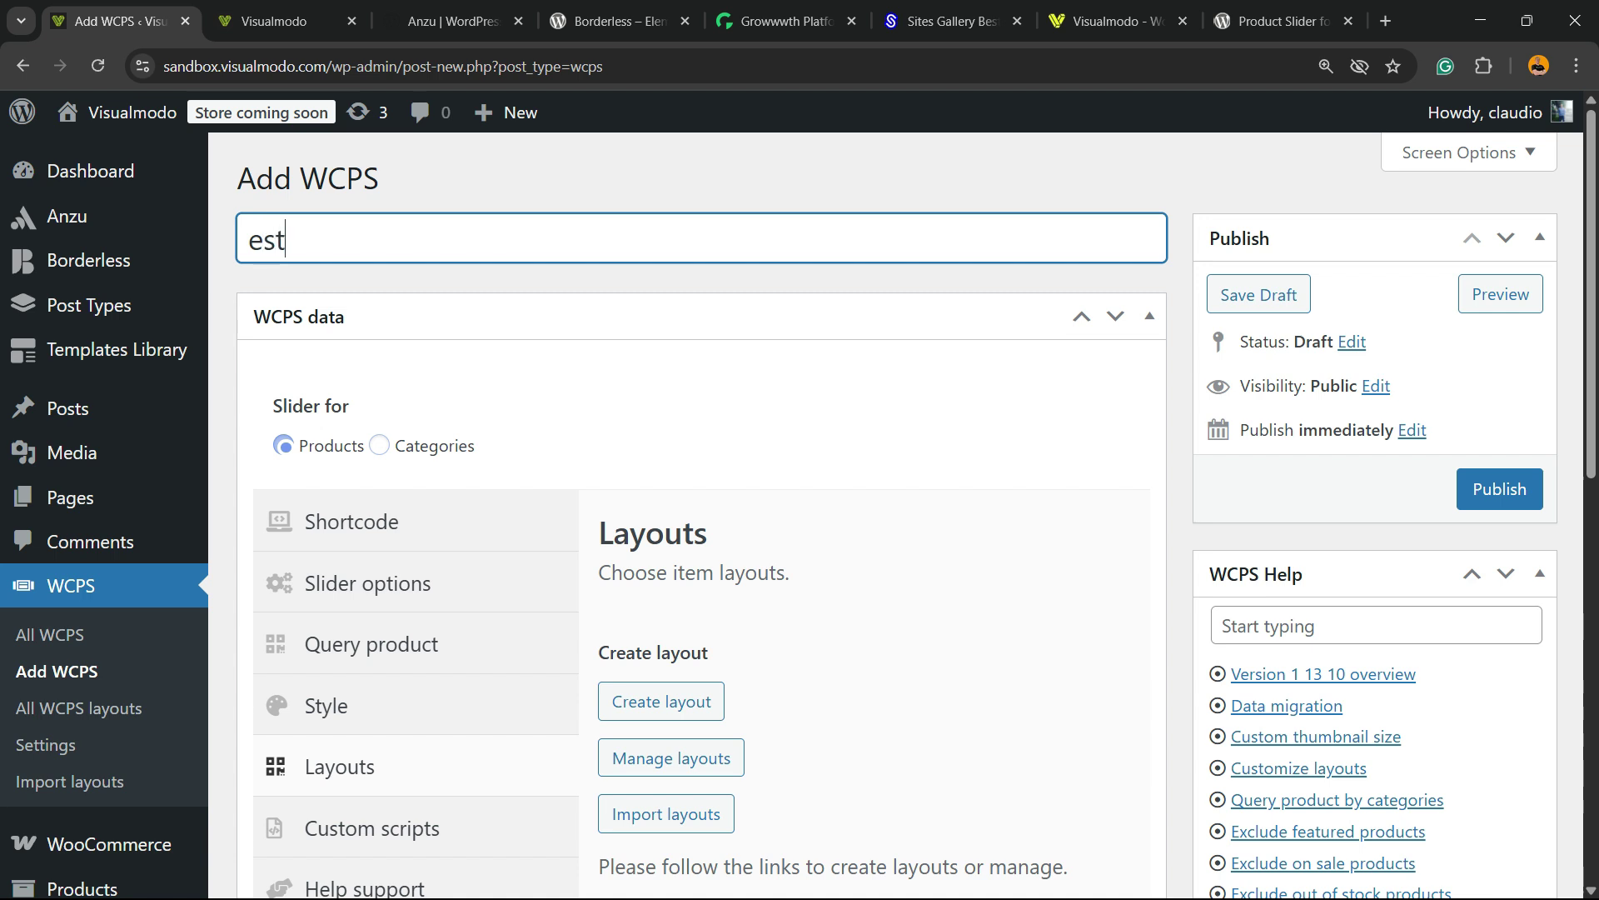
pyautogui.hotkey('ctrl', 'a')
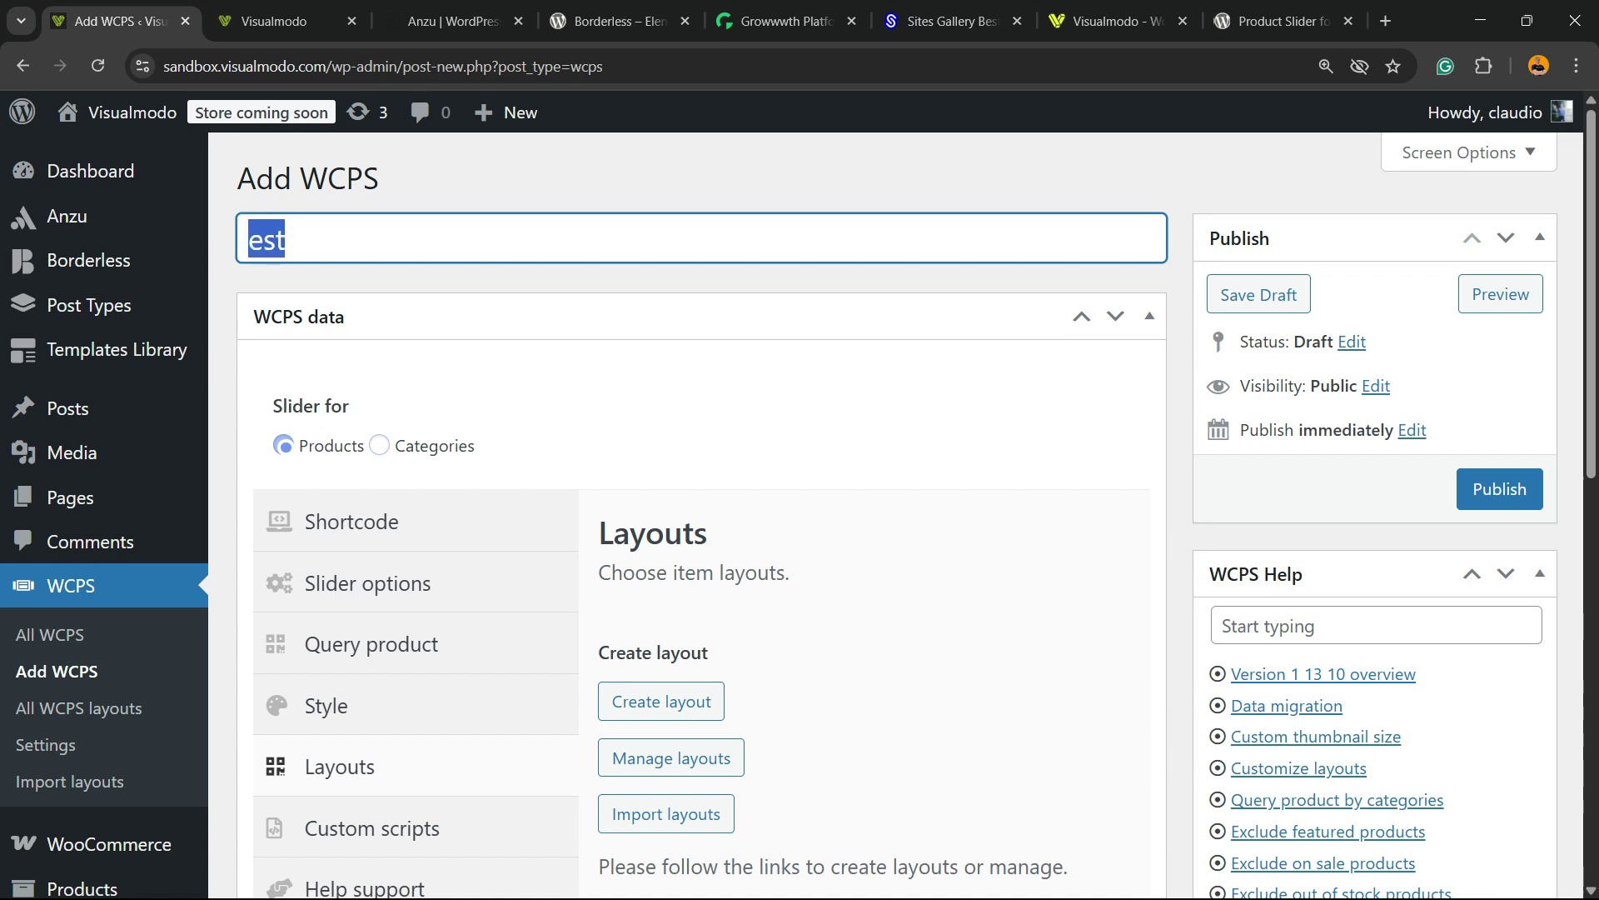
pyautogui.write('test t')
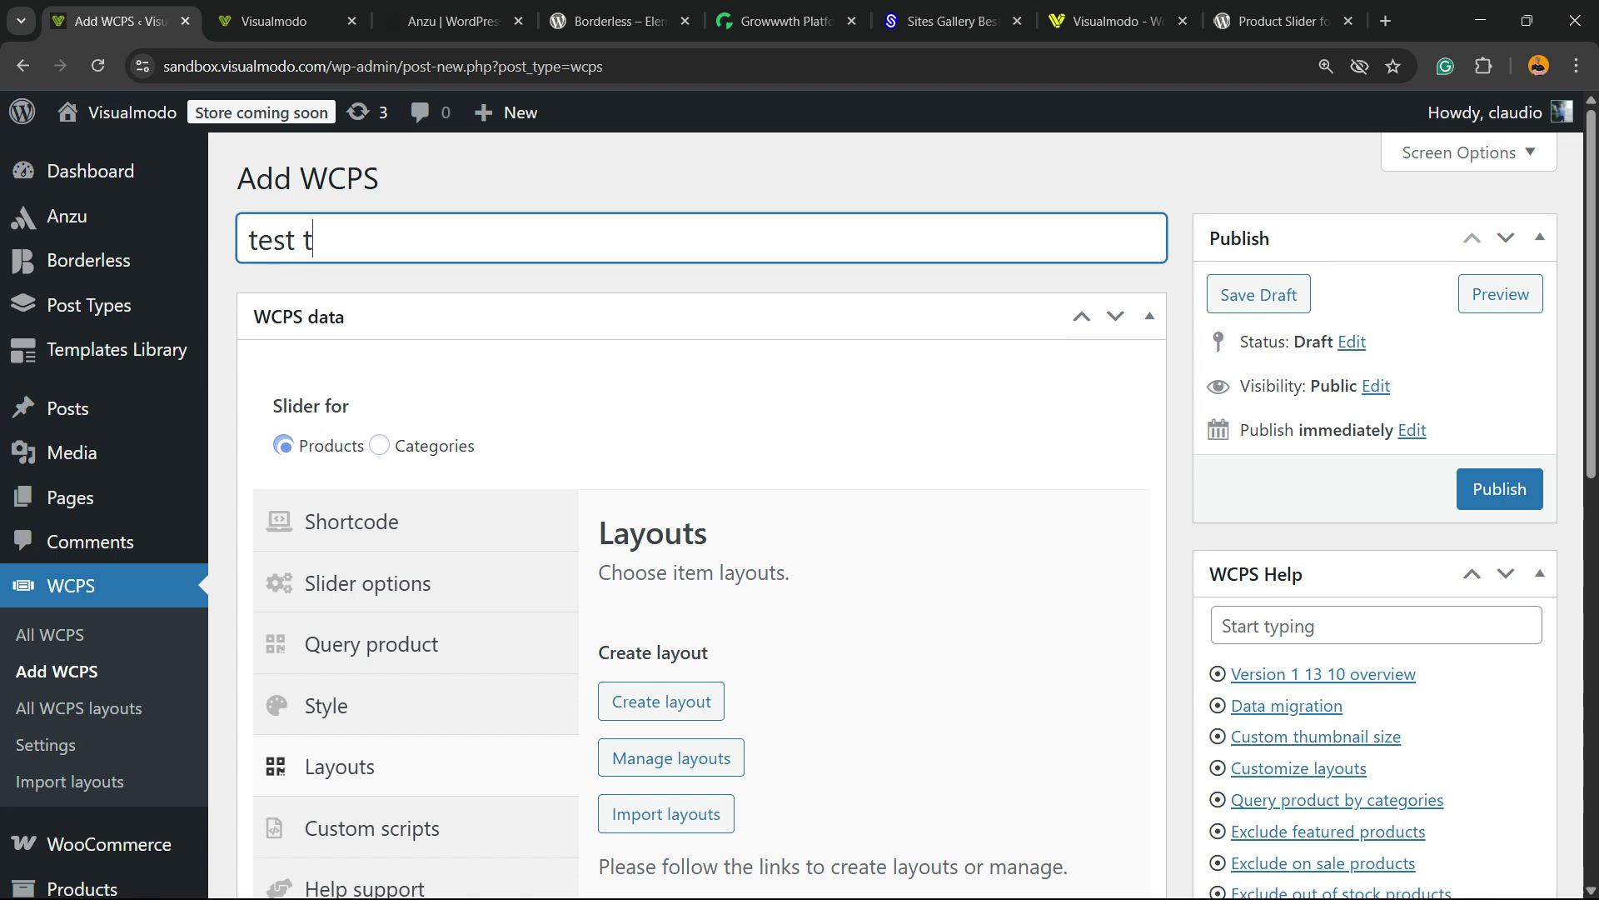
# Look over the item layouts available for the new slider.
pyautogui.scroll(-2, 700, 500)
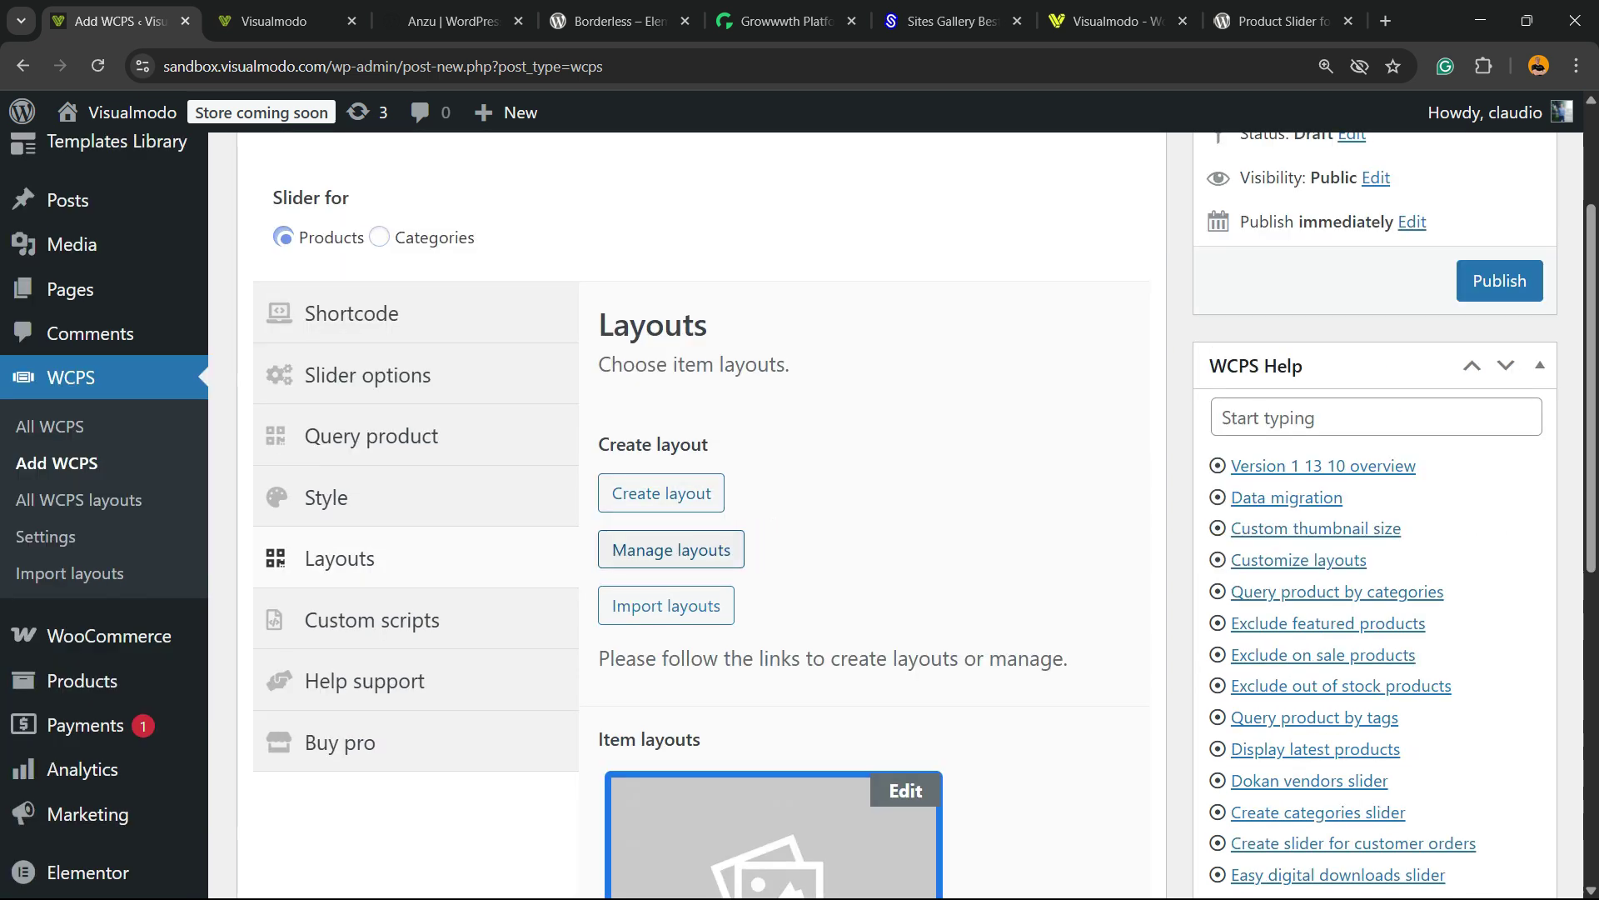
pyautogui.scroll(-5, 667, 550)
pyautogui.scroll(-2, 700, 500)
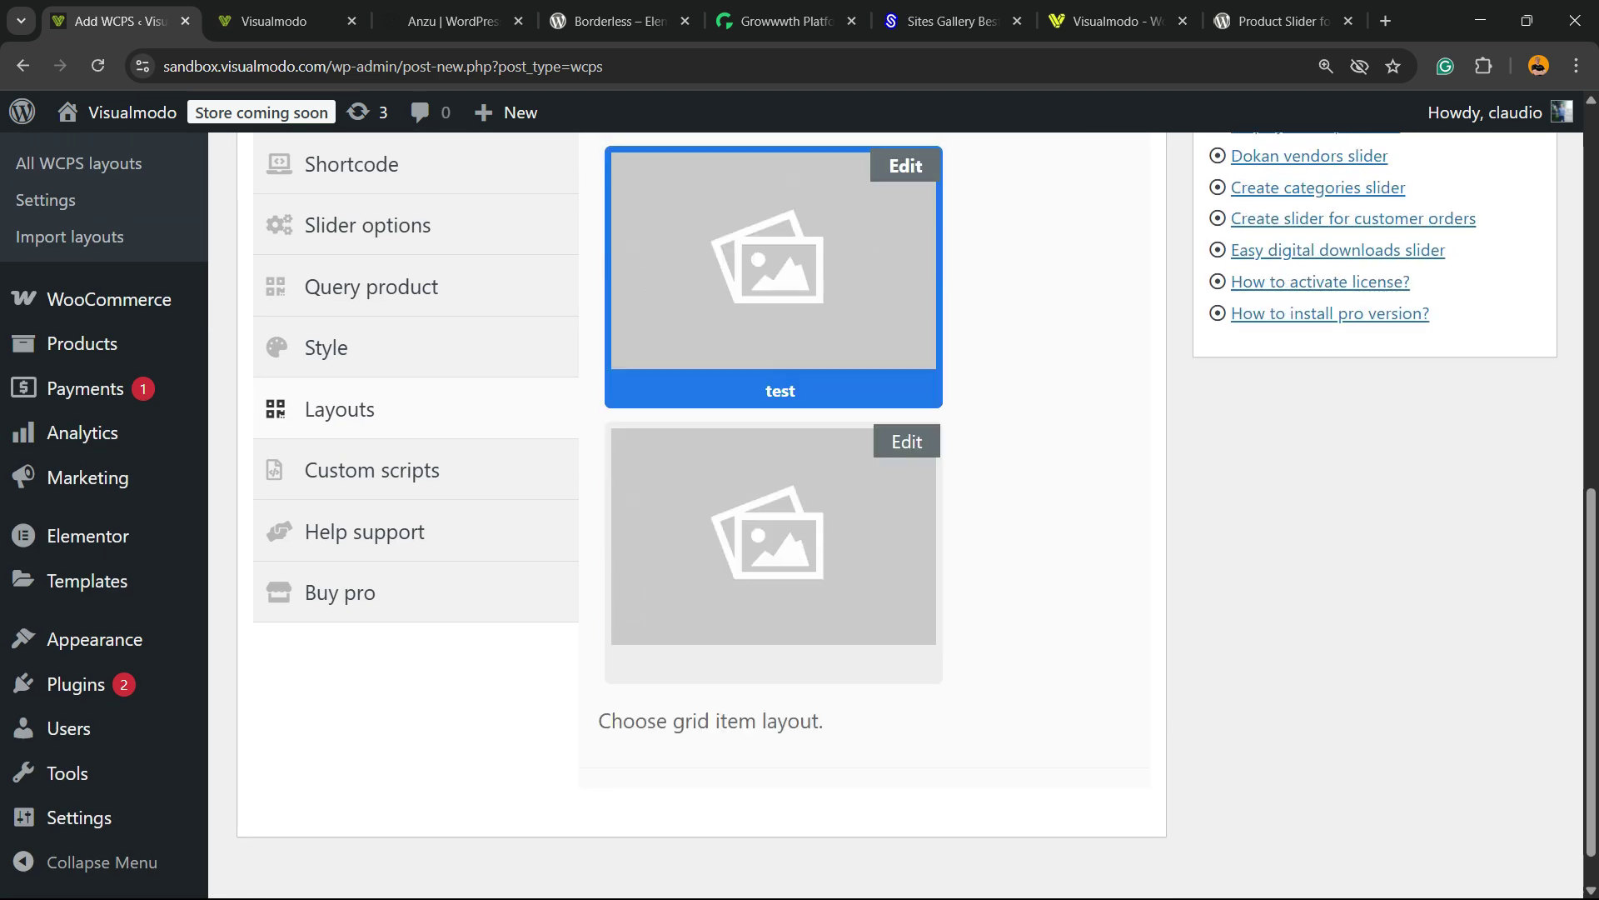
pyautogui.scroll(3, 700, 500)
pyautogui.scroll(2, 700, 500)
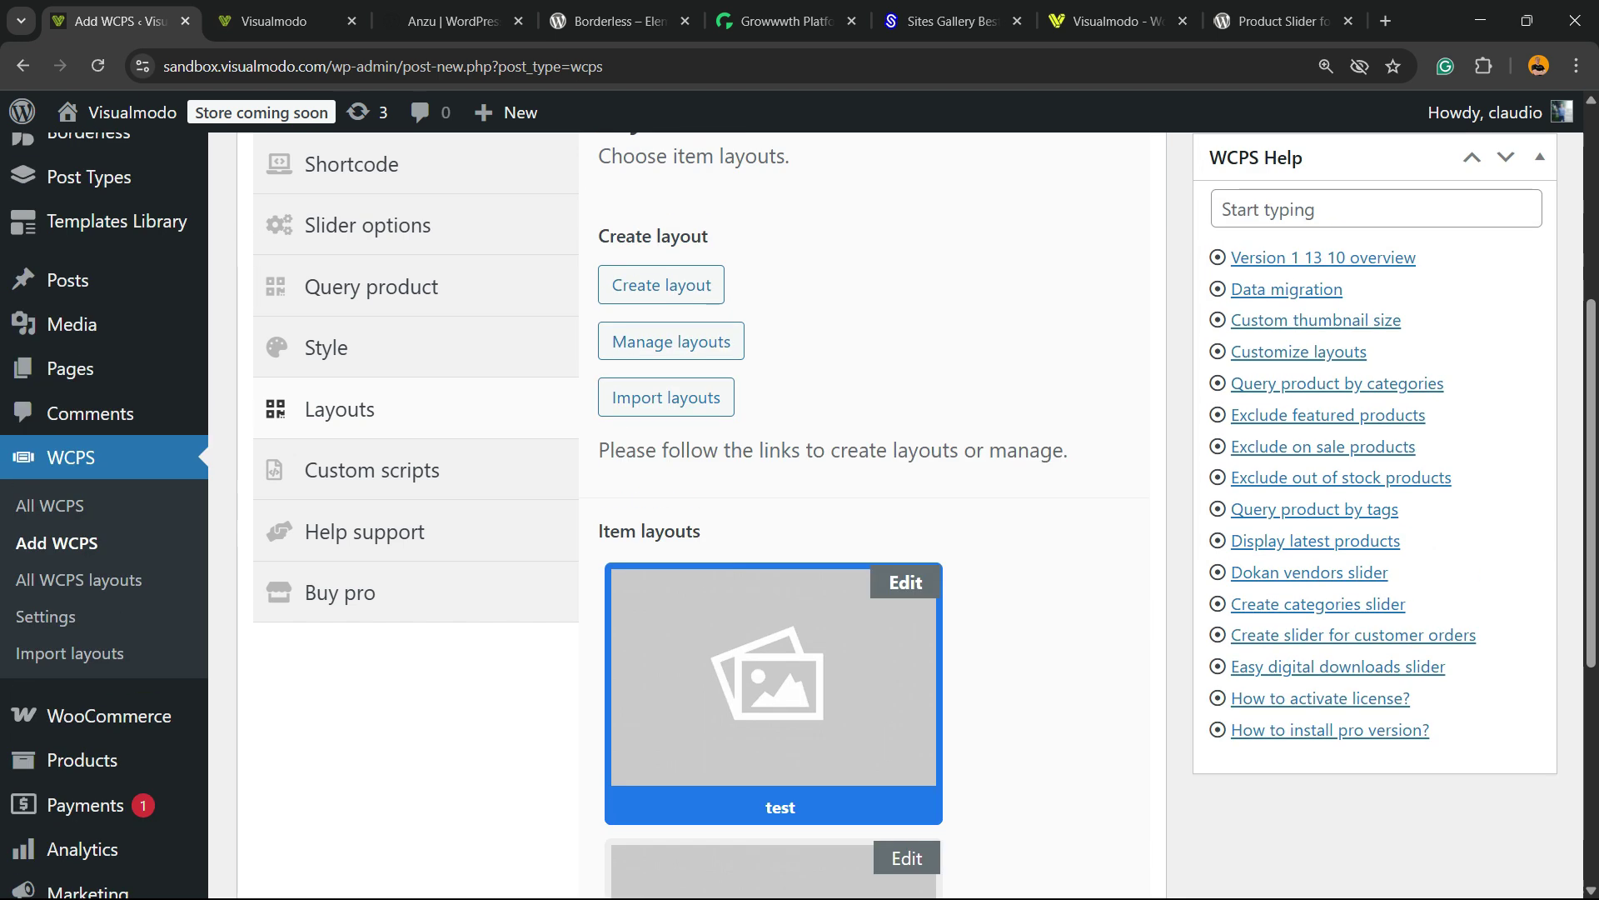
# Publish the "test t" product slider with the "test" item layout selected.
pyautogui.scroll(-4, 699, 500)
pyautogui.scroll(4, 700, 500)
pyautogui.scroll(2, 700, 500)
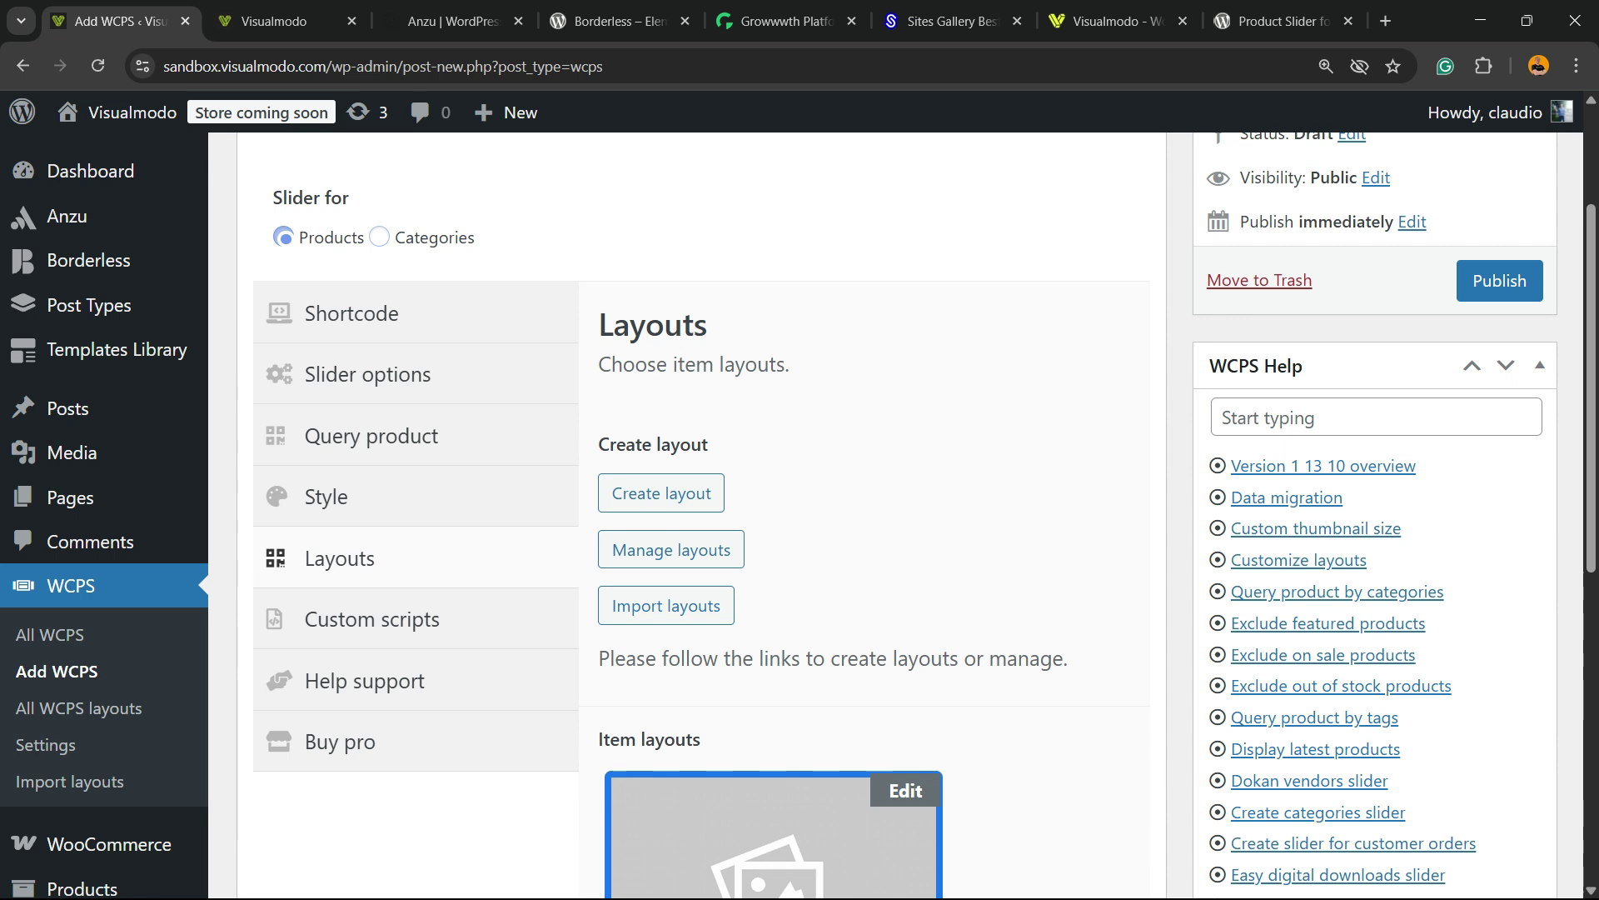
pyautogui.click(1498, 280)
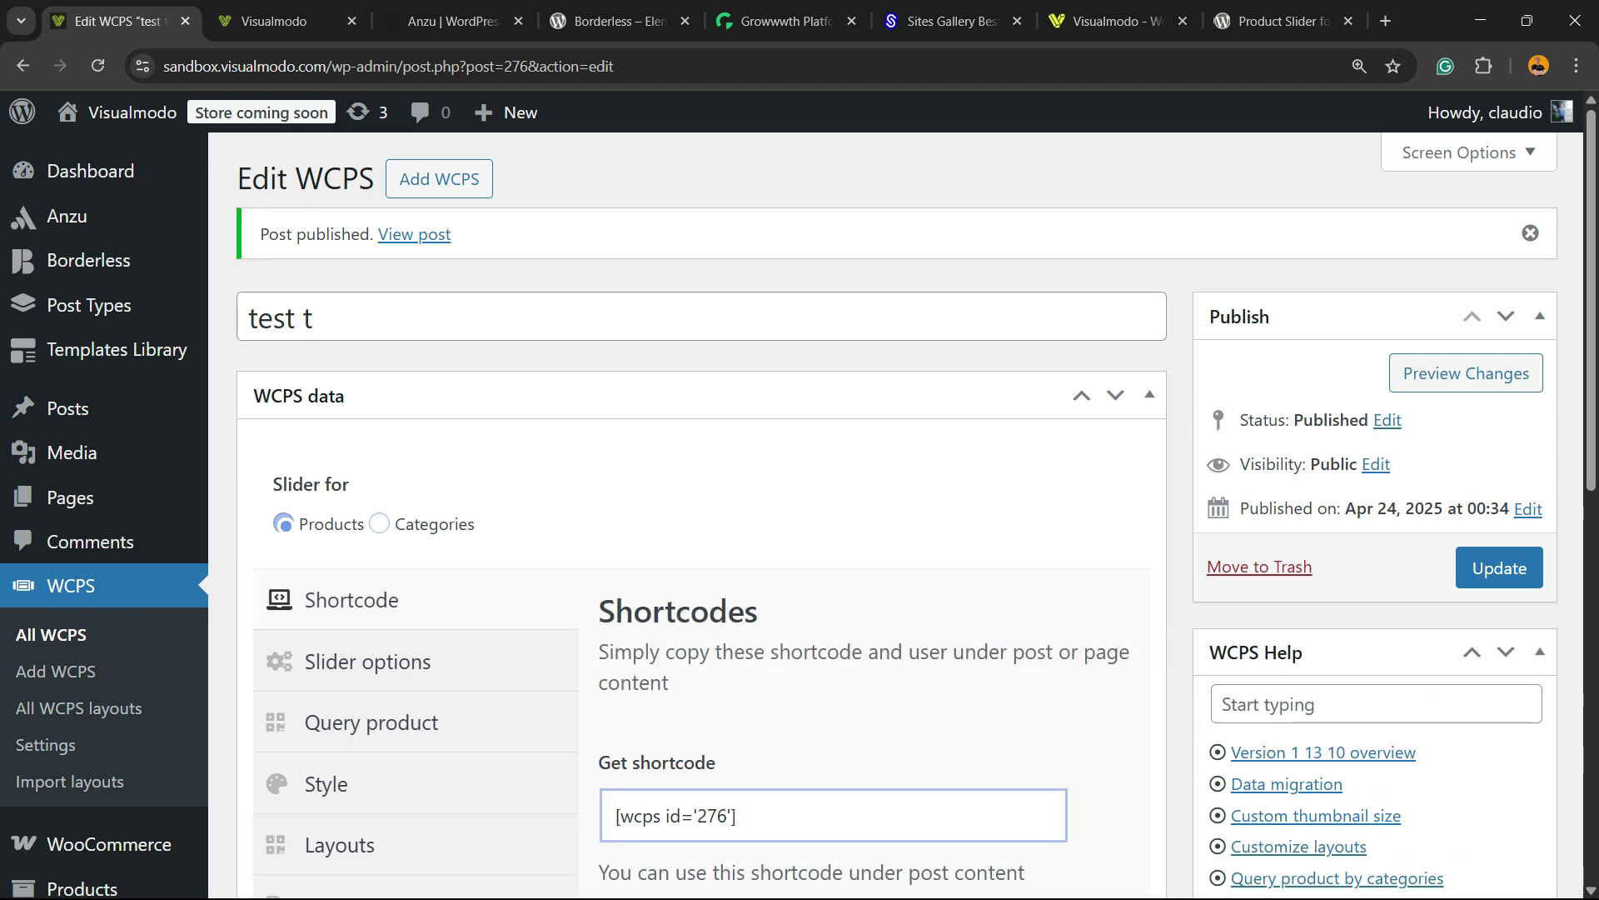
# Copy the published slider's shortcode [wcps id='276'].
pyautogui.scroll(-3, 798, 516)
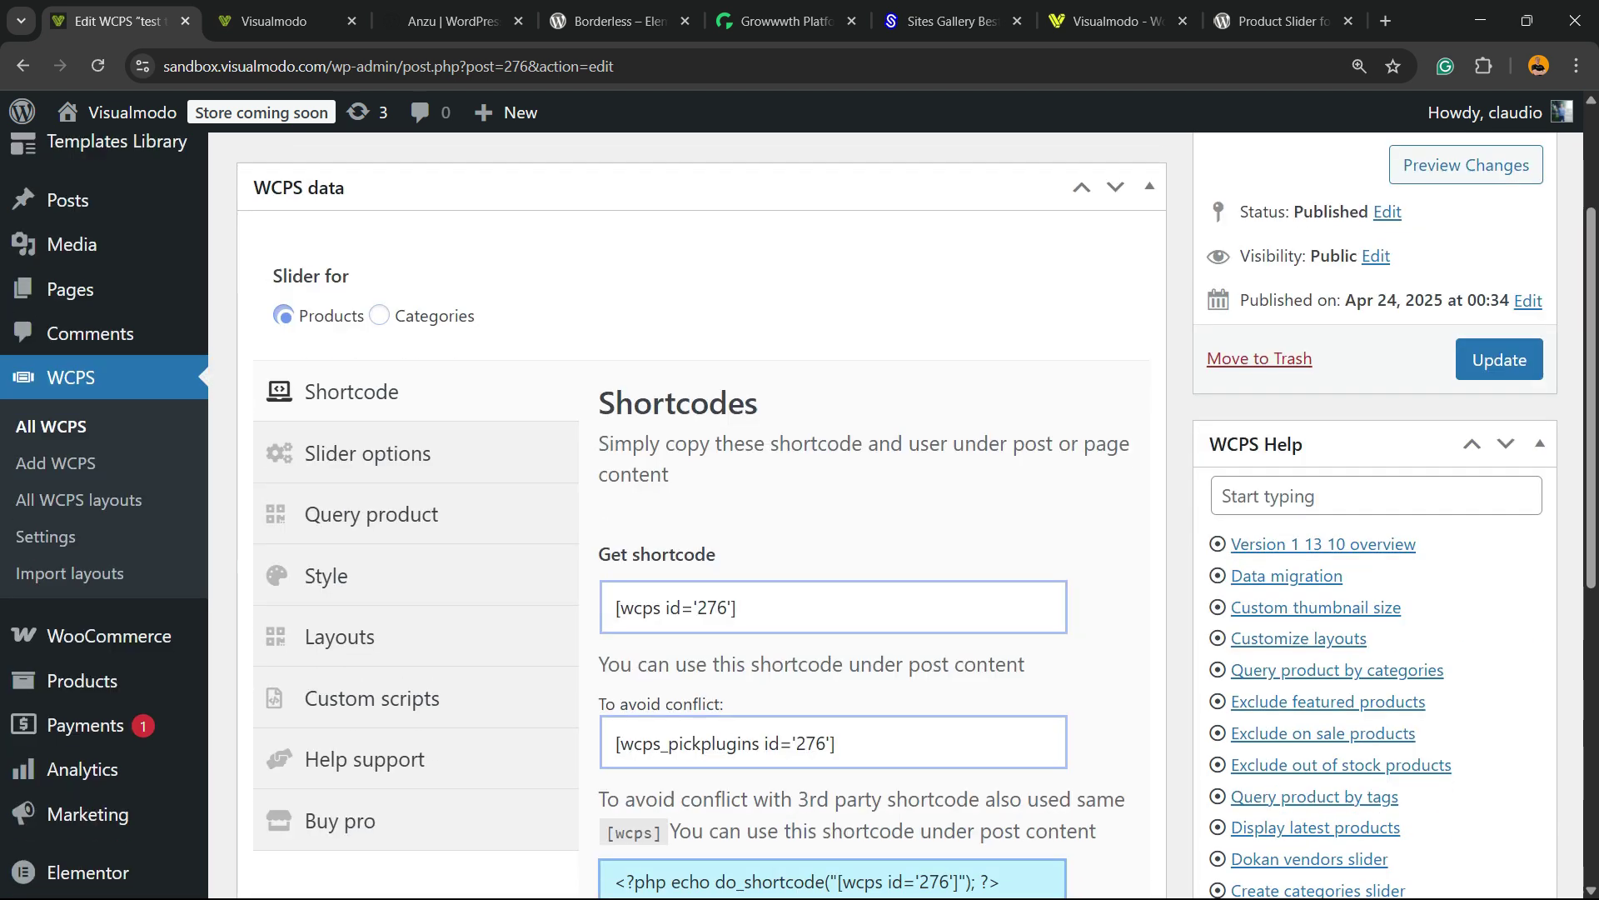
pyautogui.click(338, 393)
pyautogui.click(675, 607)
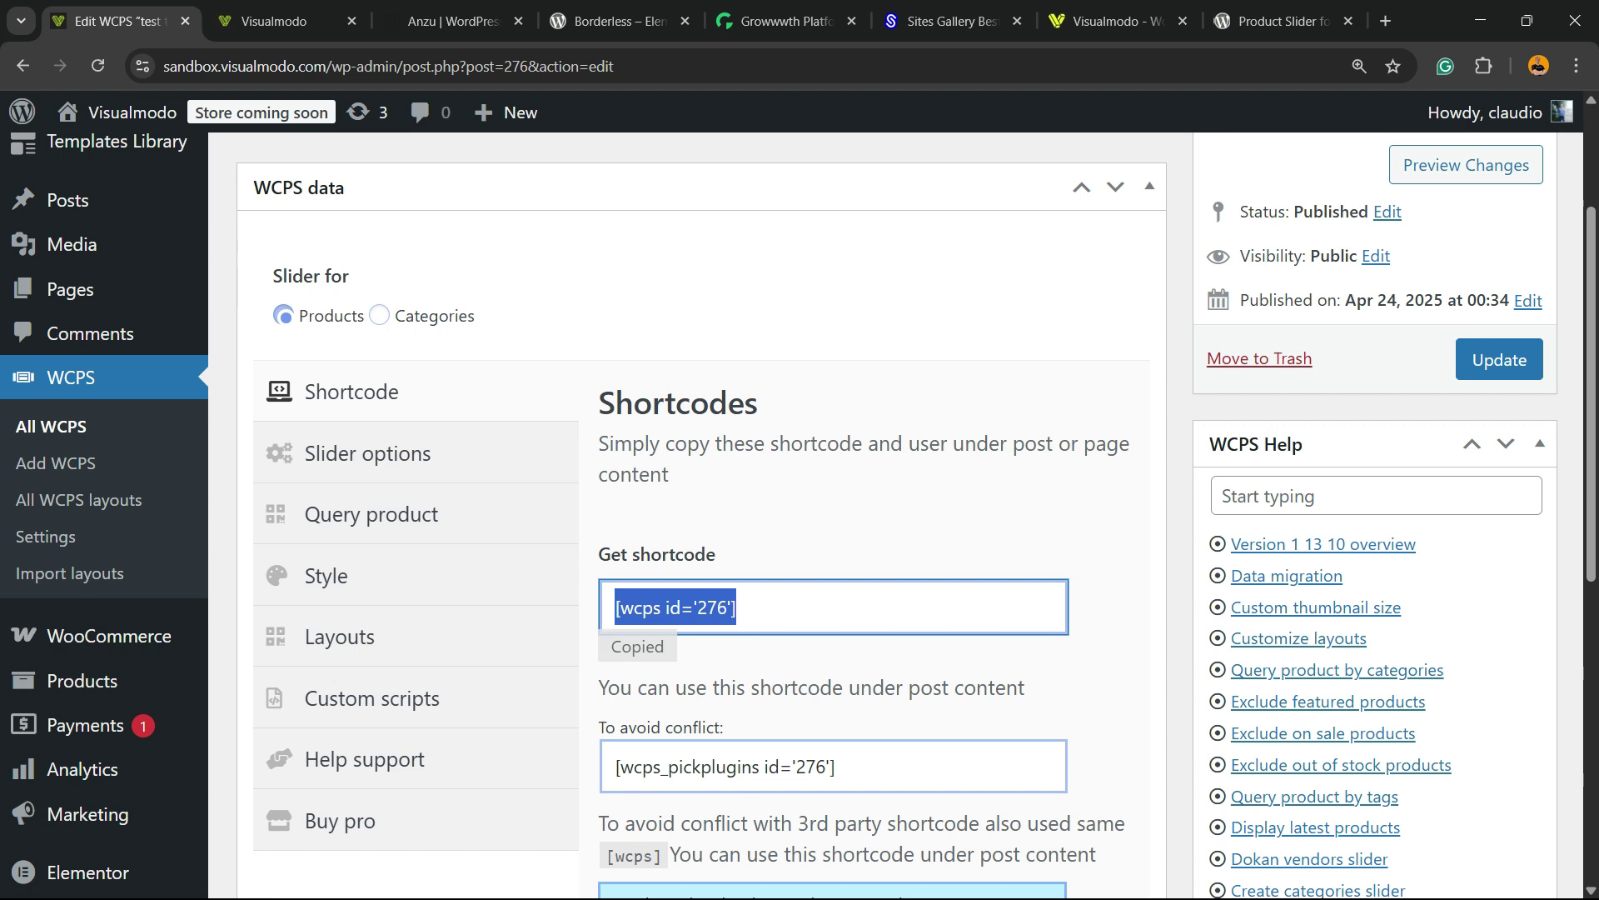
pyautogui.scroll(3, 833, 607)
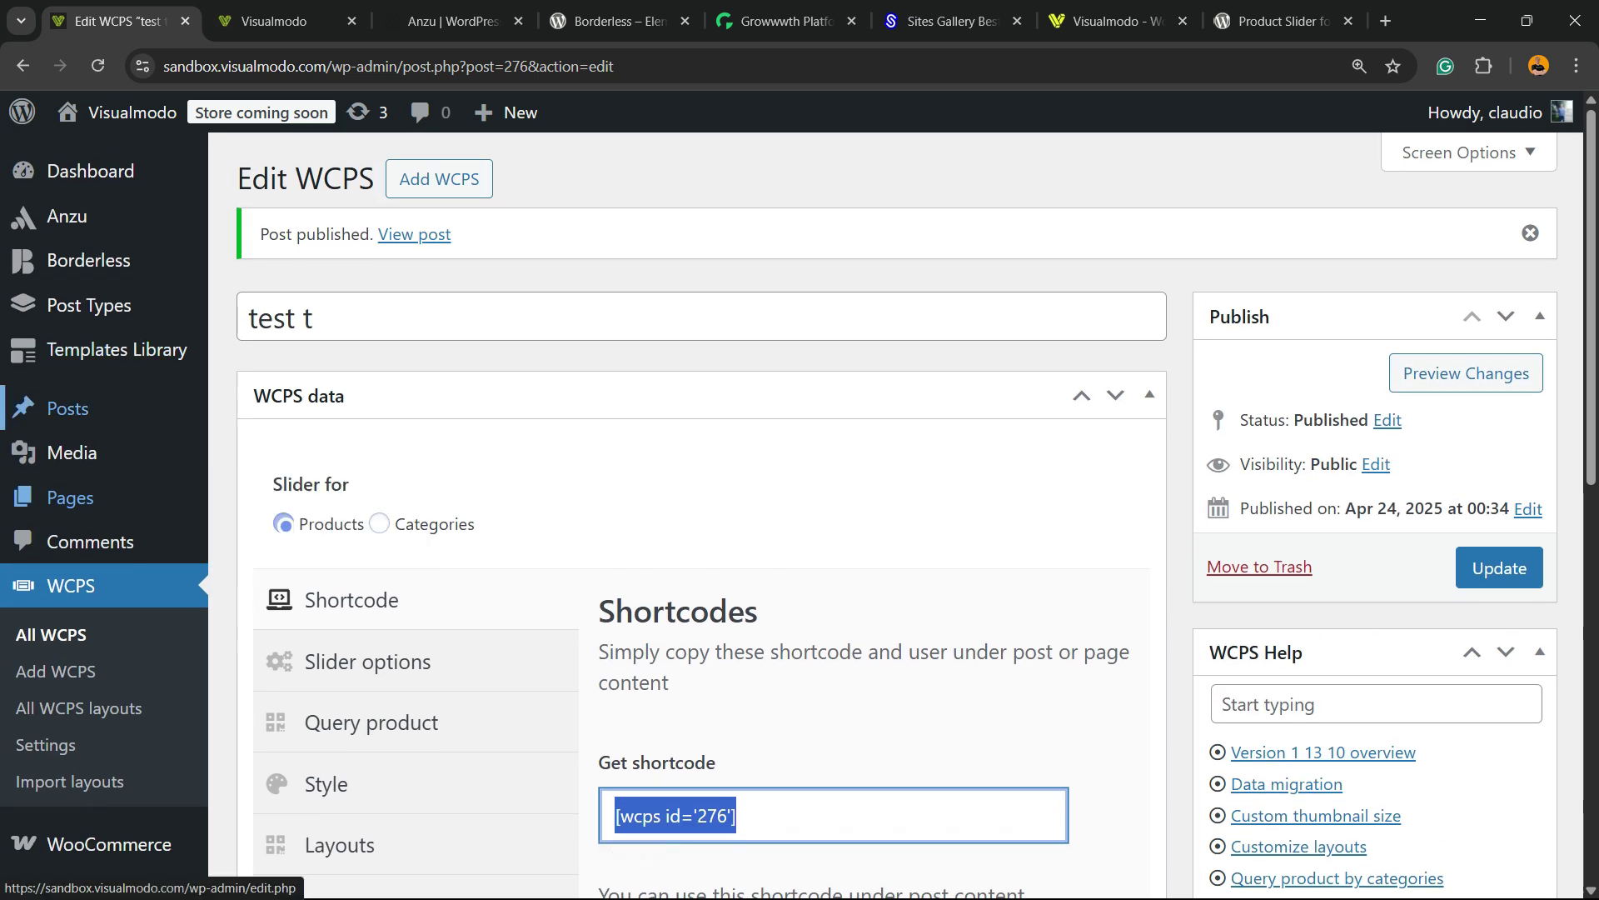
# Start a new page in a separate browser tab and paste the copied slider shortcode into its content.
pyautogui.moveTo(69, 497)
pyautogui.rightClick(254, 537)
pyautogui.click(337, 557)
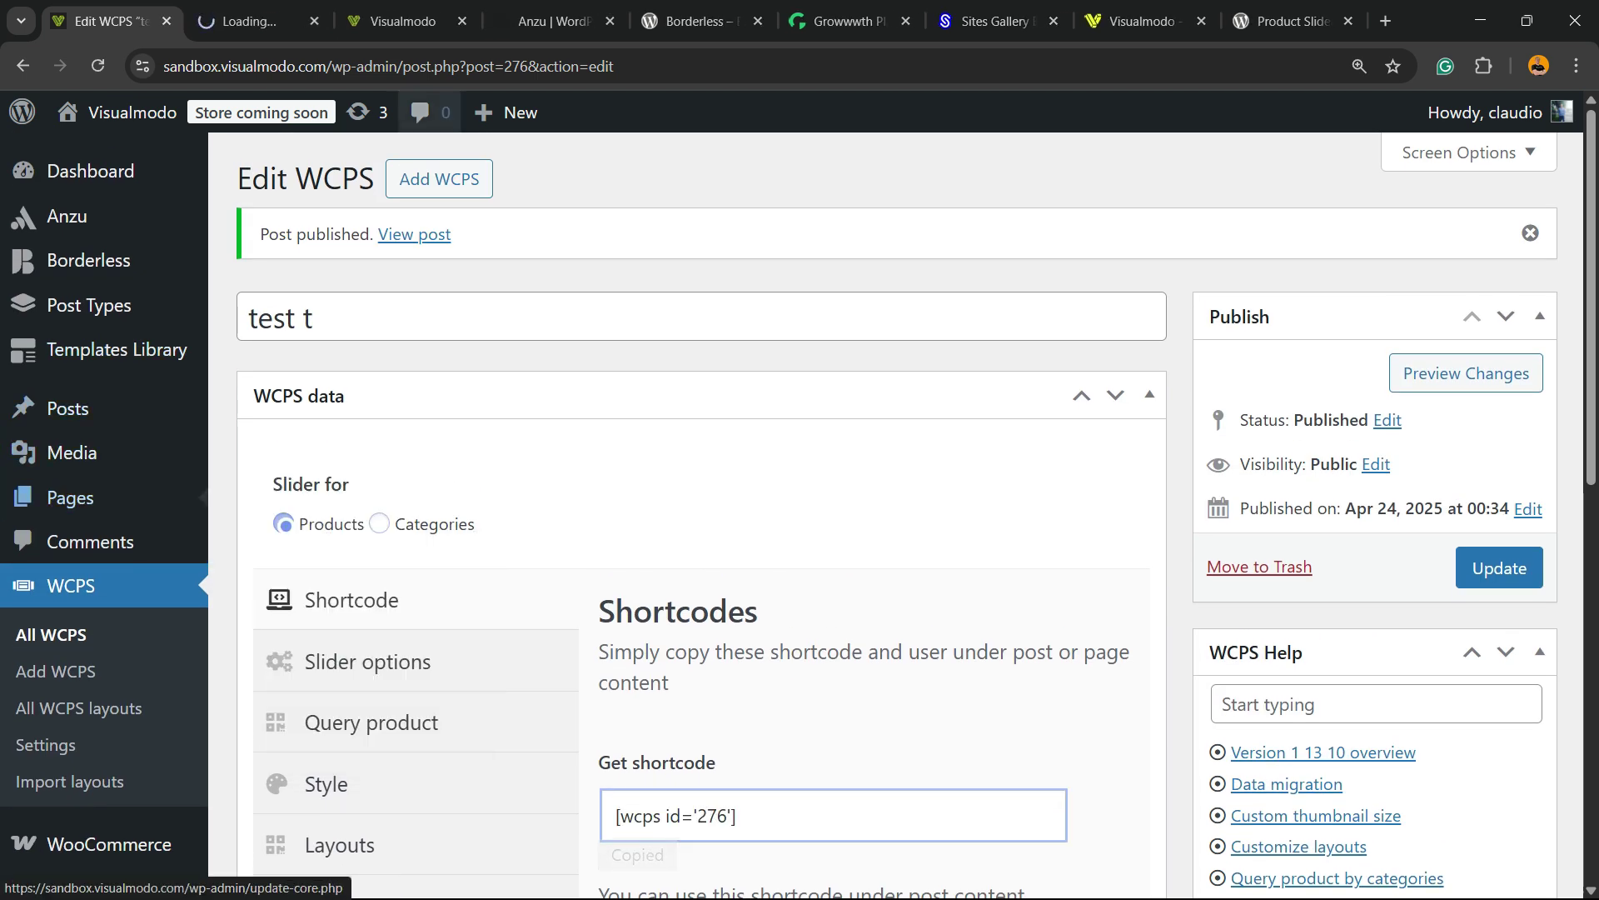
pyautogui.hotkey('ctrl', 'Tab')
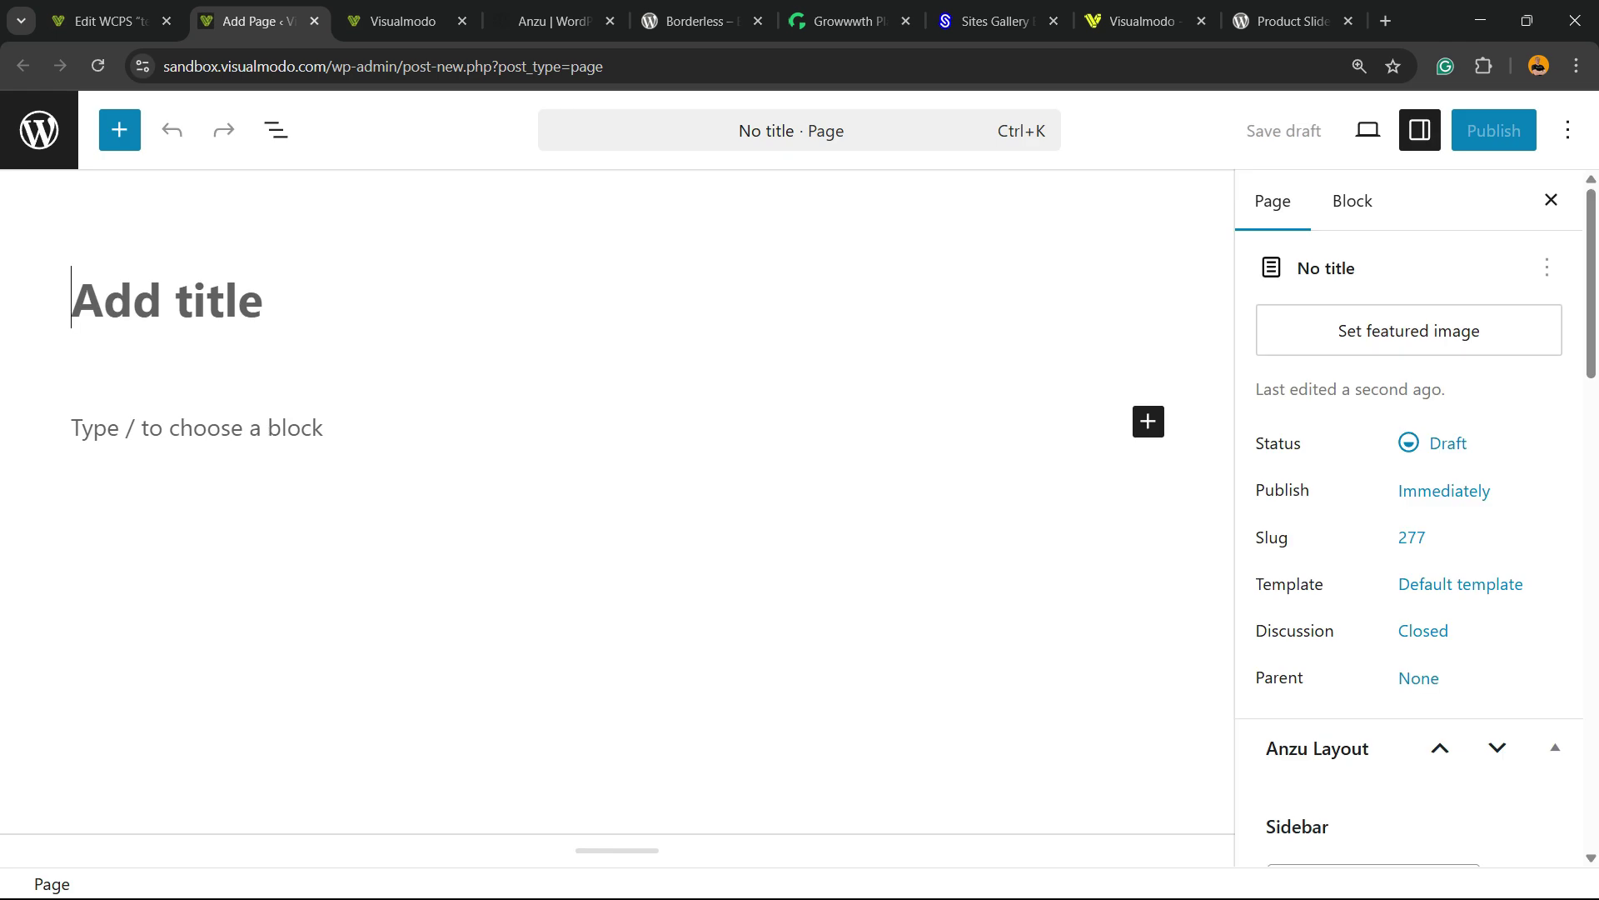
pyautogui.click(196, 427)
pyautogui.hotkey('ctrl', 'v')
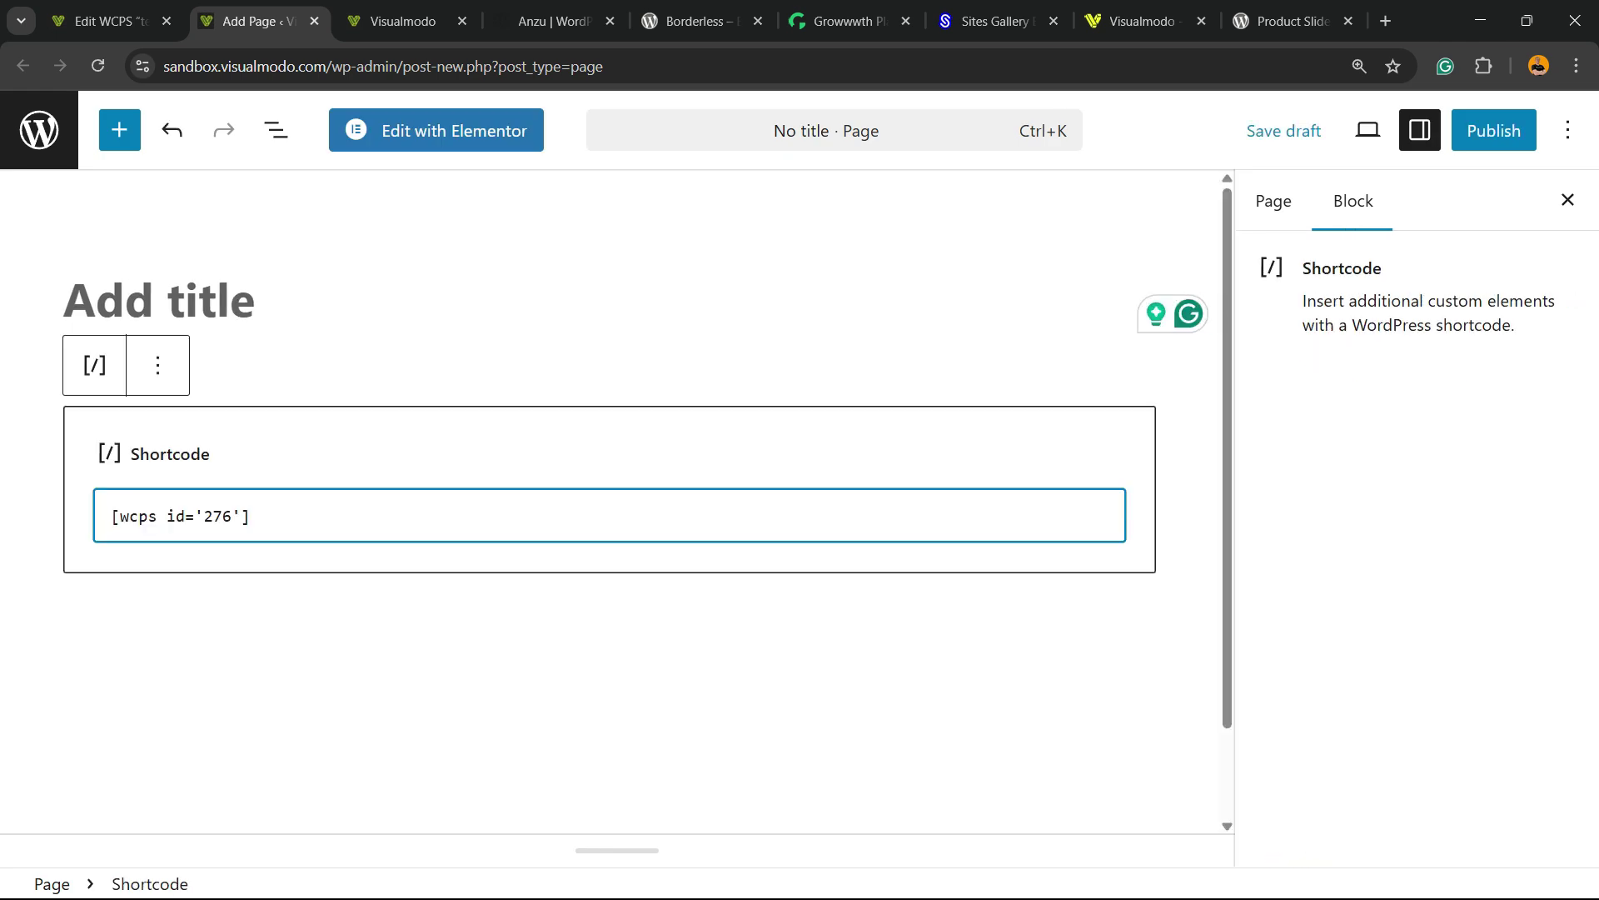
# Title the new page "slider woo" and publish it.
pyautogui.click(65, 300)
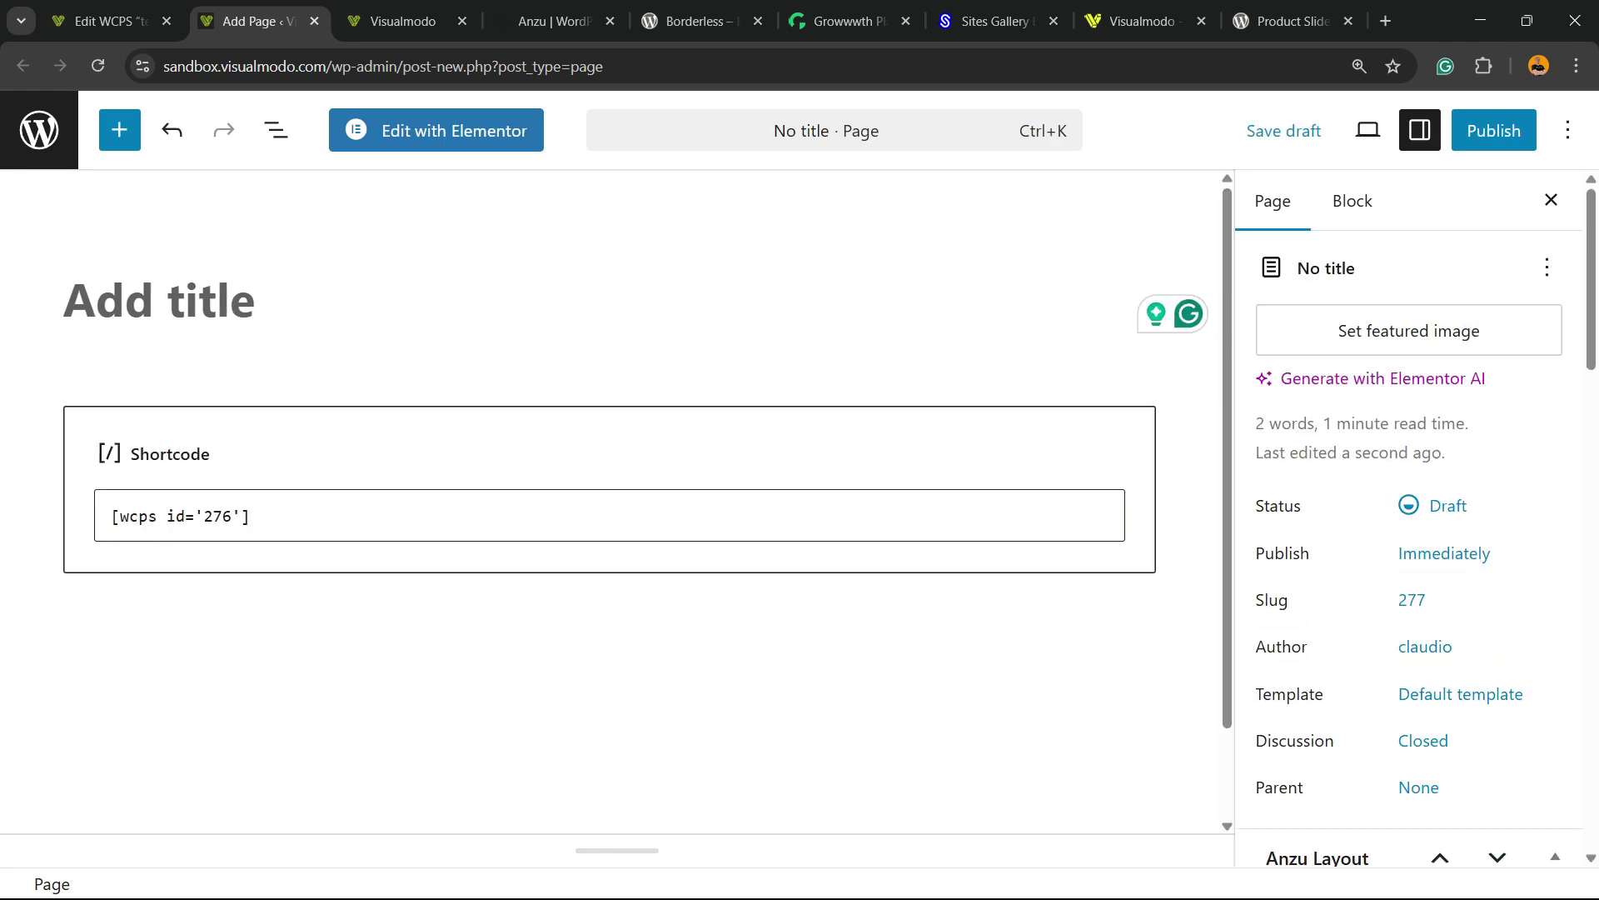
pyautogui.write('slide')
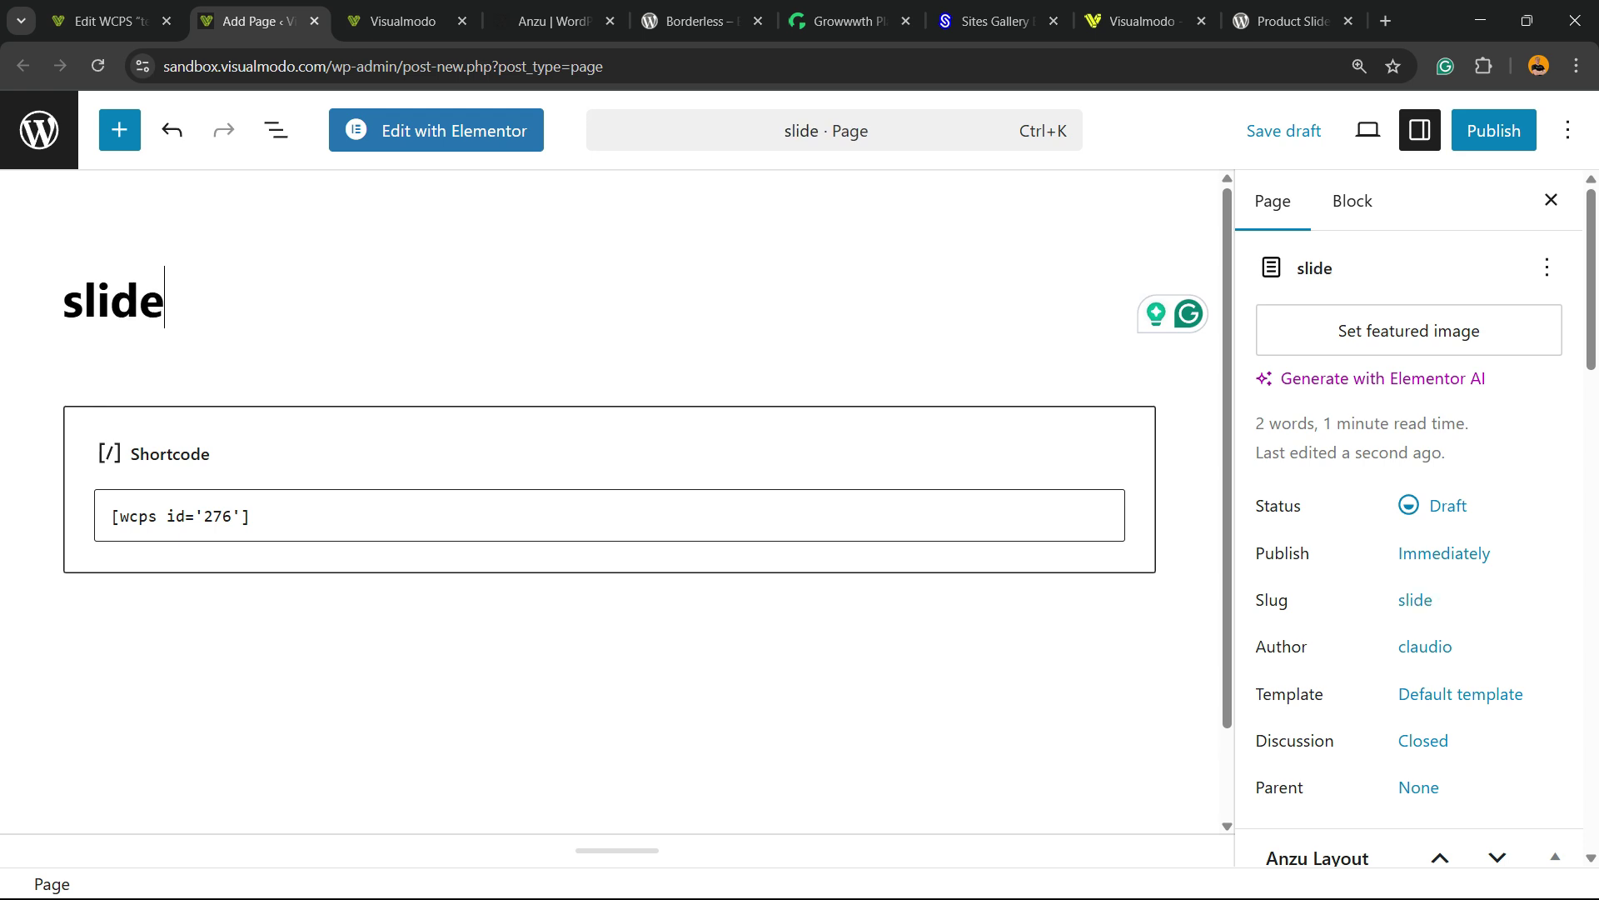
pyautogui.write('r woo')
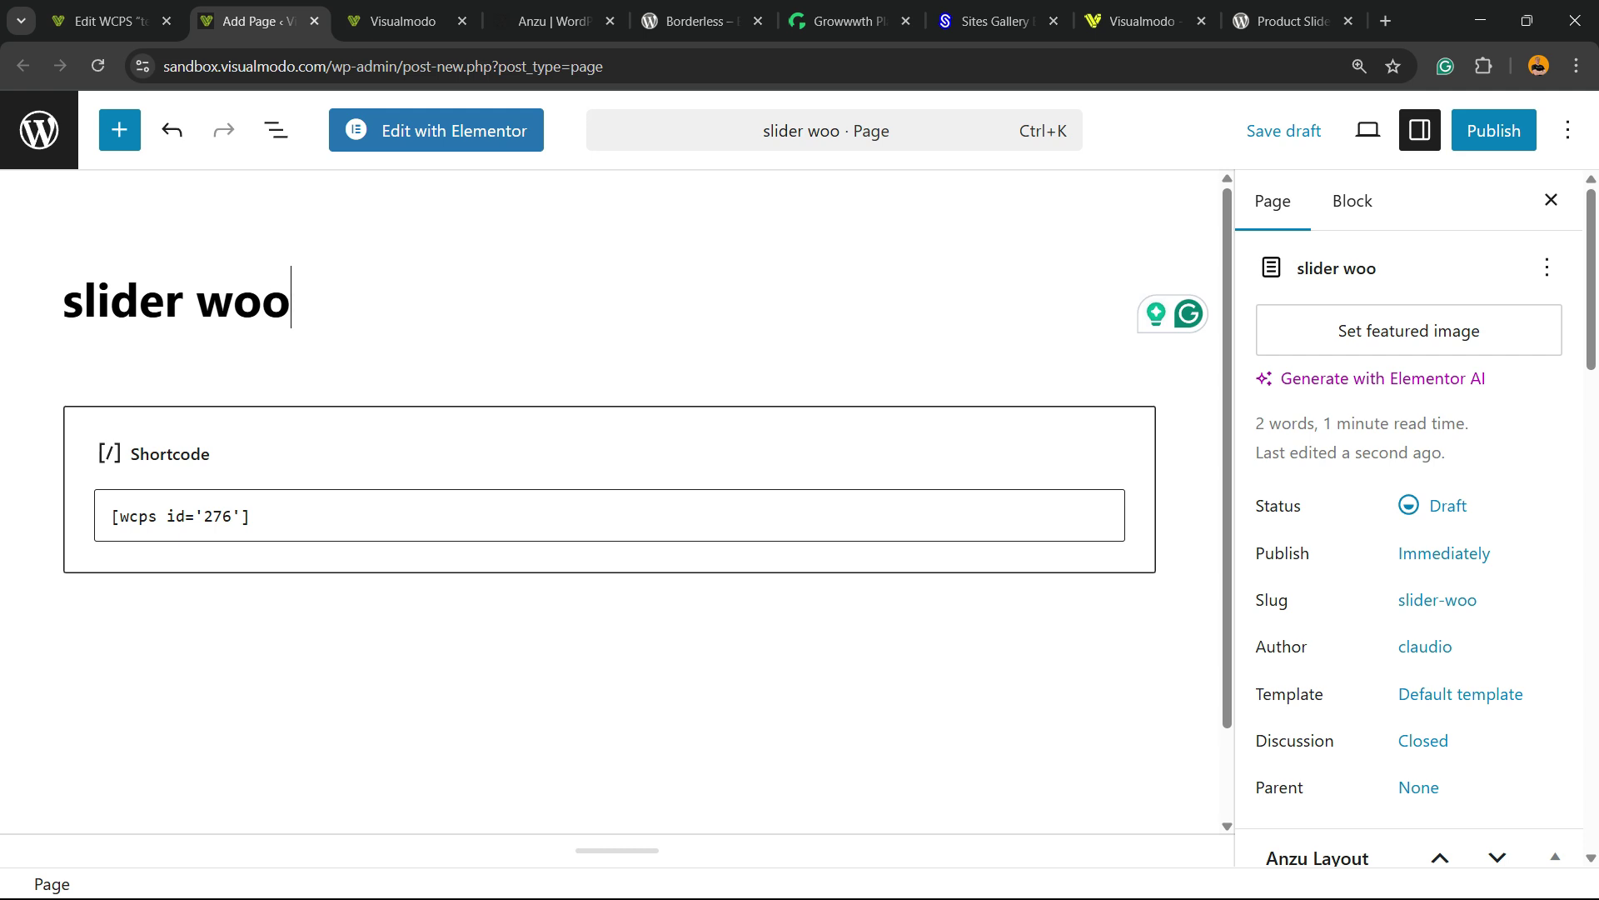
pyautogui.click(1493, 131)
pyautogui.click(1487, 130)
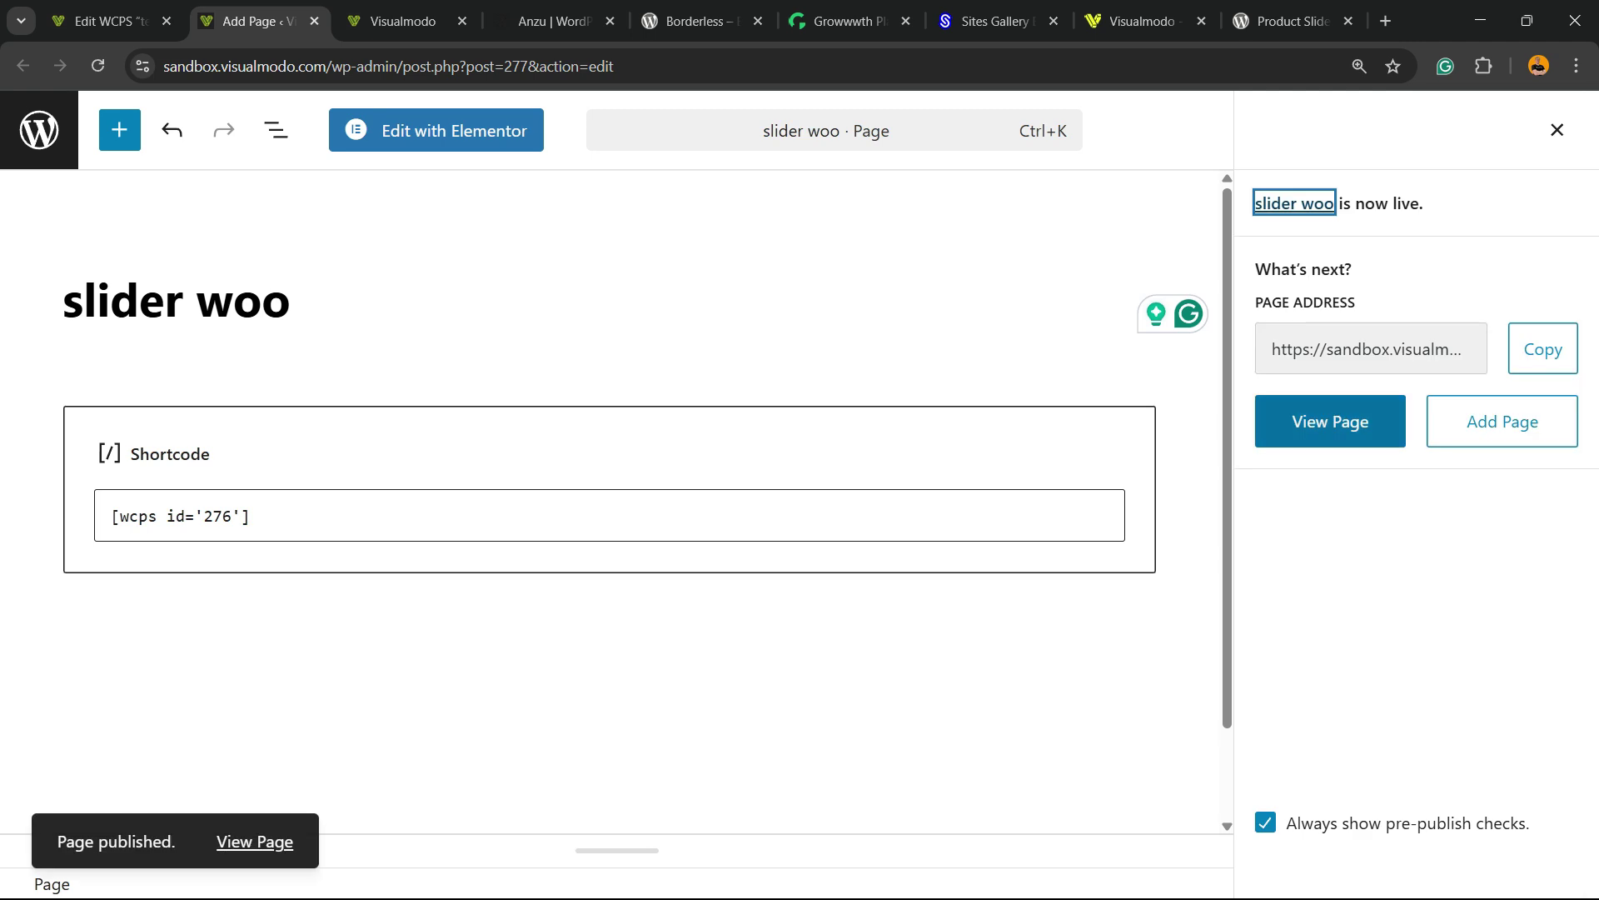
# View the published "slider woo" page and examine the product slider's items, prices and Add to cart links.
pyautogui.click(1331, 422)
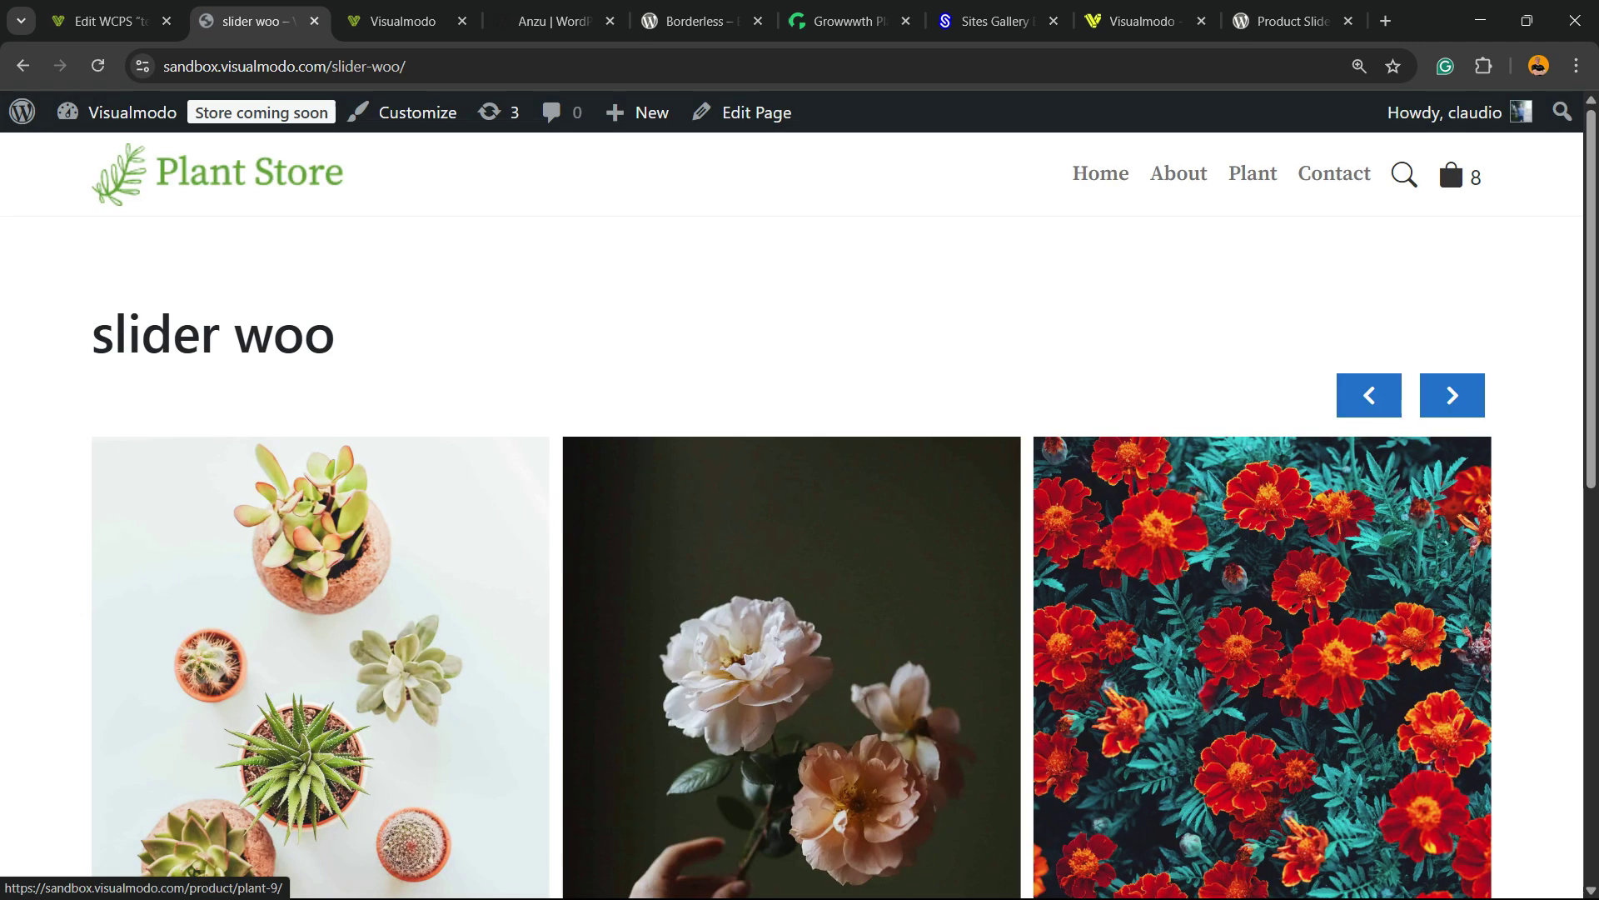
pyautogui.scroll(-5, 630, 587)
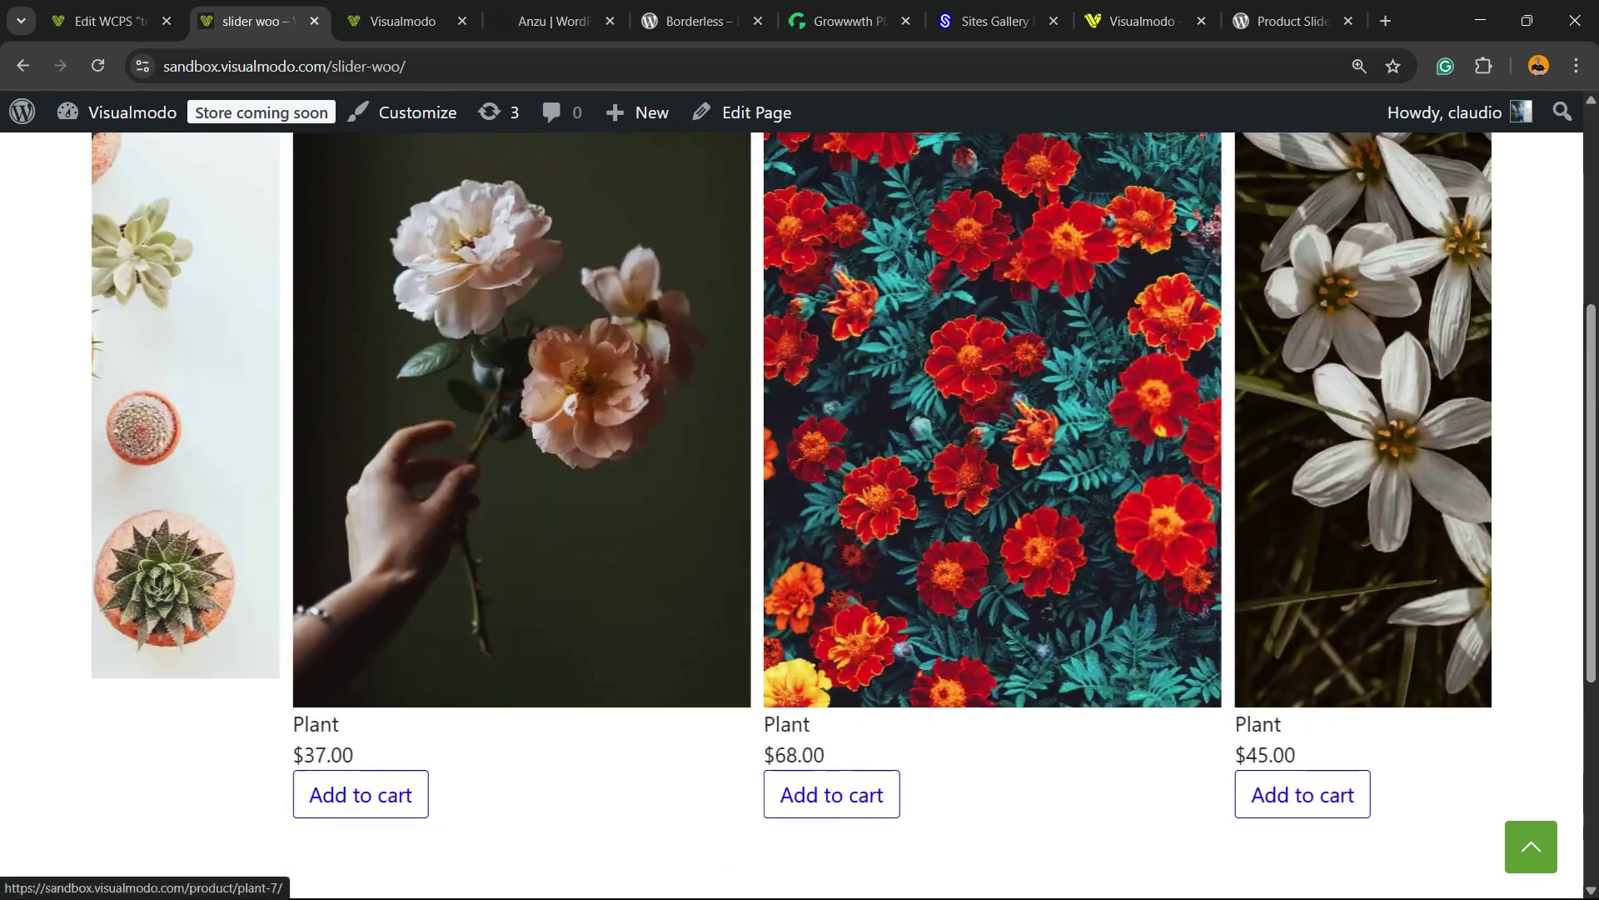
pyautogui.scroll(5, 631, 587)
pyautogui.scroll(-6, 1448, 148)
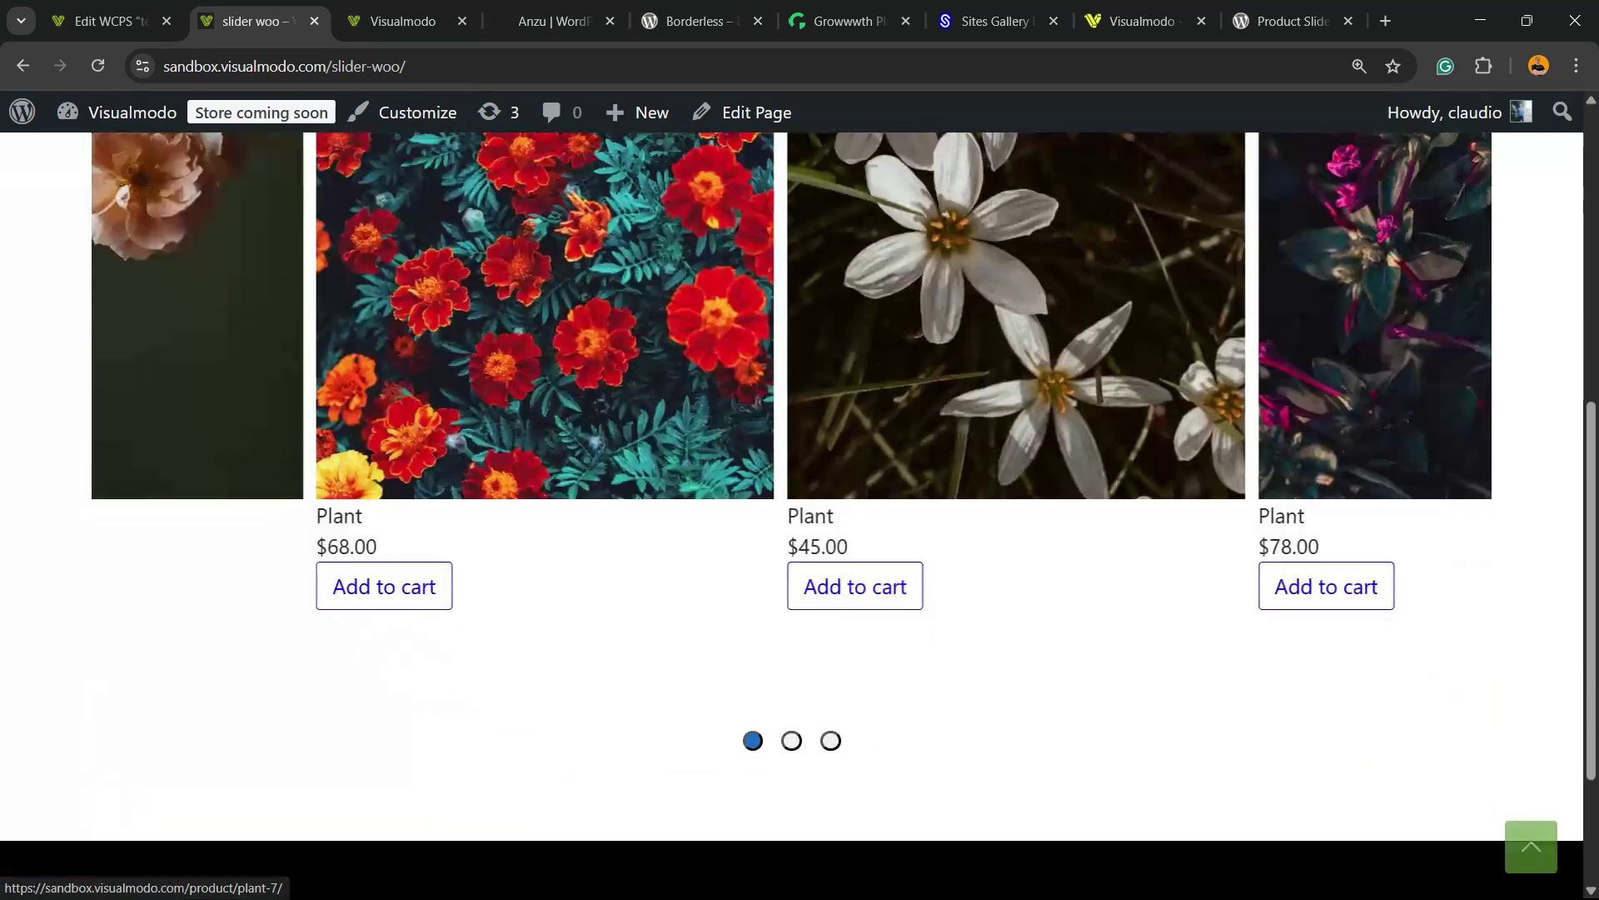
pyautogui.scroll(2, 1448, 147)
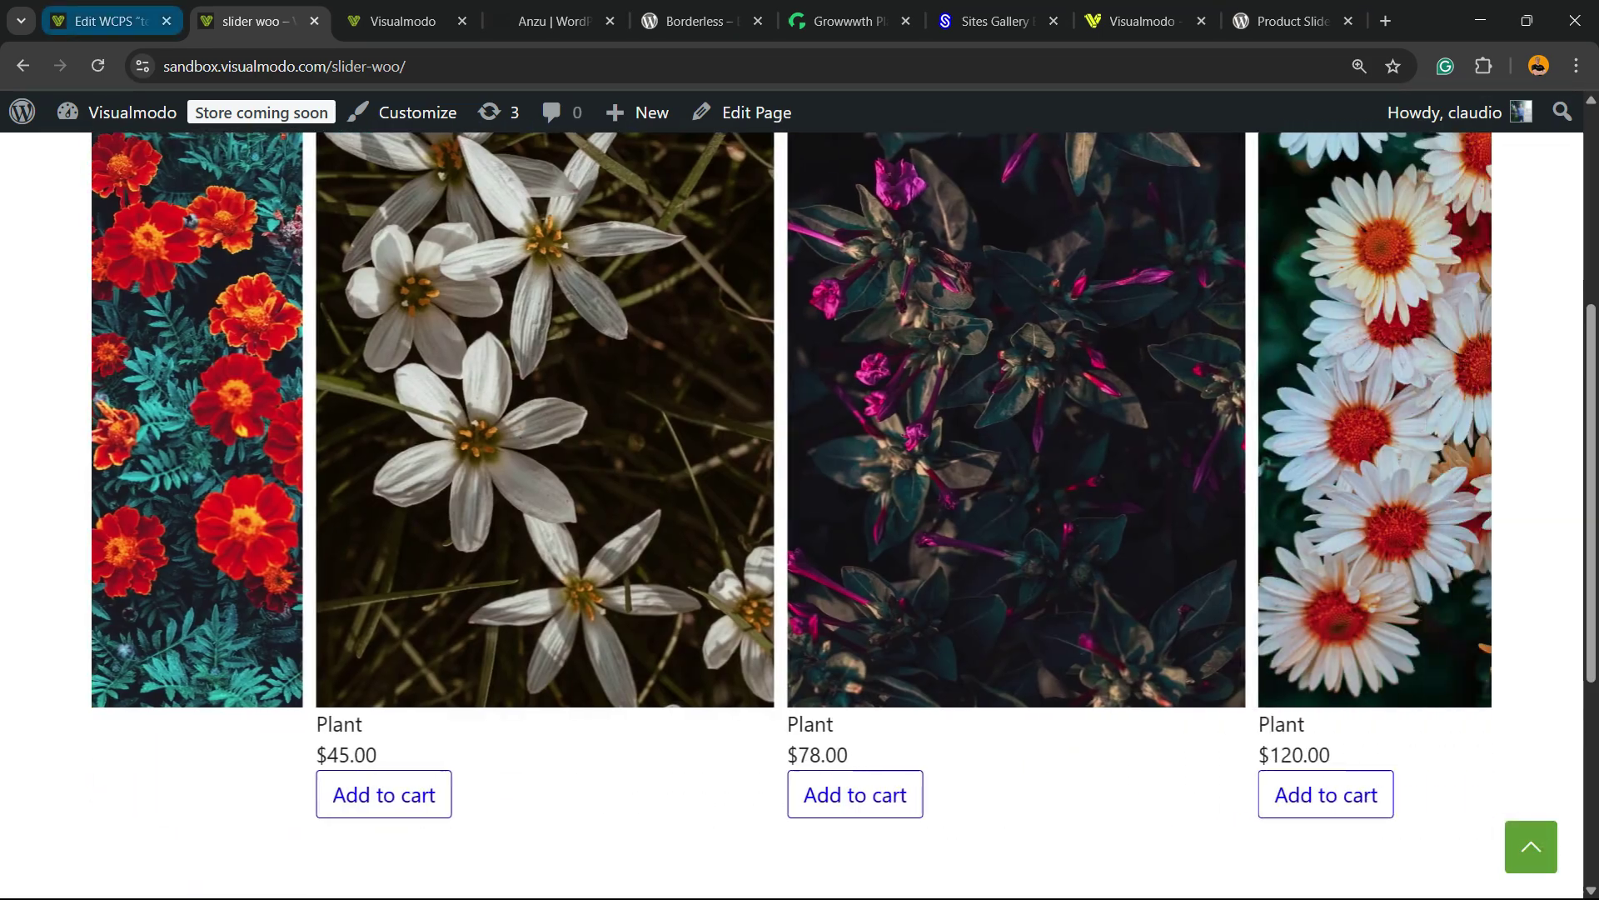
pyautogui.click(103, 21)
pyautogui.scroll(-2, 799, 516)
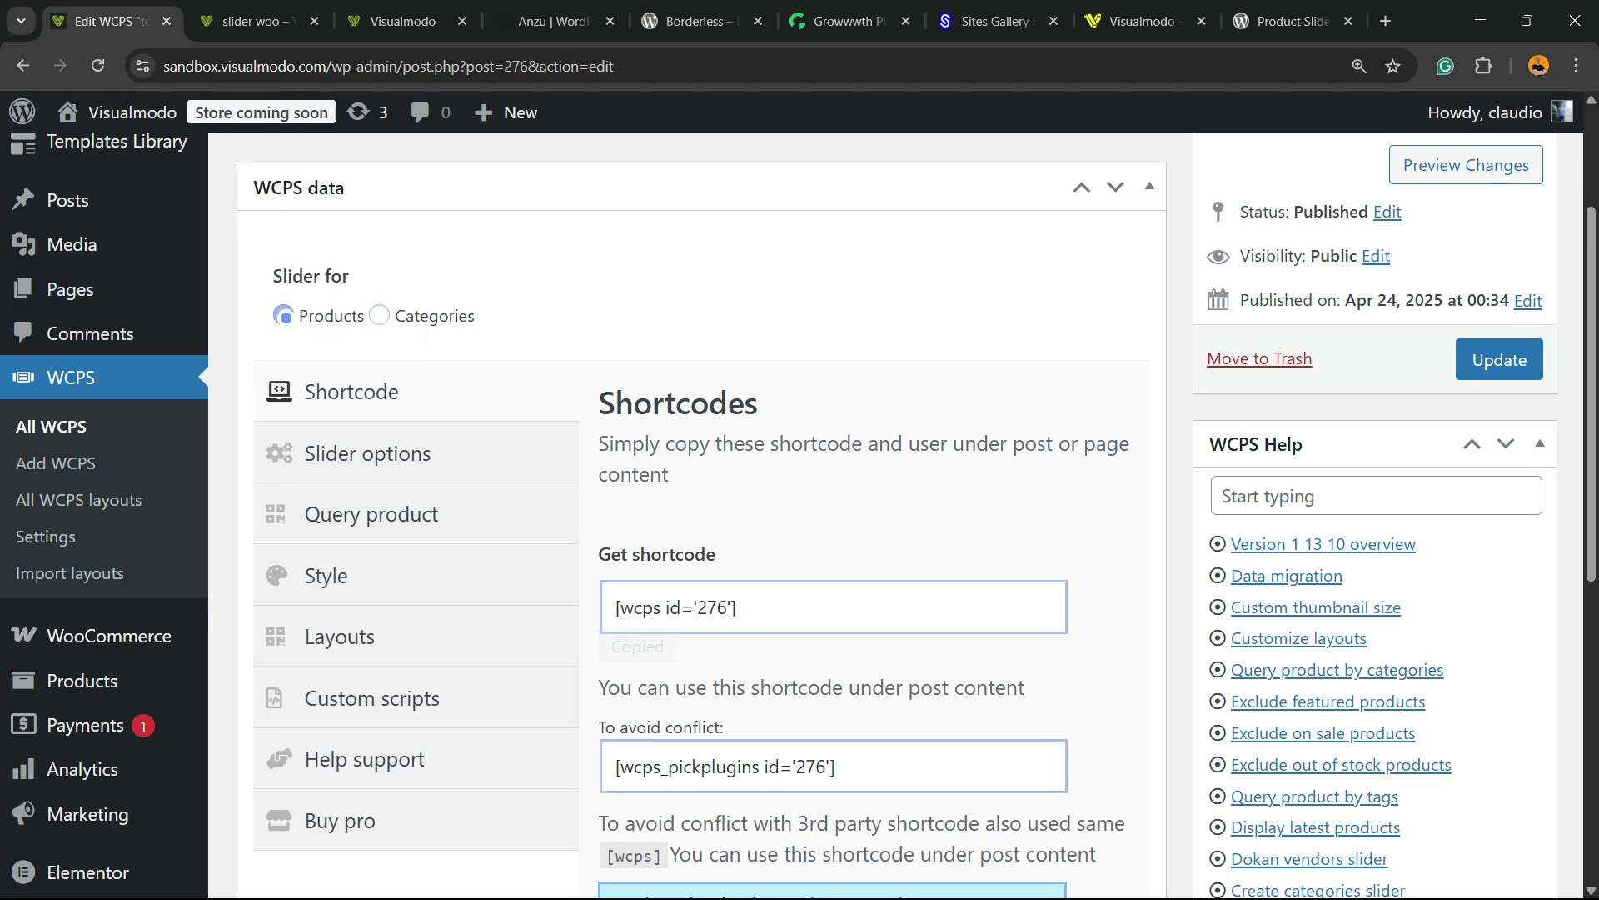
pyautogui.hotkey('ctrl', 'Tab')
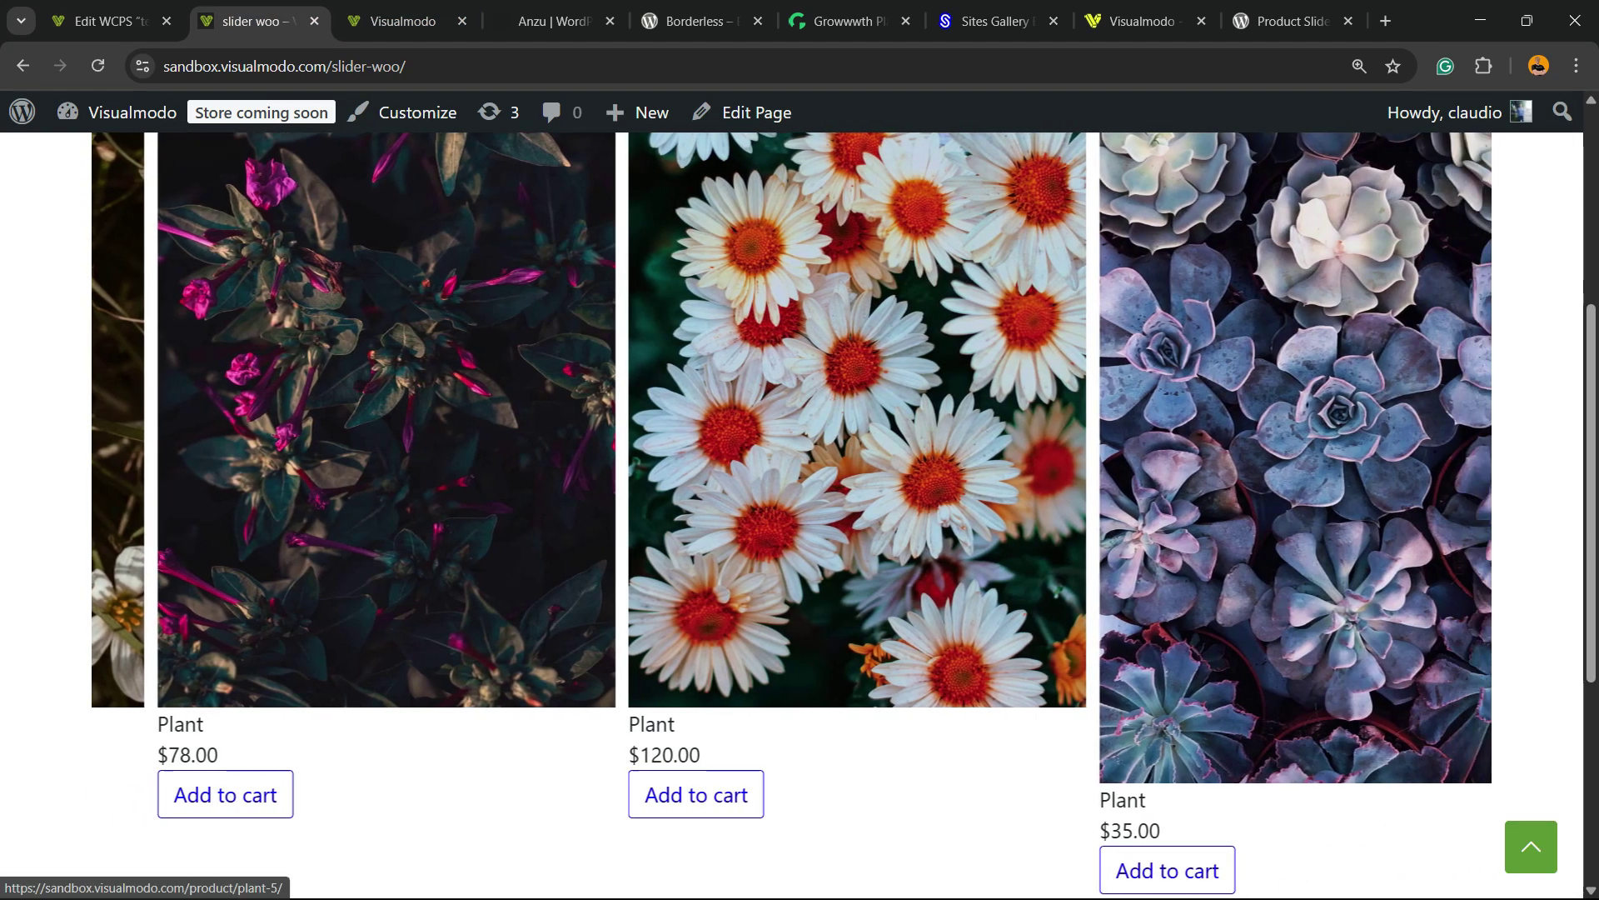
# Set the slider's desktop column count to 4 in the "test t" slider options and update the slider.
pyautogui.hotkey('ctrl', 'shift', 'Tab')
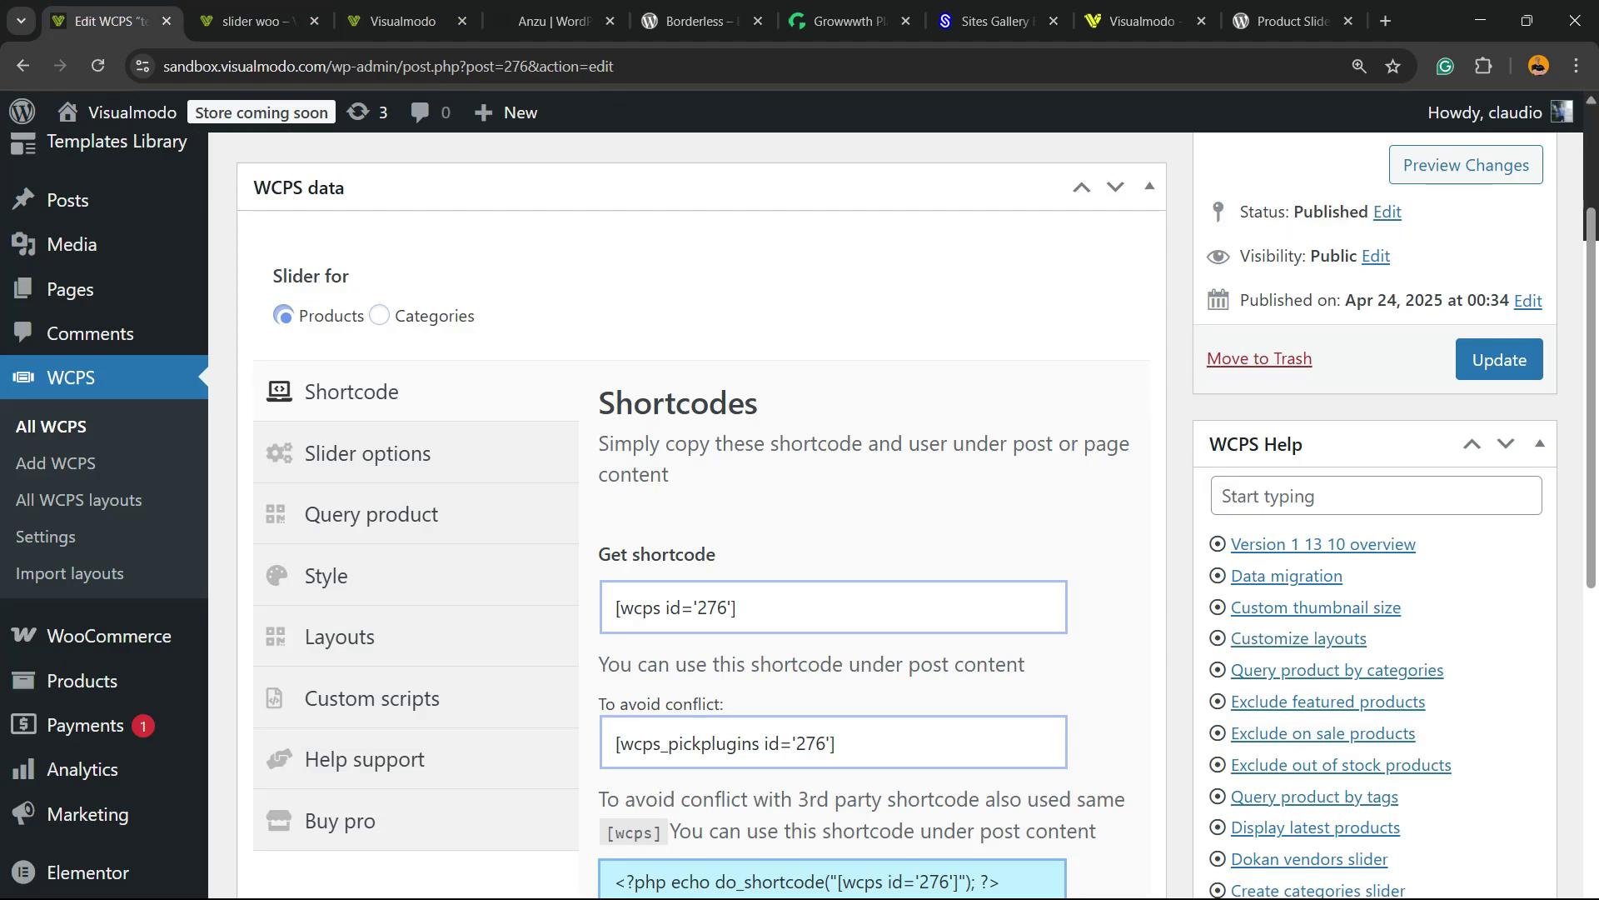
pyautogui.click(366, 452)
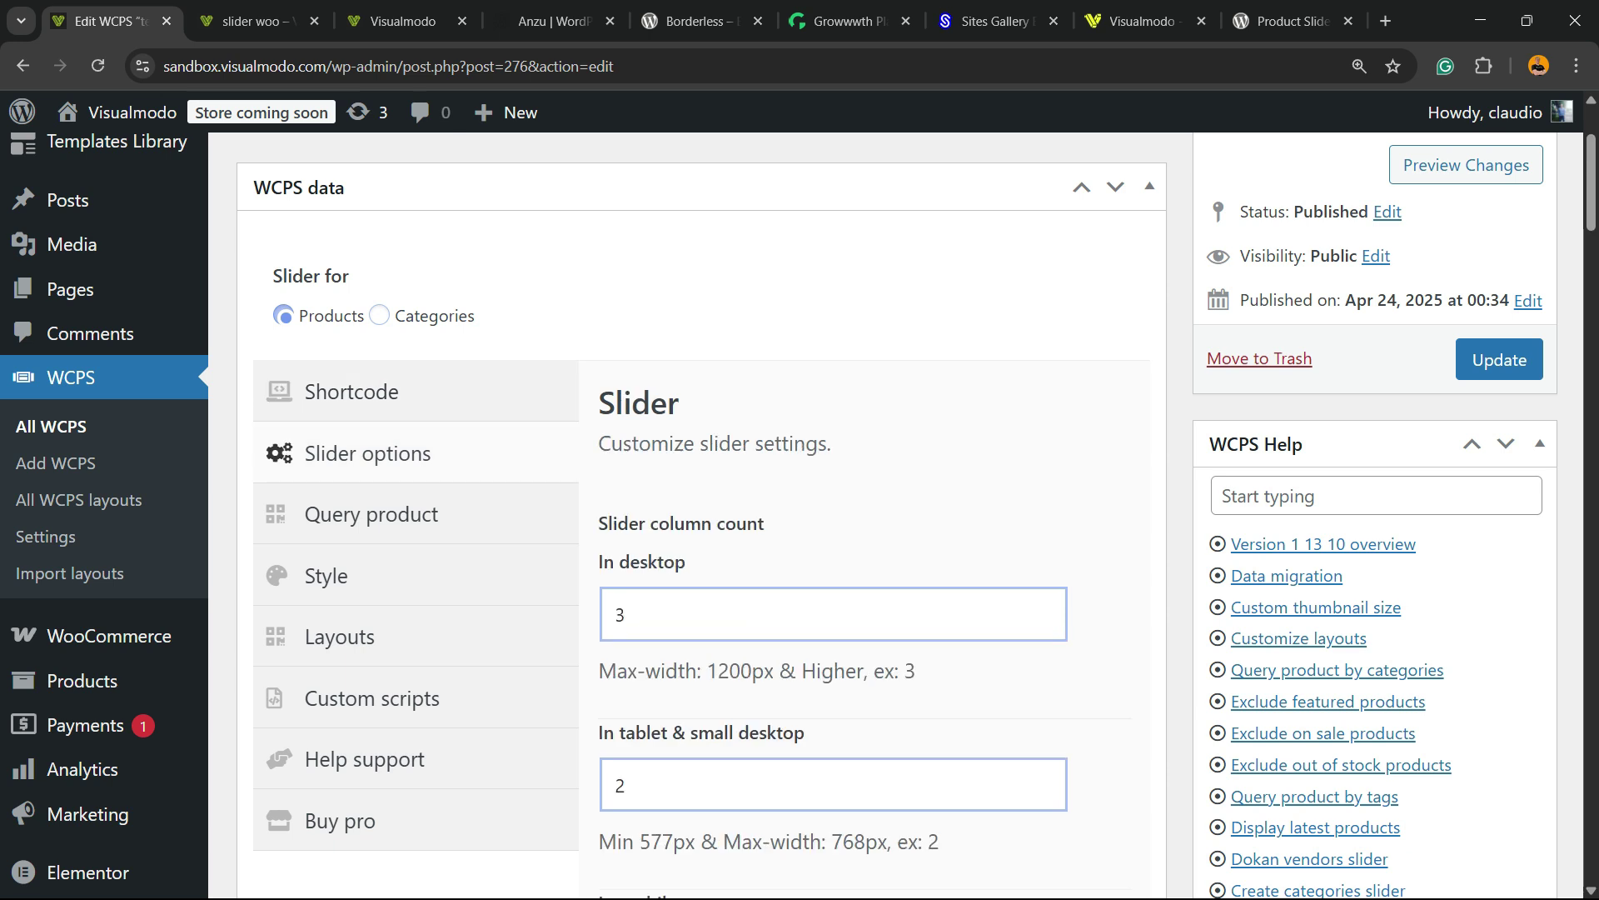
pyautogui.press('ctrl')
pyautogui.moveTo(687, 562); pyautogui.dragTo(598, 561)
pyautogui.click(619, 615)
pyautogui.press('BackSpace')
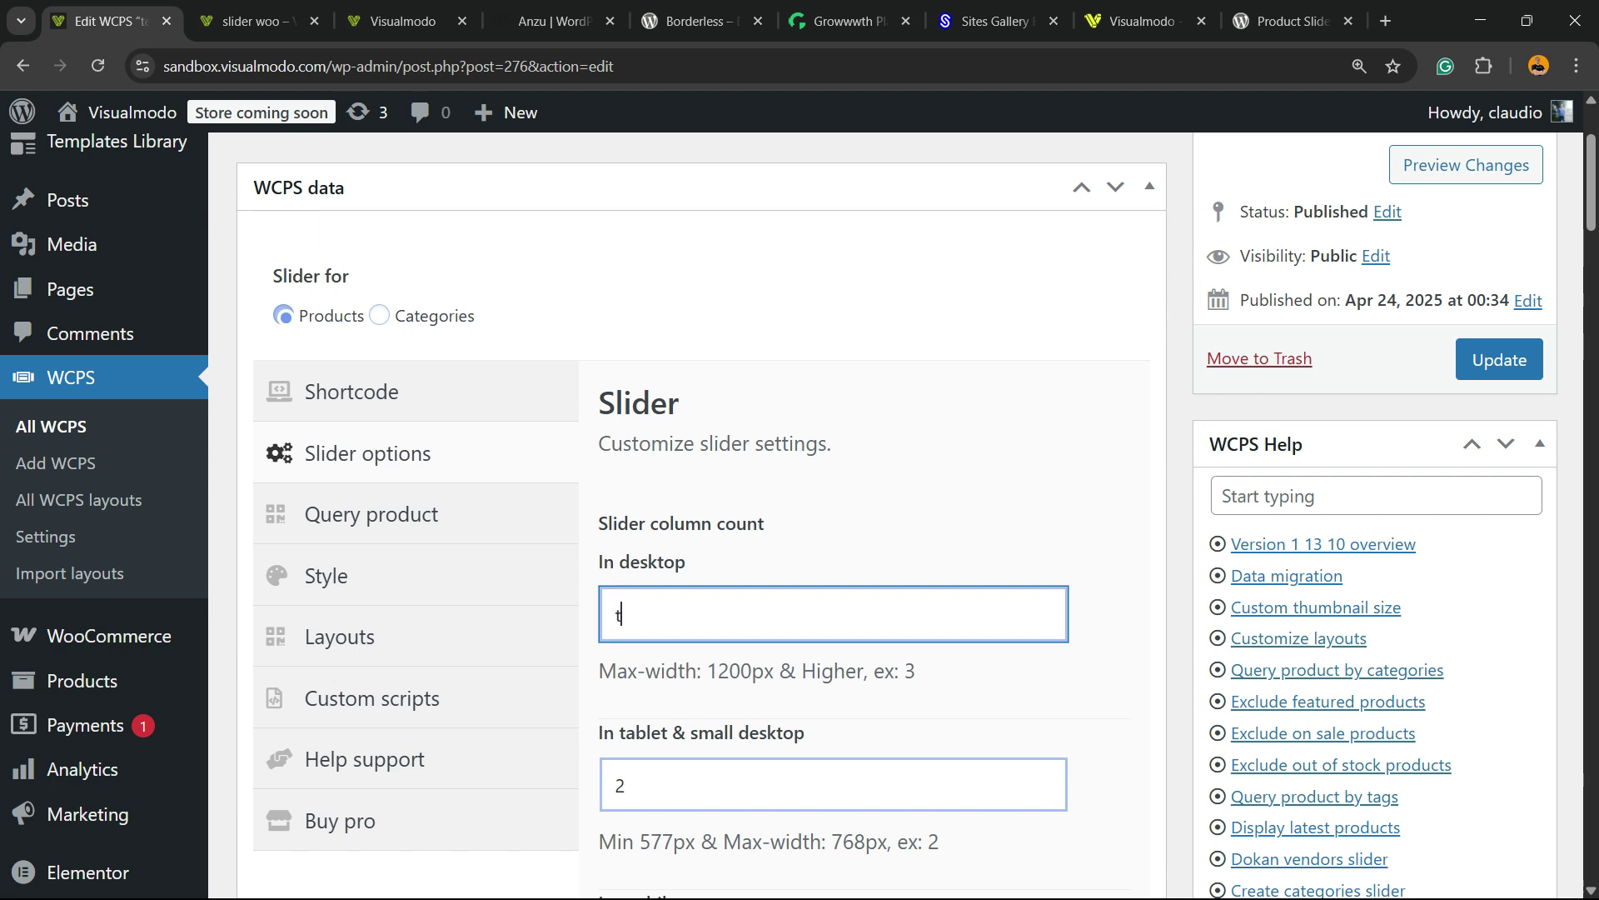
pyautogui.hotkey('ctrl', 'a')
pyautogui.write('4')
pyautogui.scroll(-2, 833, 516)
pyautogui.scroll(2, 833, 516)
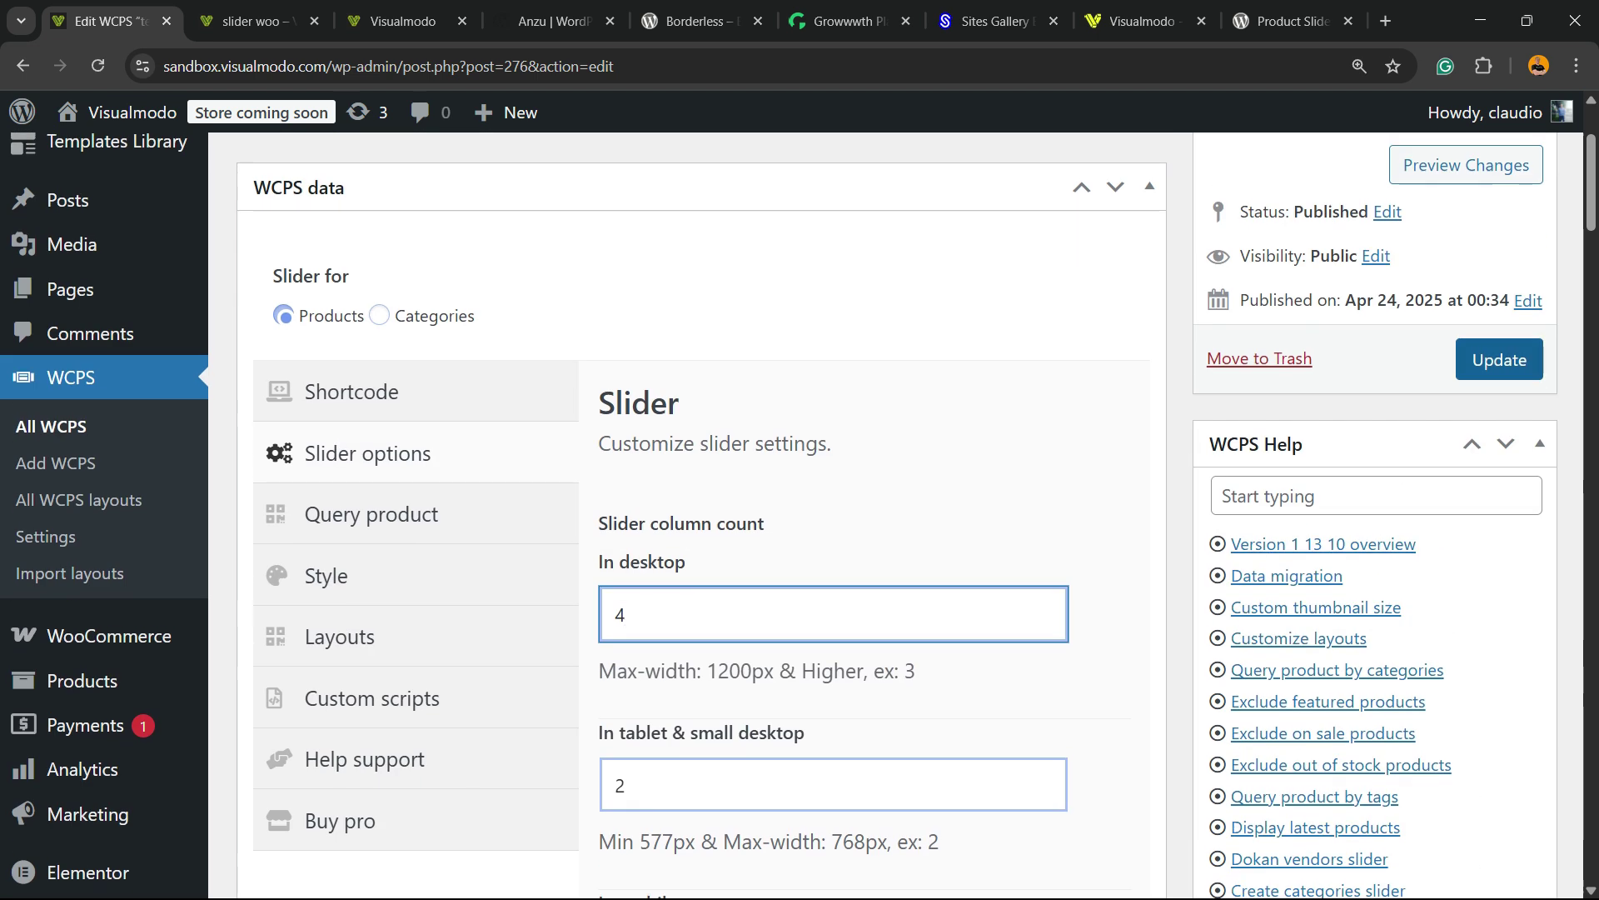
pyautogui.click(1499, 359)
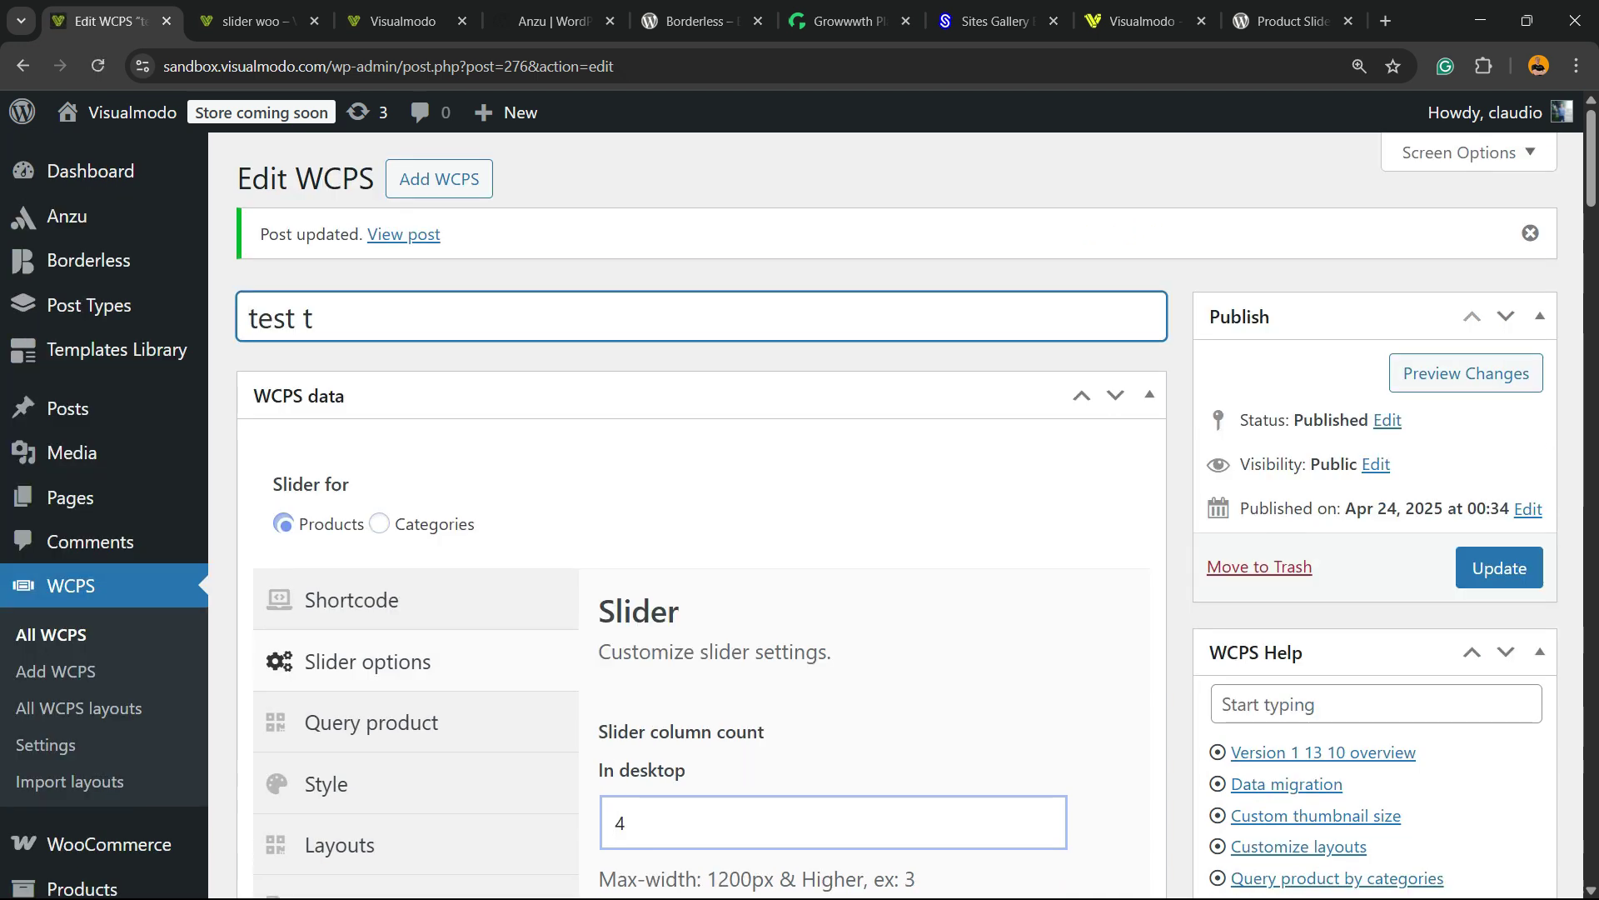
# Reopen the "slider woo" page for editing and view the live page to check the slider's column layout.
pyautogui.click(351, 599)
pyautogui.click(403, 21)
pyautogui.click(256, 21)
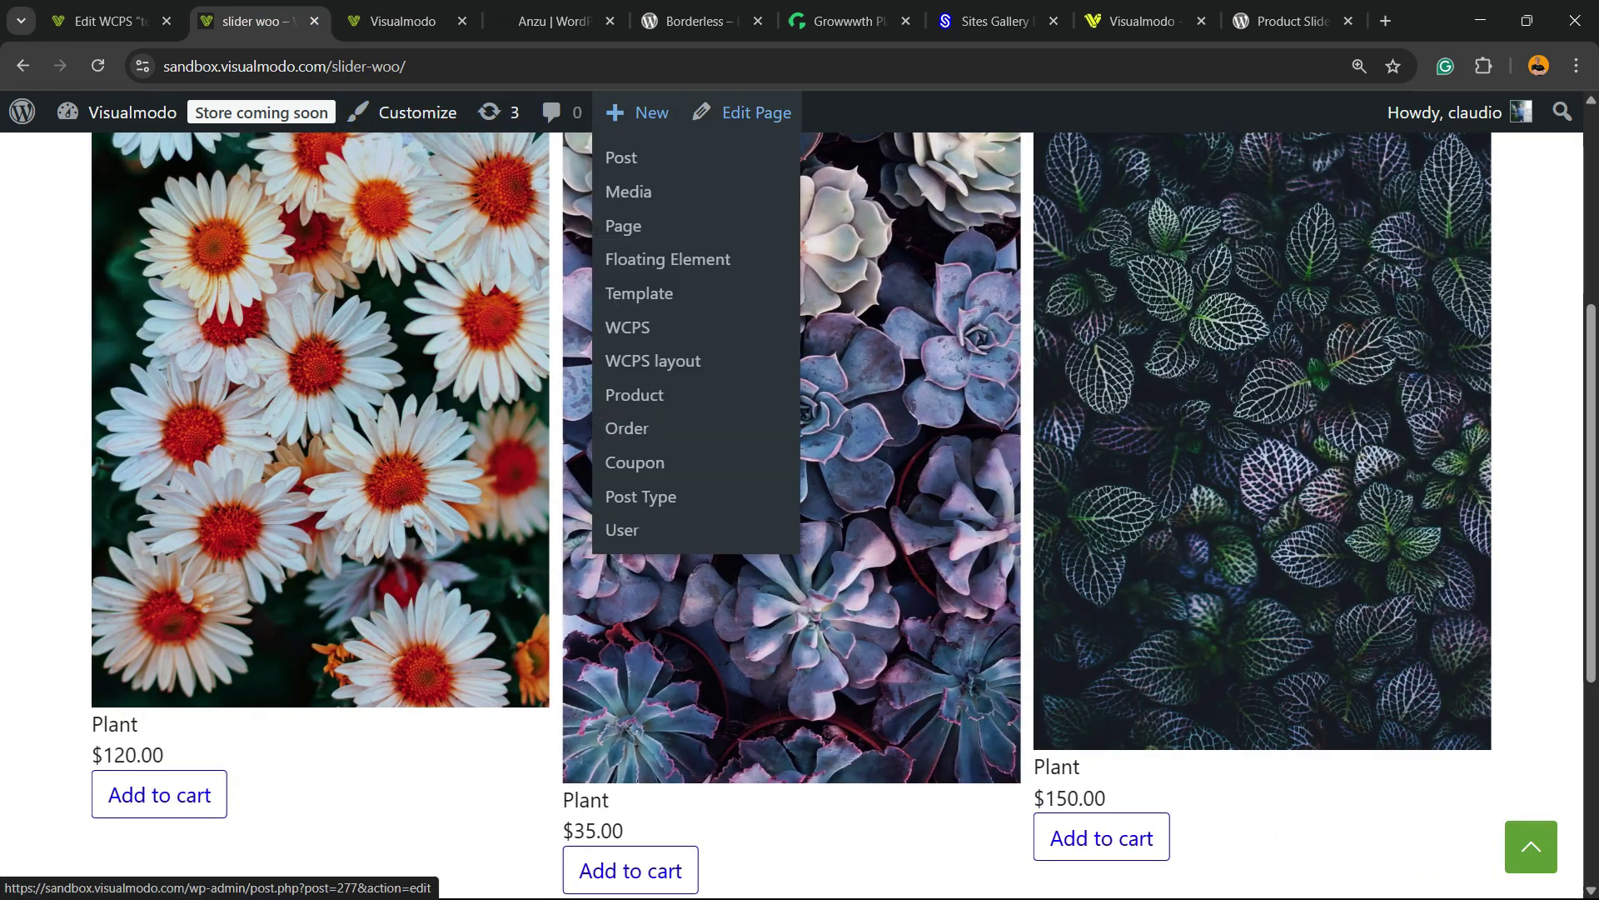
pyautogui.click(742, 113)
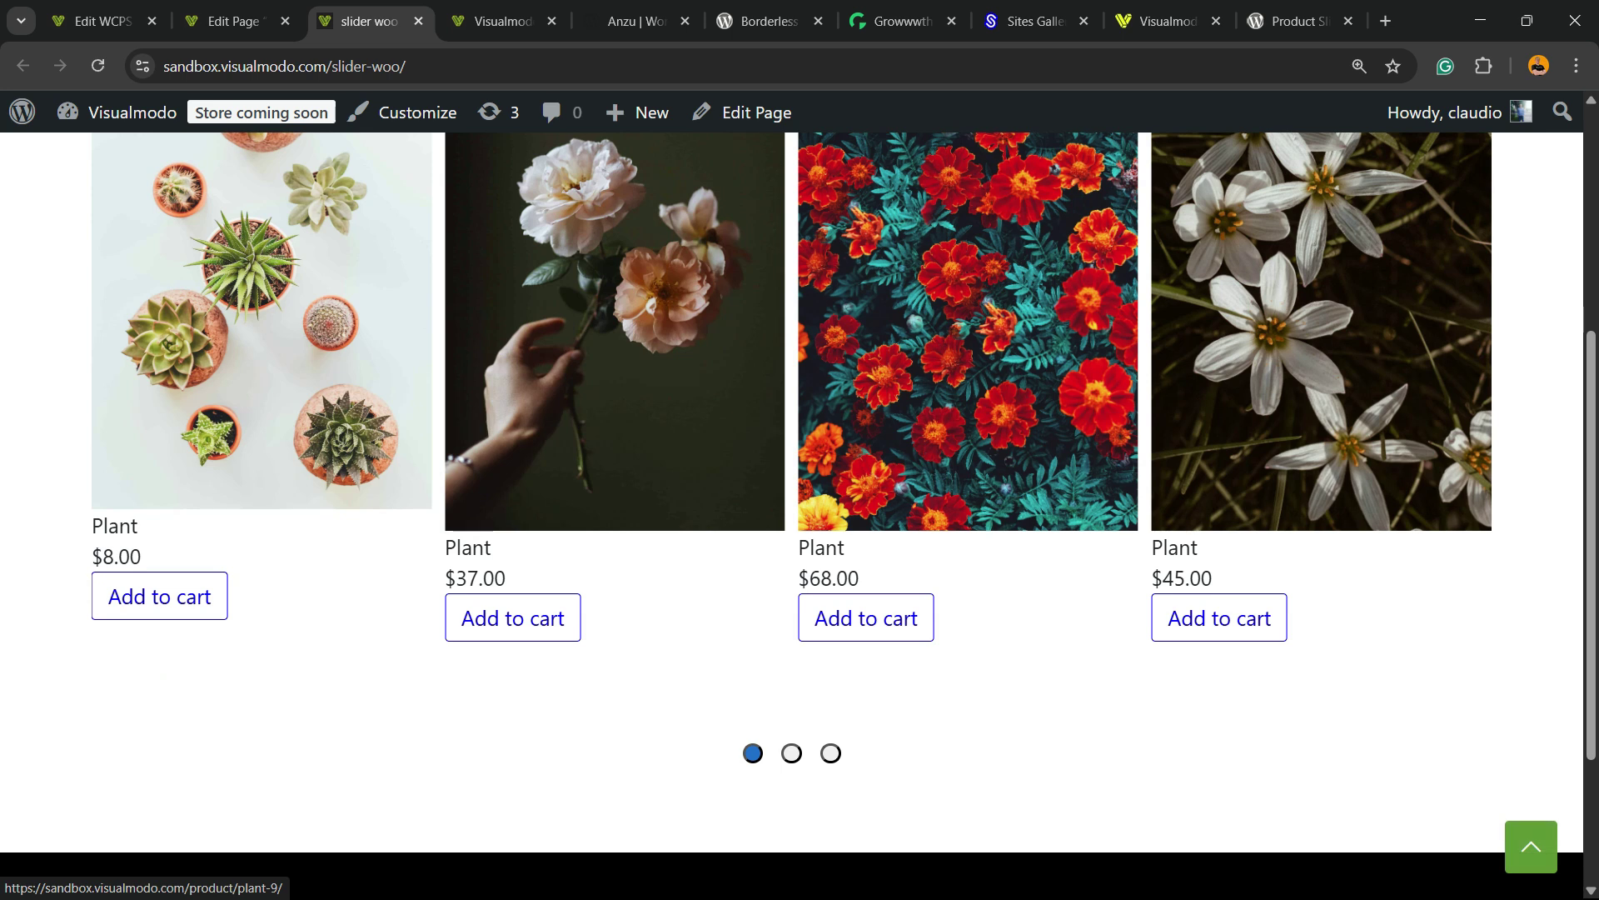
# Return to the "test t" slider options and review the column count, slides to scroll, item gutter and auto play settings.
pyautogui.click(98, 20)
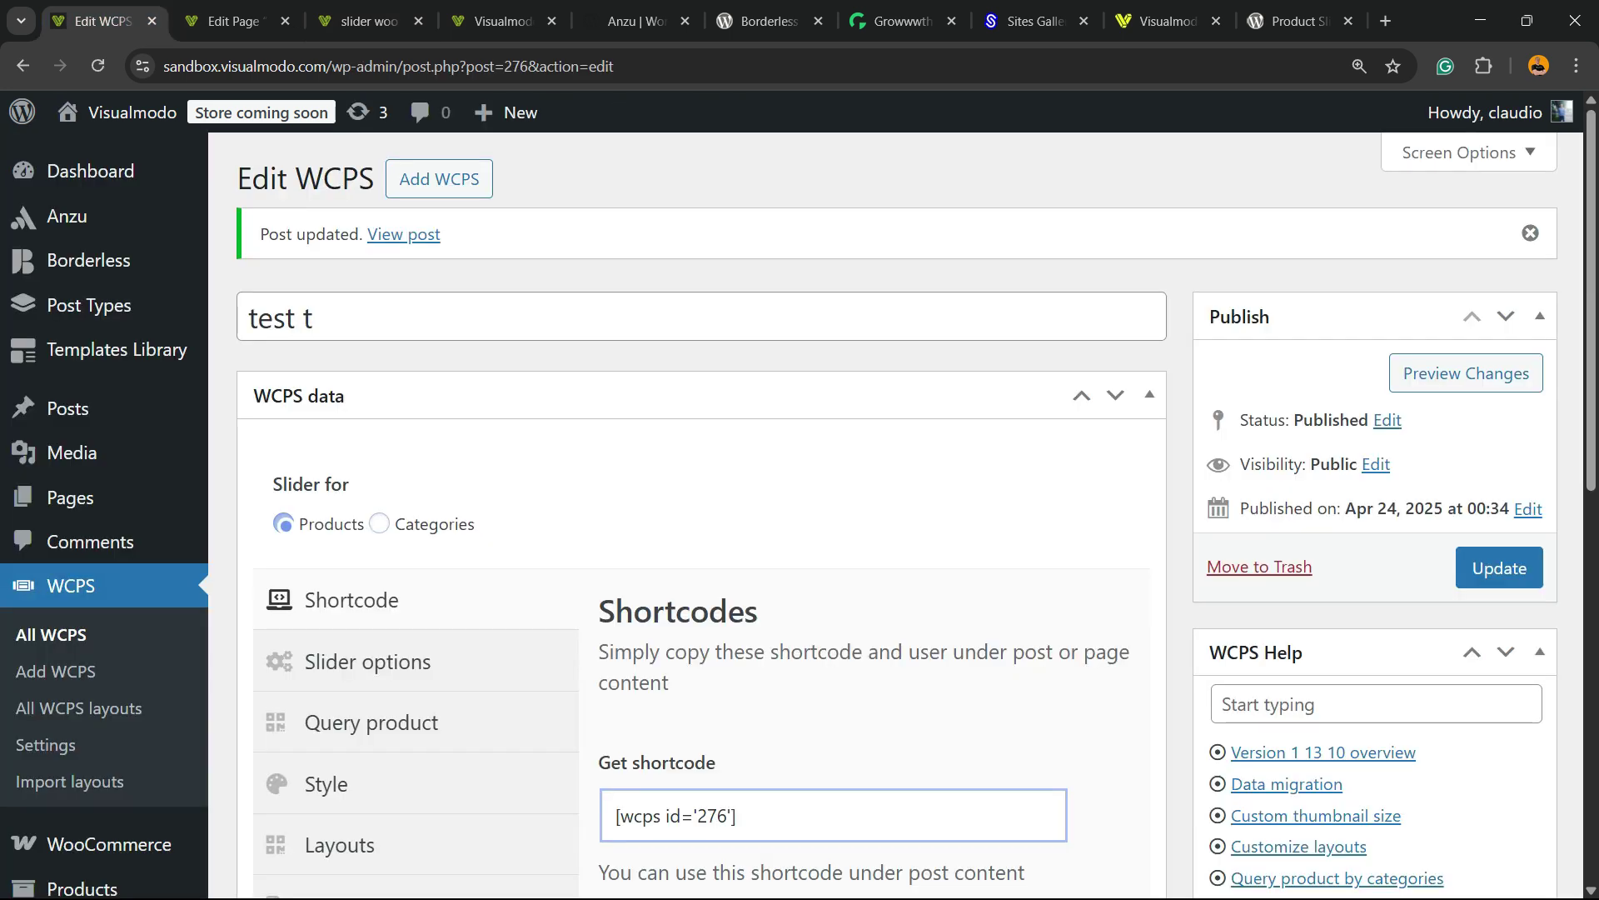
pyautogui.scroll(-3, 700, 500)
pyautogui.scroll(-6, 800, 516)
pyautogui.scroll(4, 800, 516)
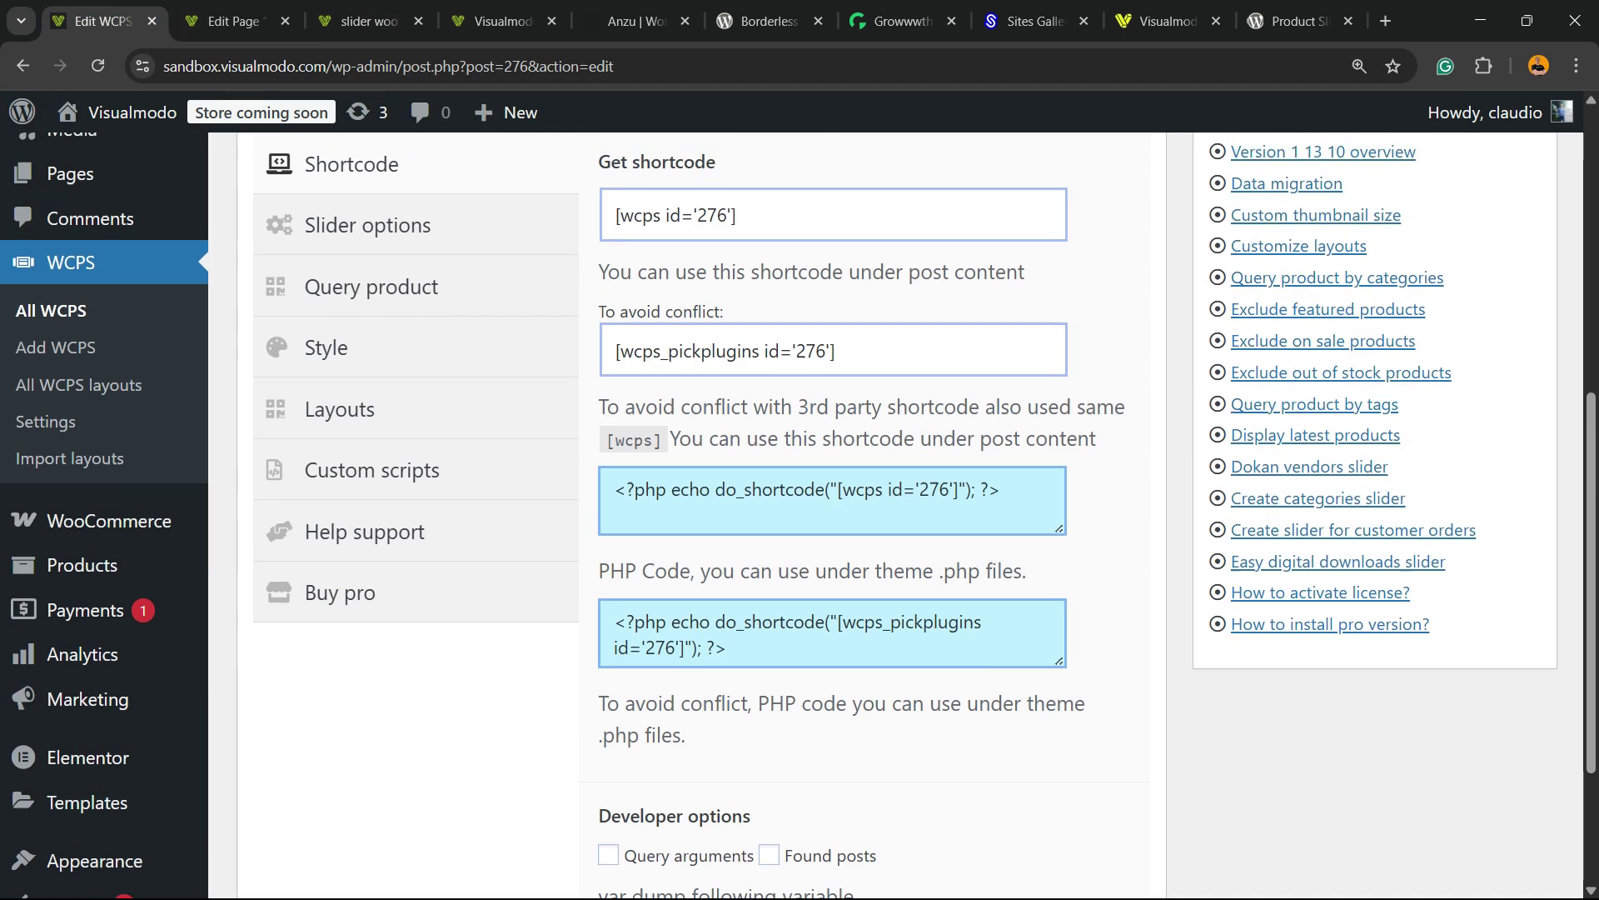
pyautogui.click(366, 251)
pyautogui.scroll(-7, 800, 516)
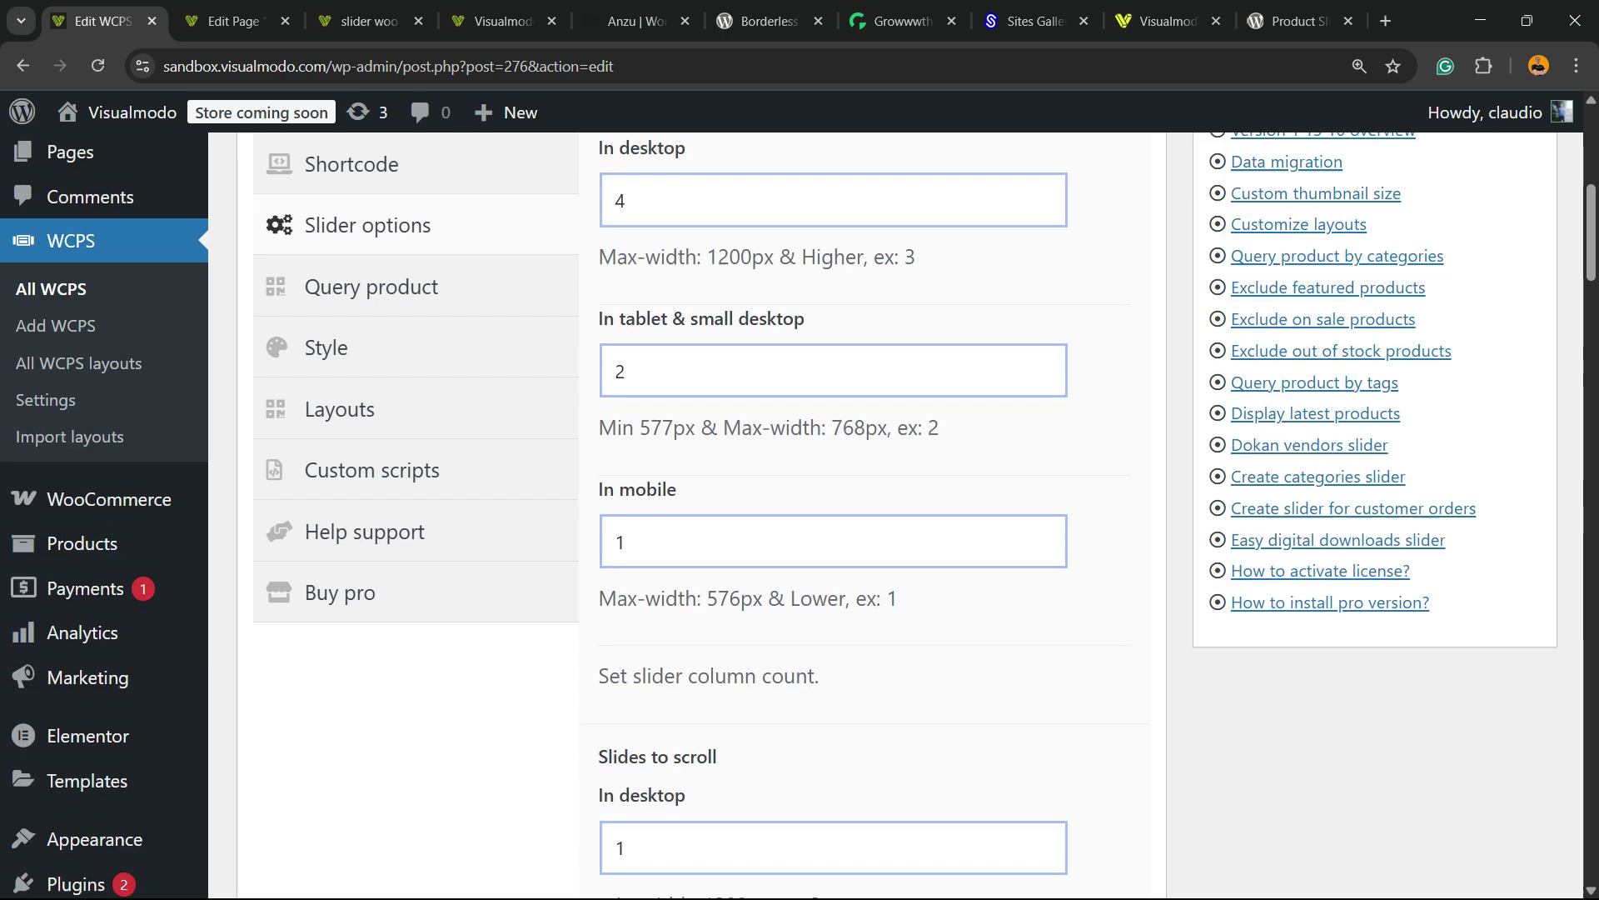
pyautogui.scroll(-2, 800, 517)
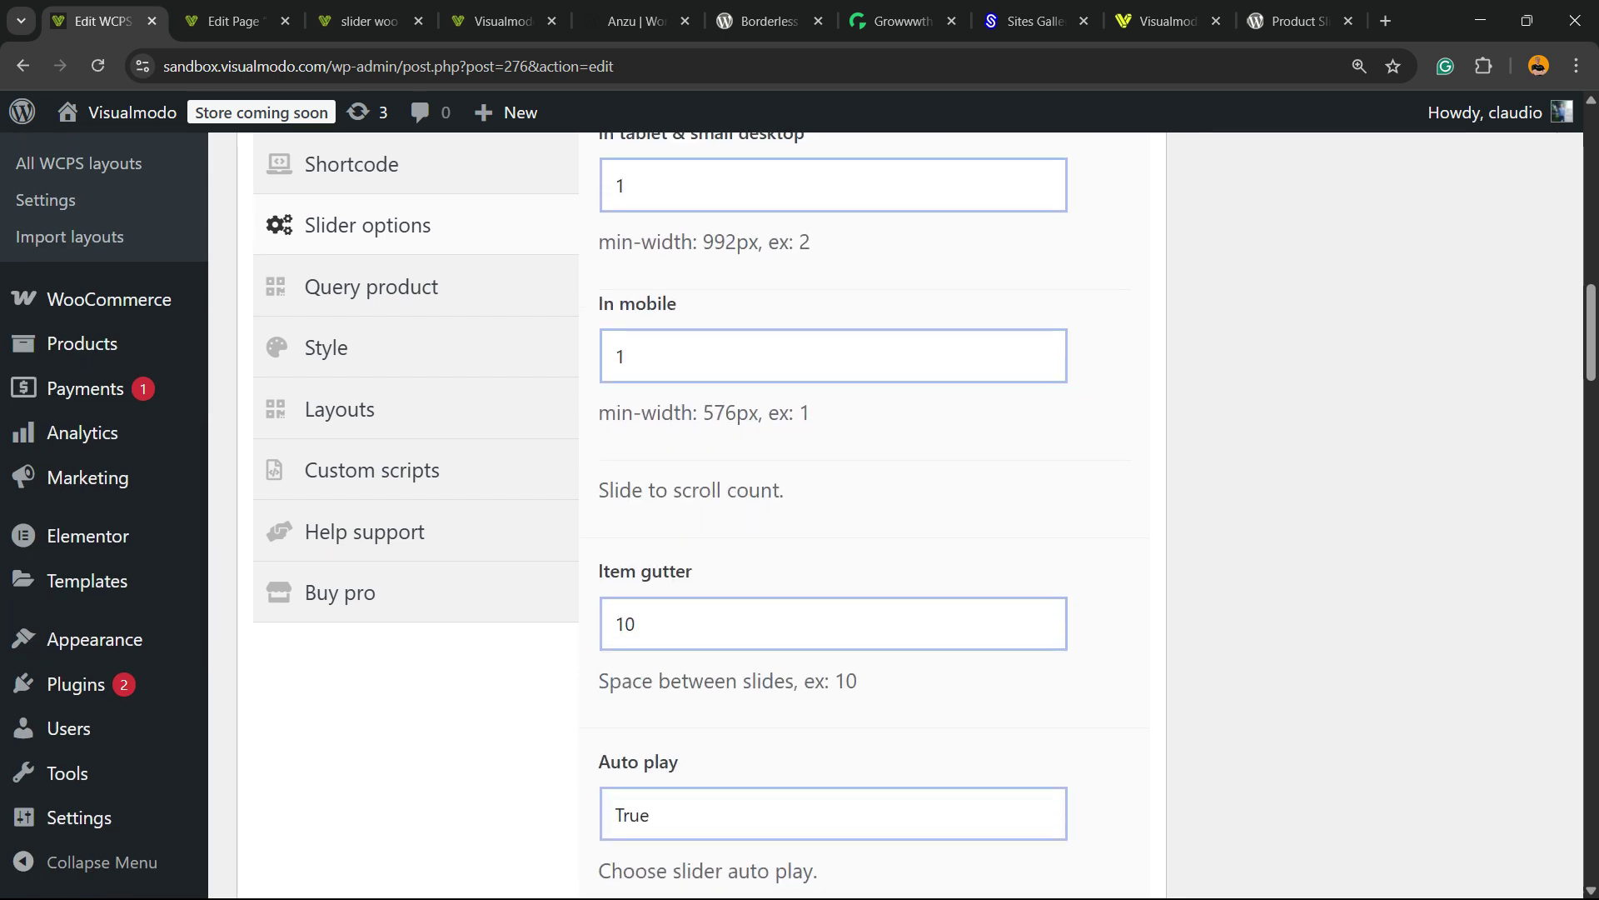
pyautogui.scroll(-2, 800, 516)
pyautogui.click(832, 610)
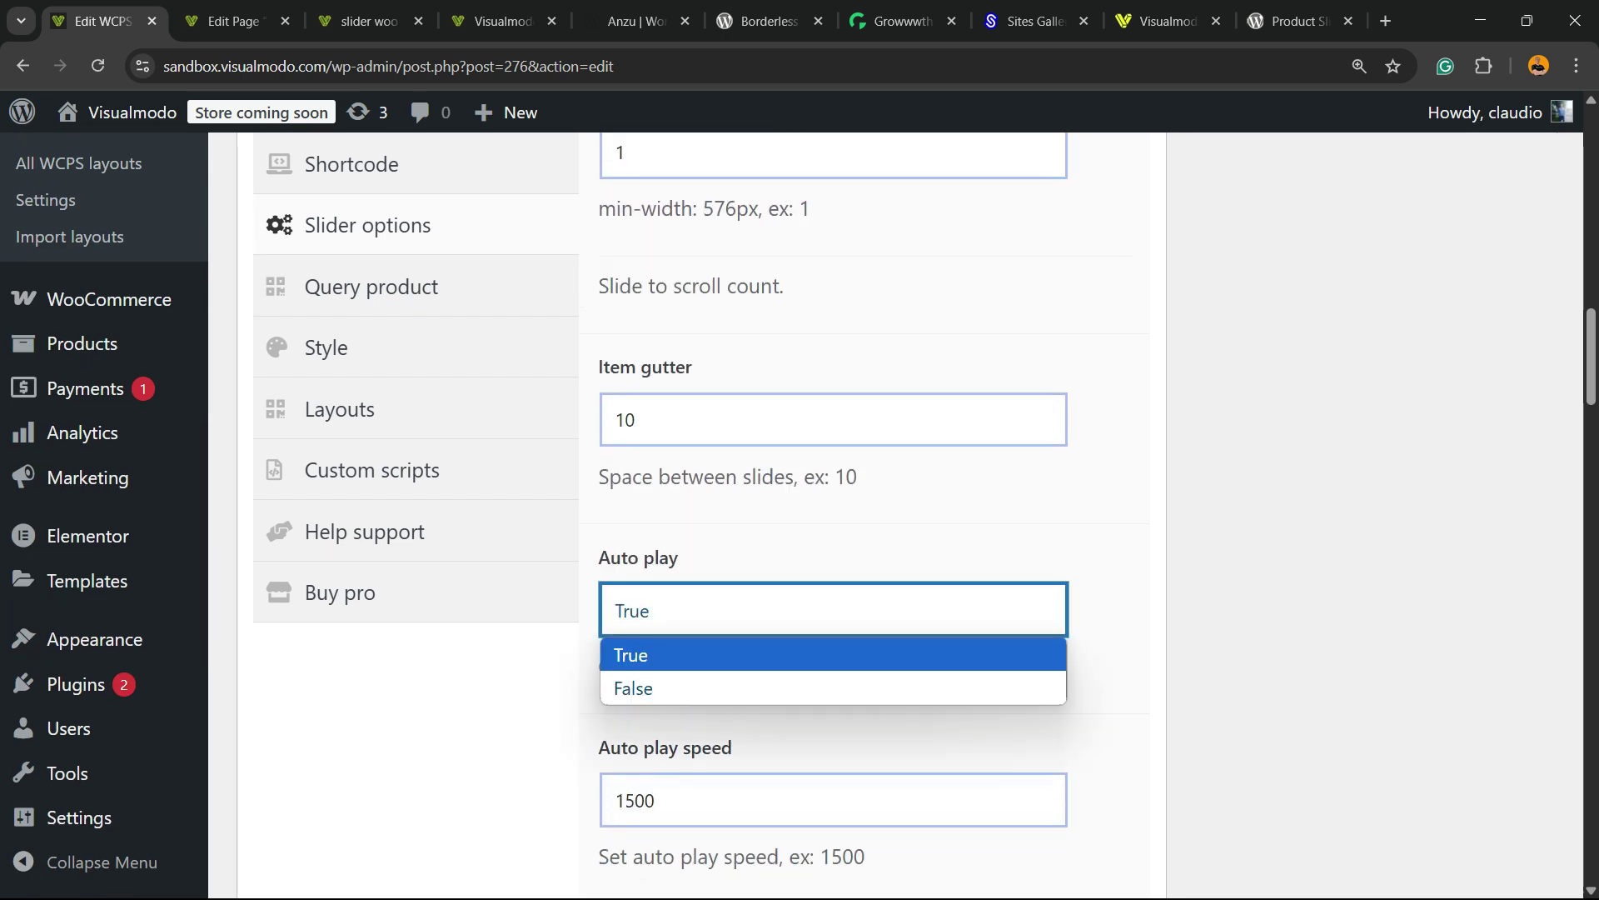
pyautogui.click(832, 610)
pyautogui.click(635, 420)
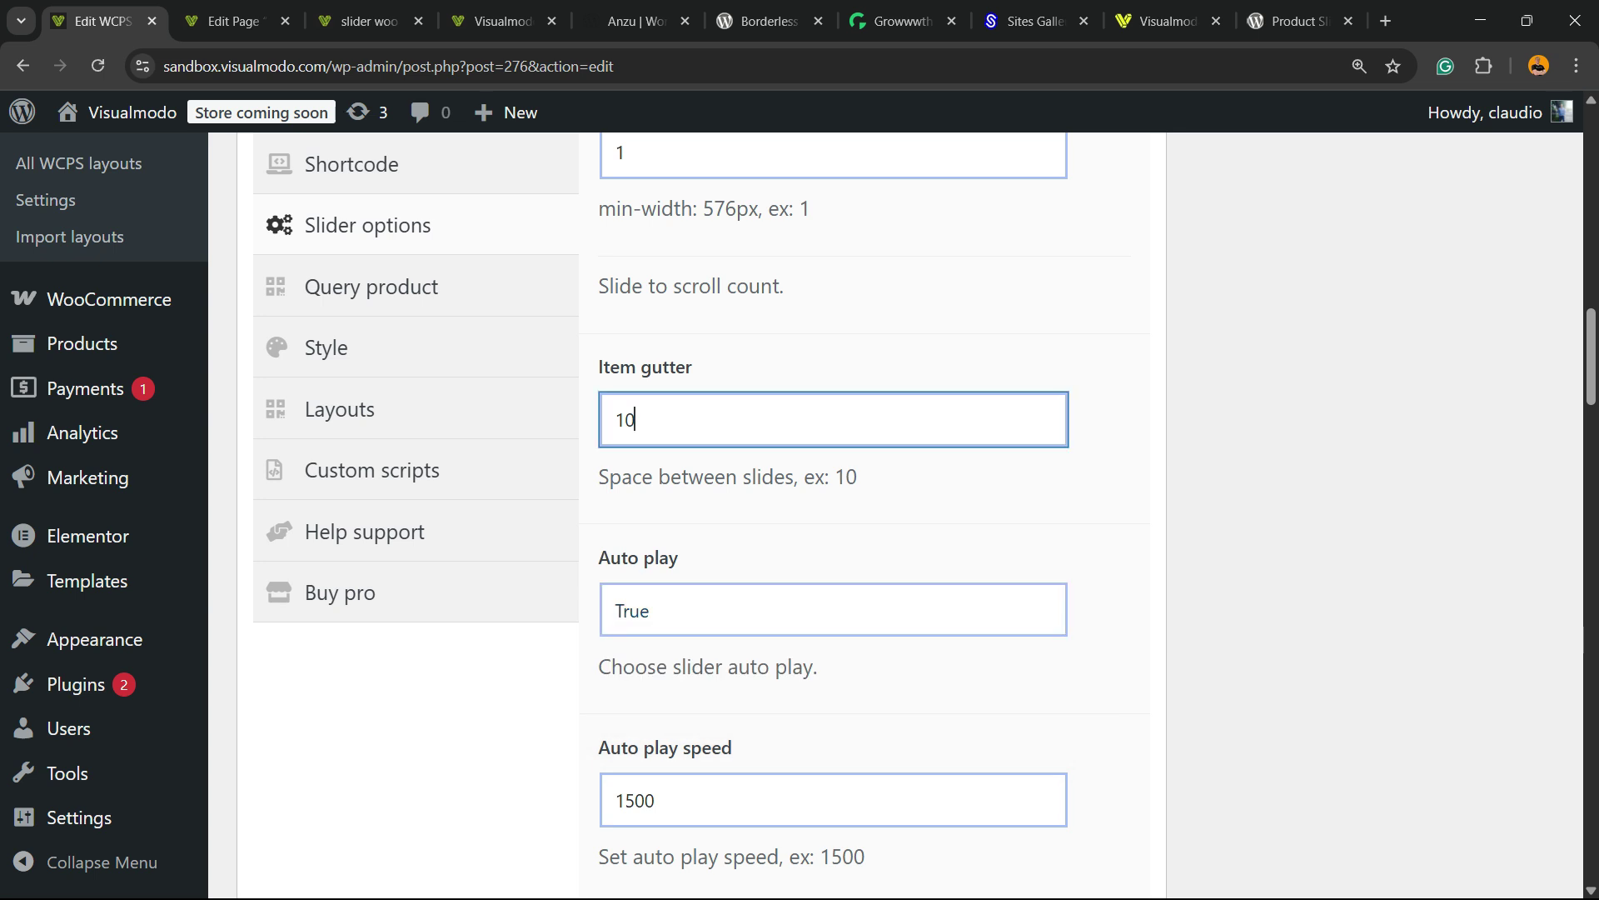
# Review the slider's auto play speed and timeout settings and the choices for slider loop and slider center.
pyautogui.scroll(-2, 799, 517)
pyautogui.scroll(2, 800, 516)
pyautogui.scroll(-2, 833, 516)
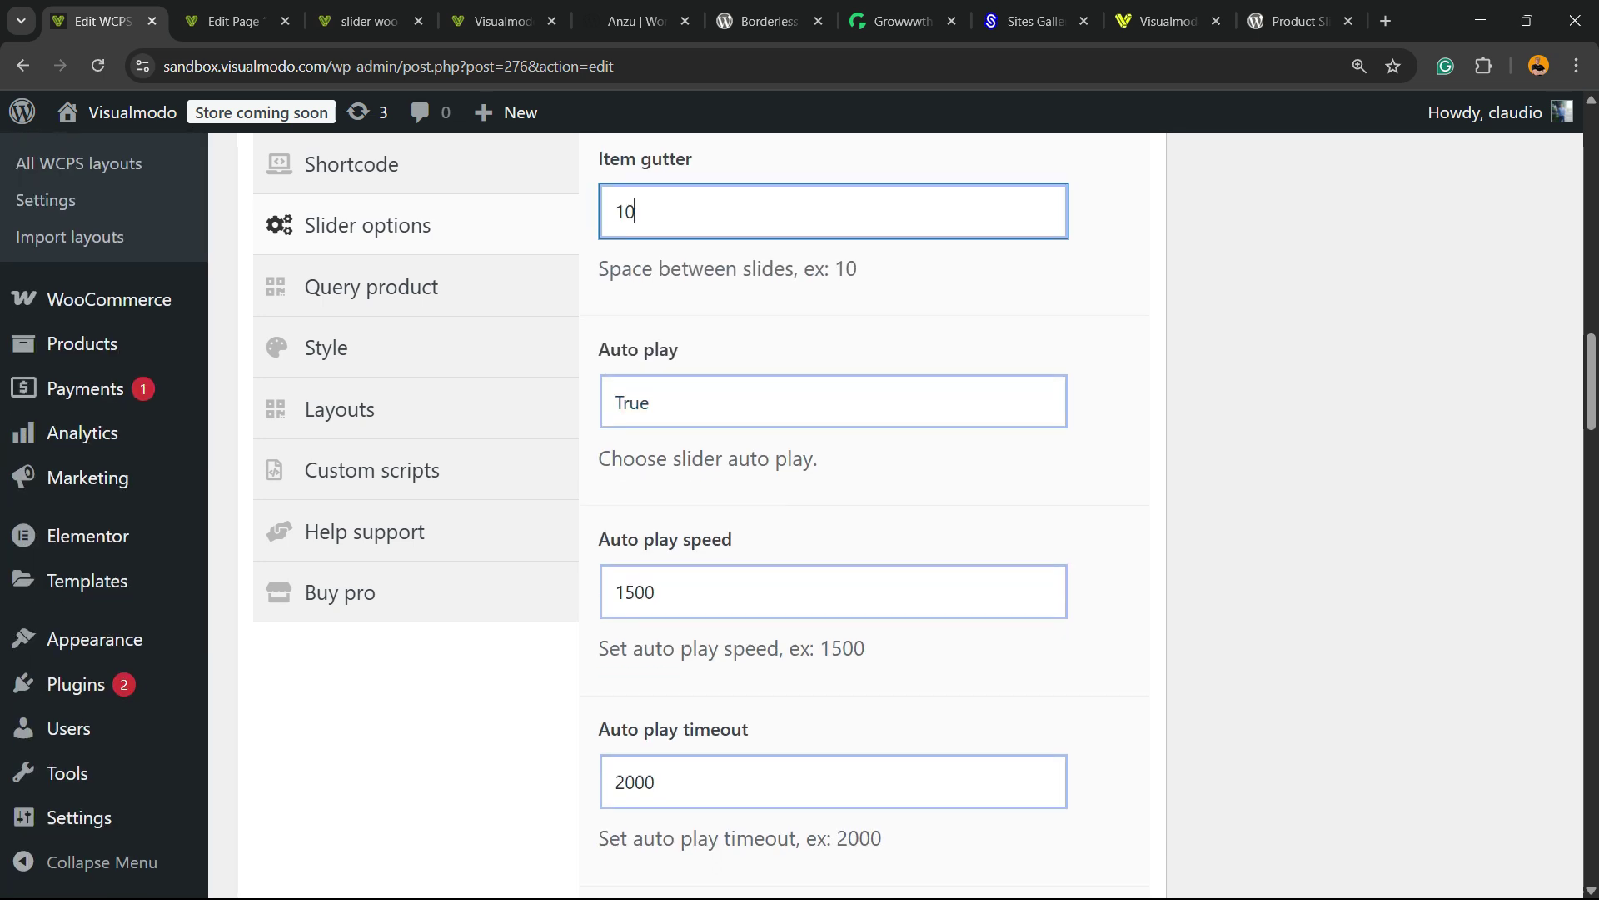
pyautogui.scroll(-2, 833, 517)
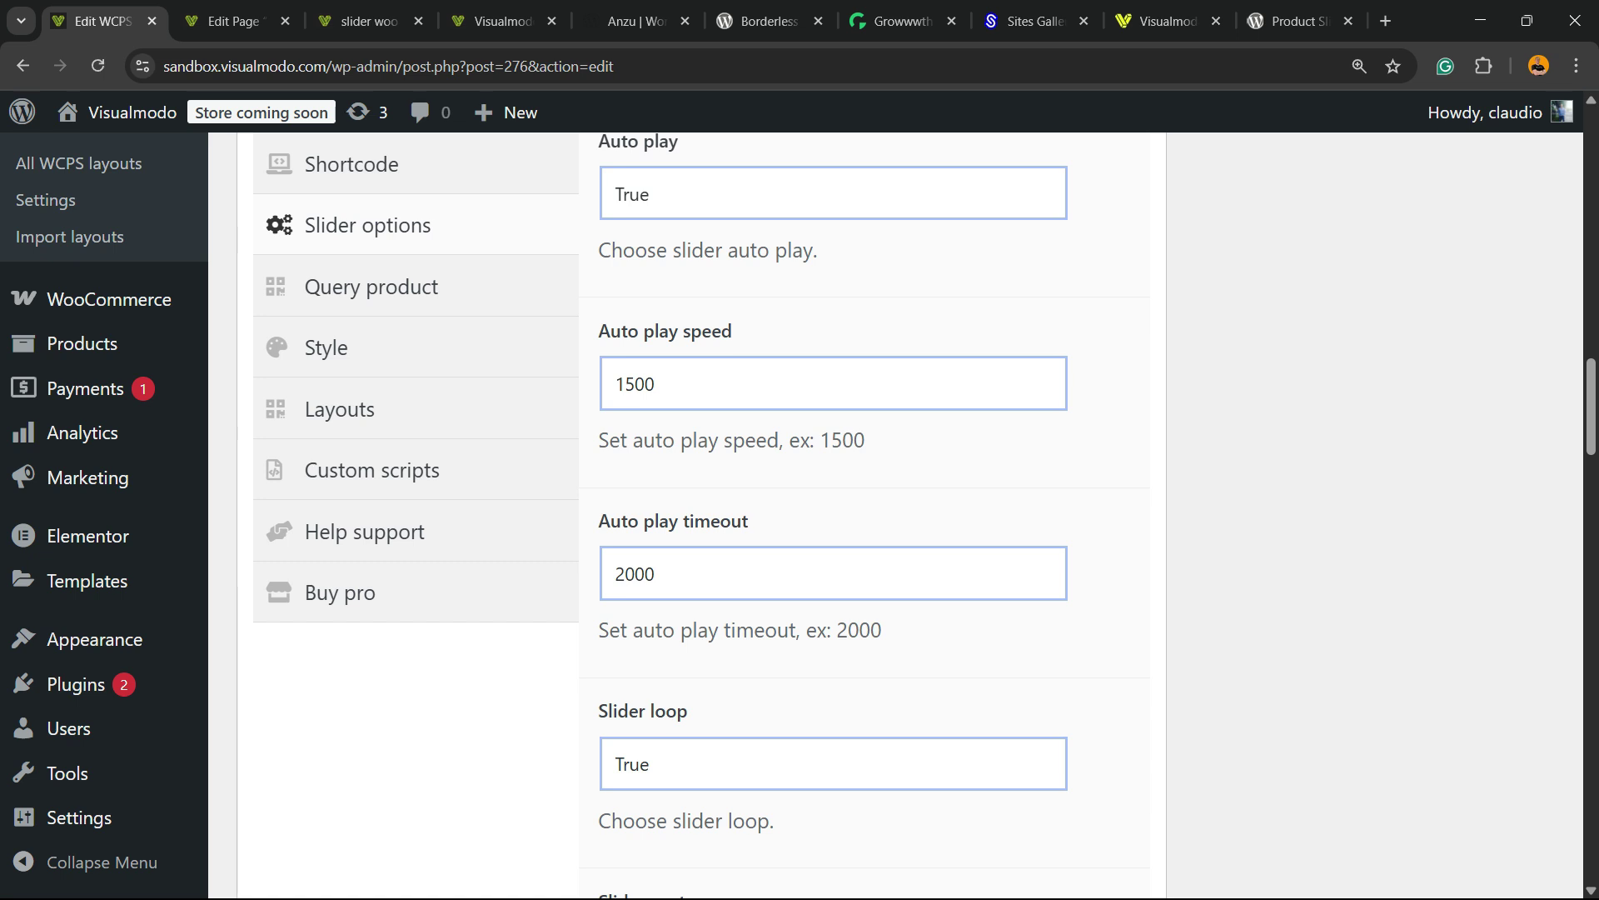
pyautogui.scroll(-2, 833, 517)
pyautogui.click(833, 552)
pyautogui.click(833, 551)
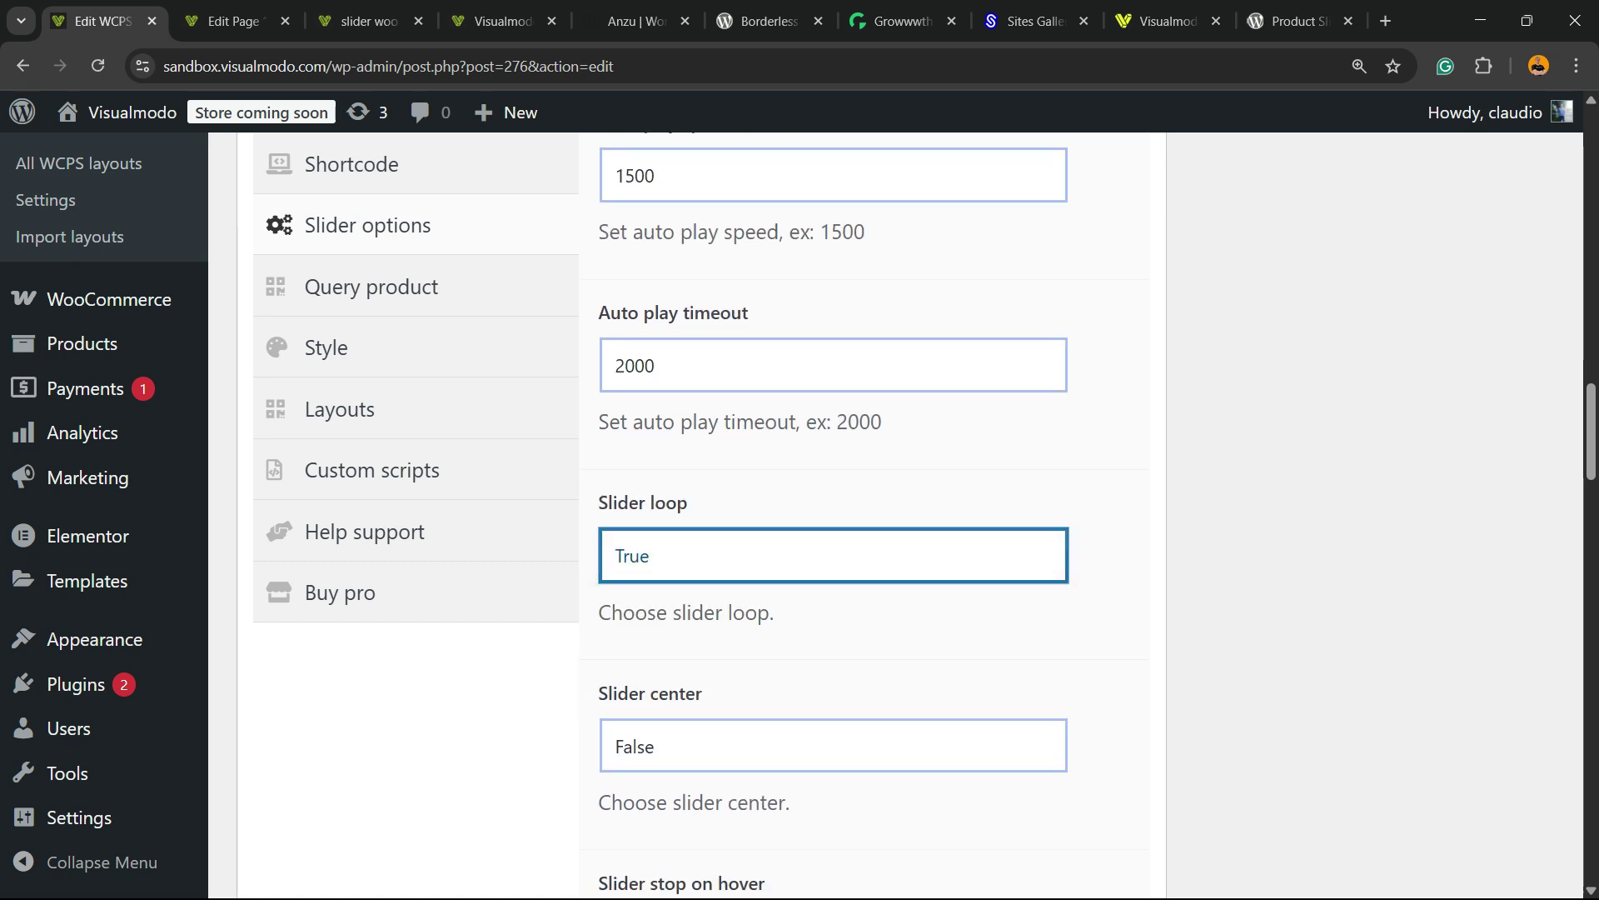
pyautogui.scroll(-2, 833, 542)
pyautogui.click(833, 538)
pyautogui.click(833, 522)
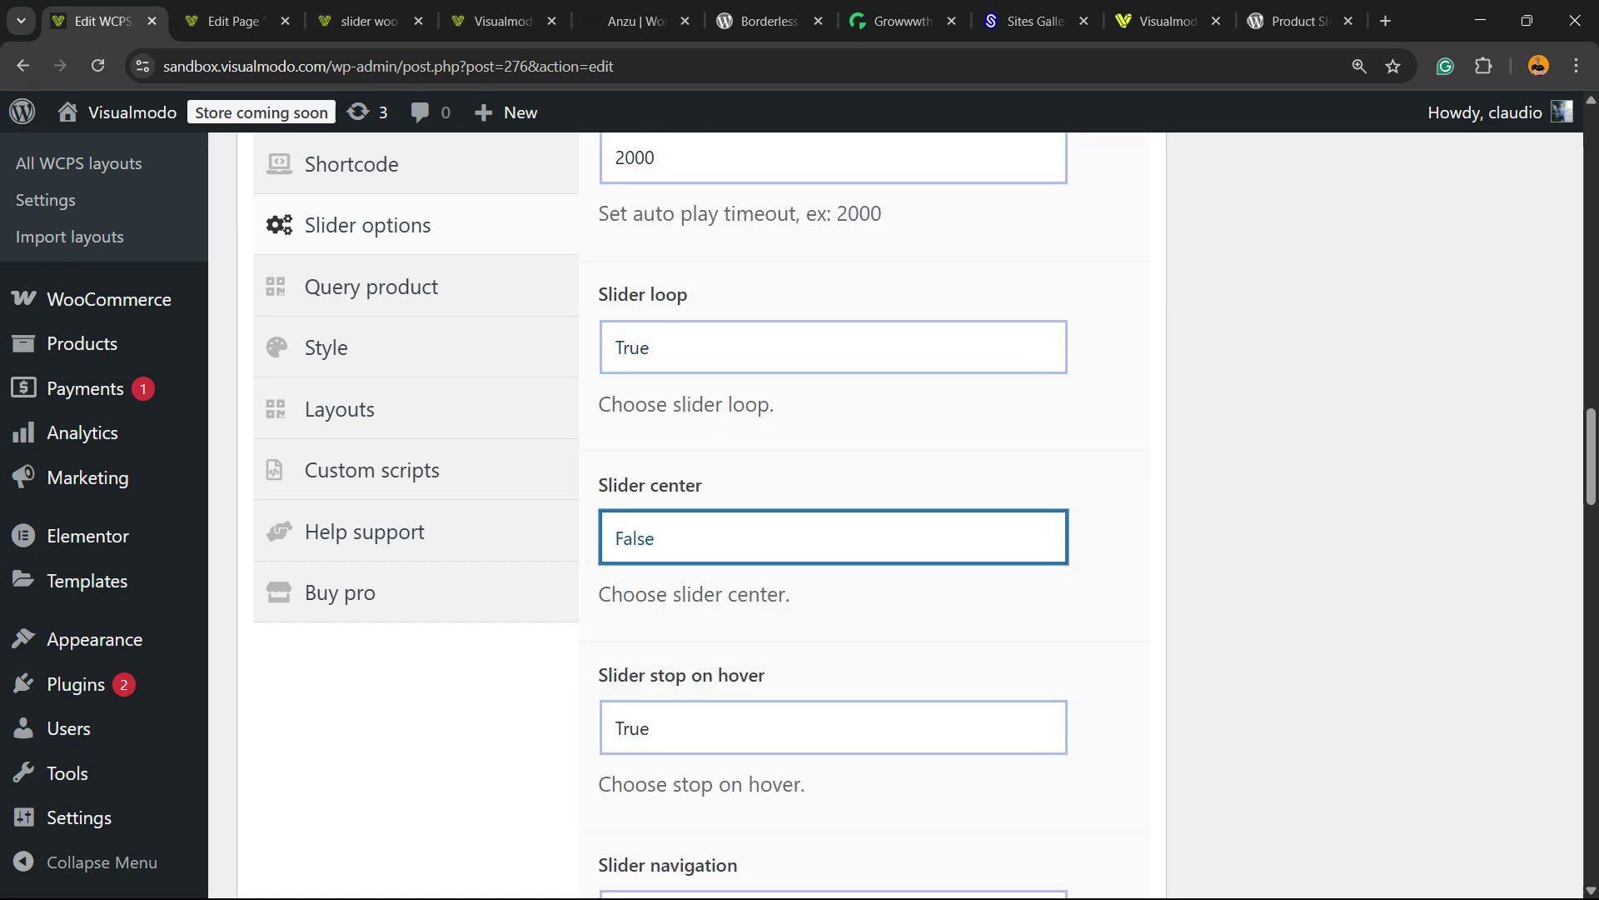
# Review the slider's stop on hover, navigation and navigation slide speed settings, and the choices for slider navigation position.
pyautogui.scroll(-4, 833, 521)
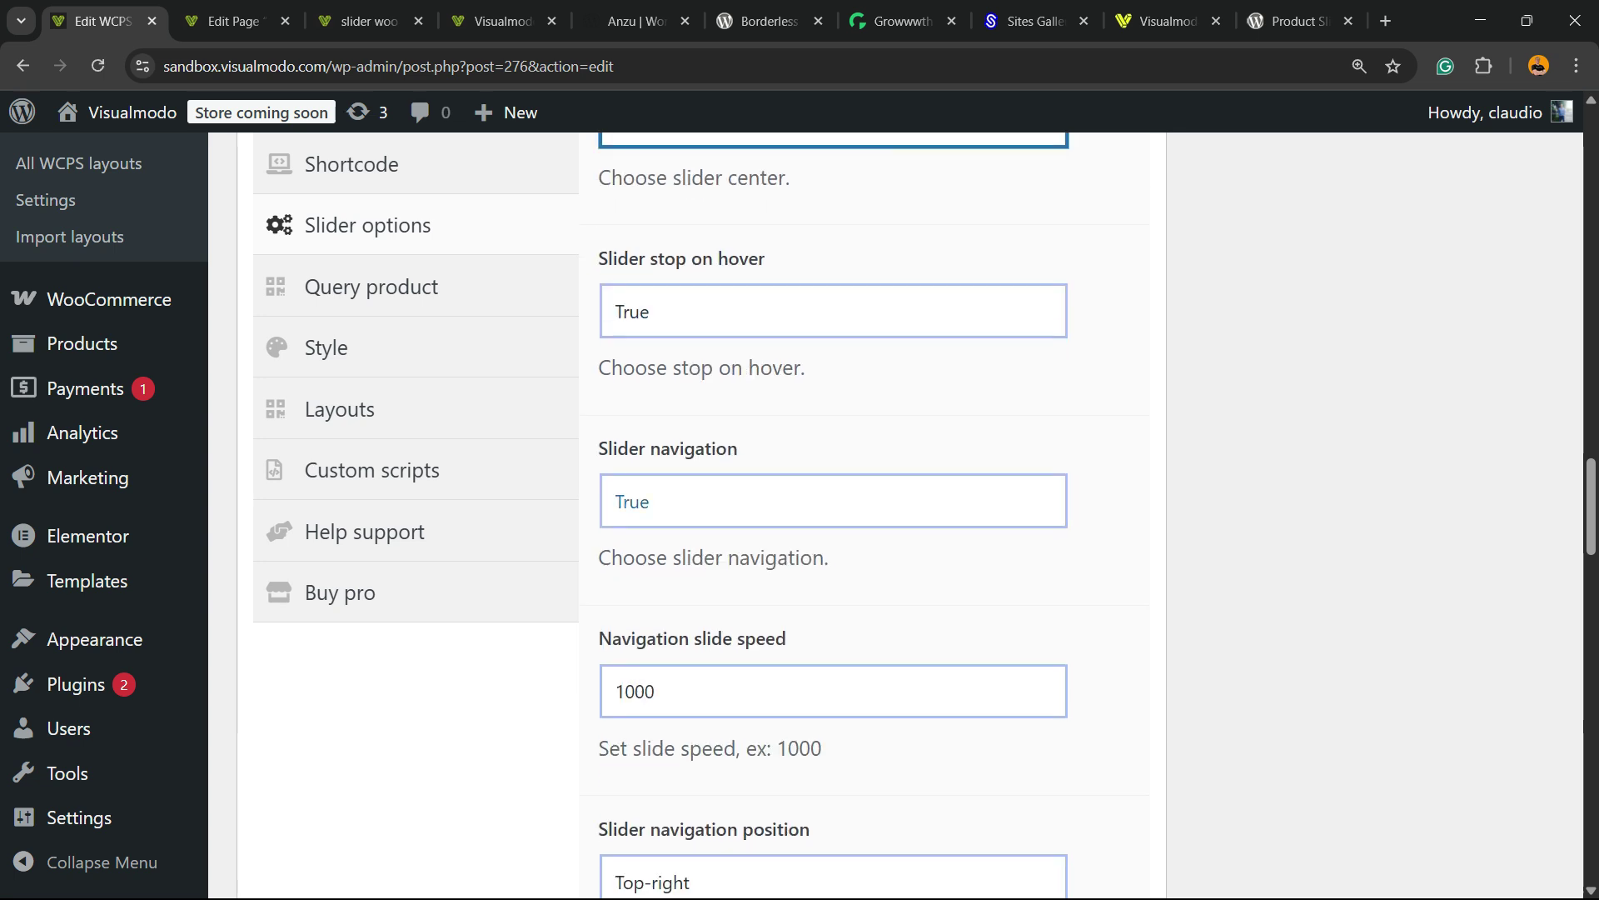
pyautogui.scroll(-2, 833, 516)
pyautogui.scroll(-2, 833, 516)
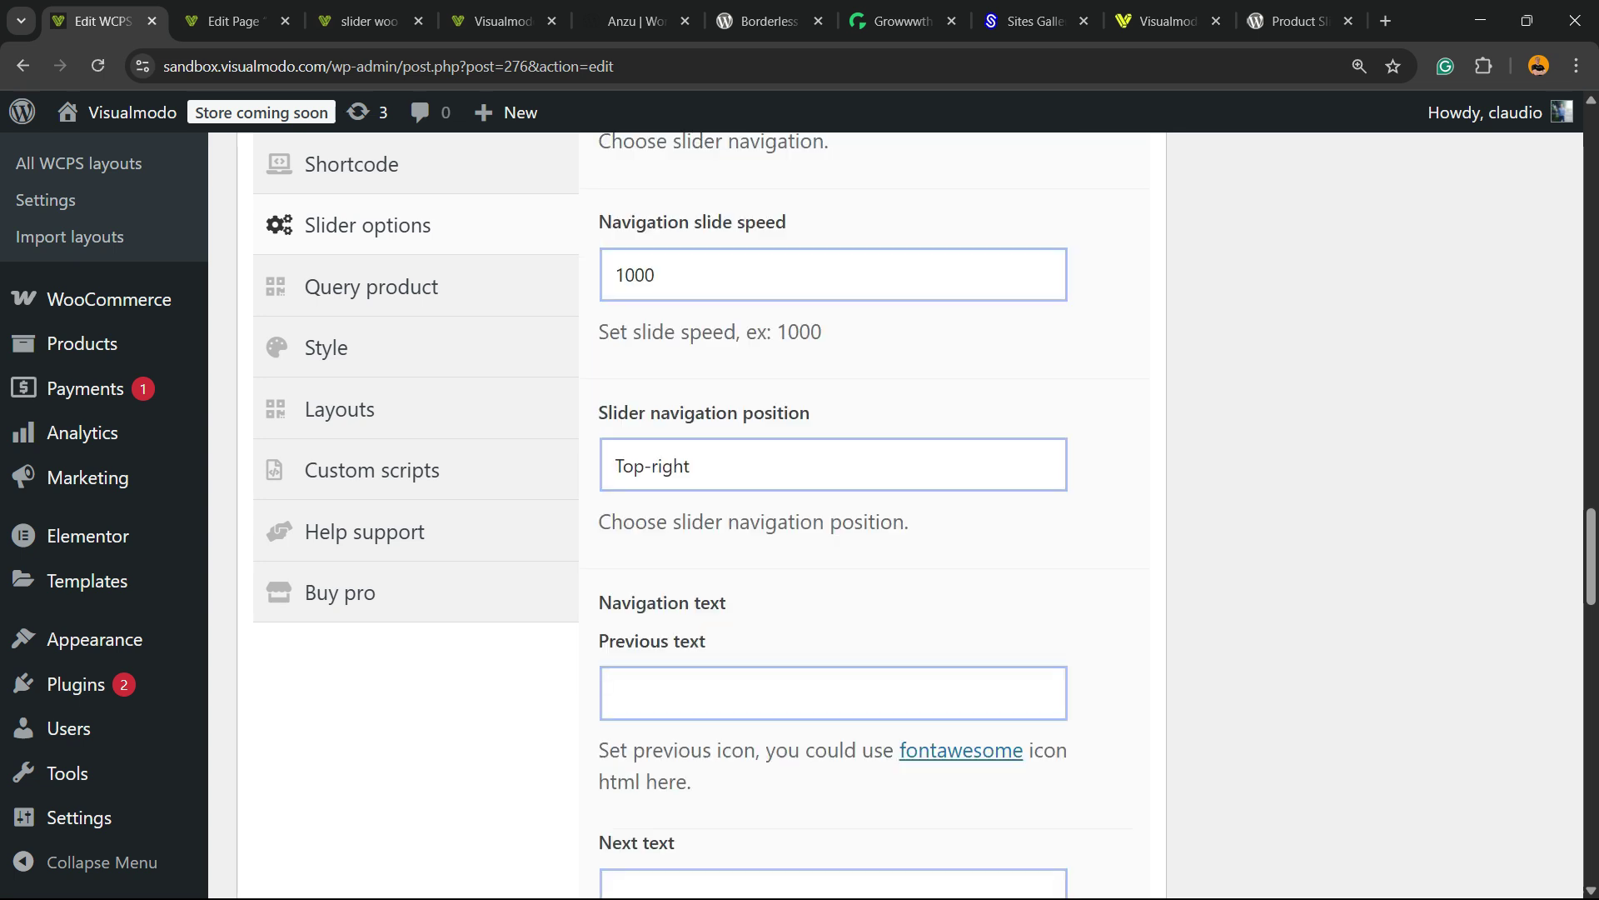
pyautogui.click(833, 465)
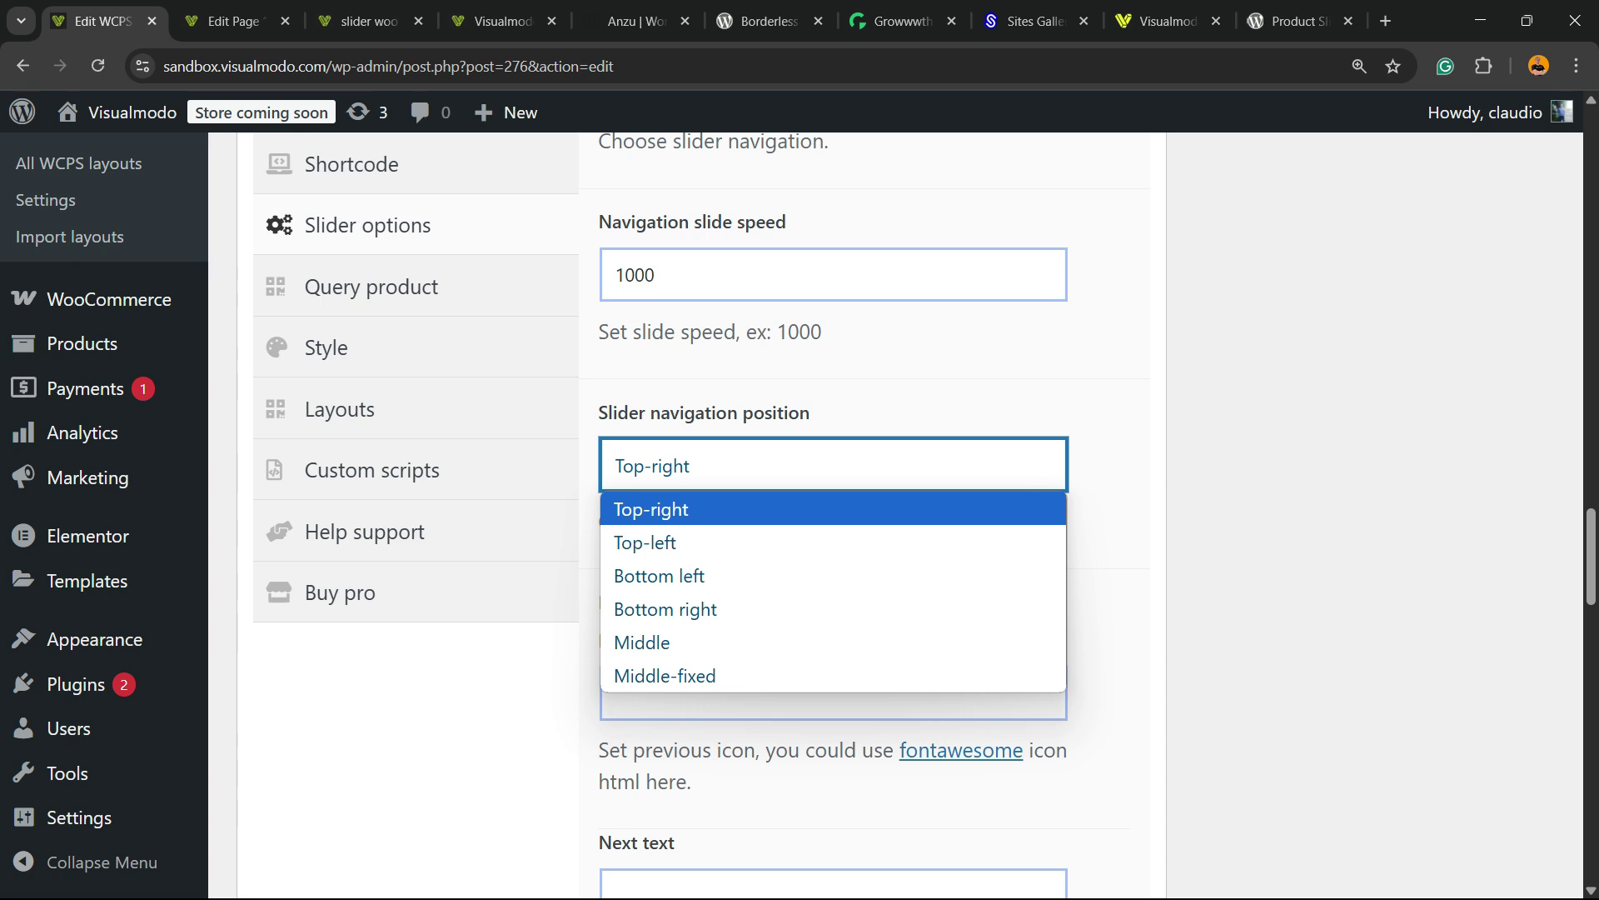
pyautogui.press('Escape')
pyautogui.scroll(-2, 833, 517)
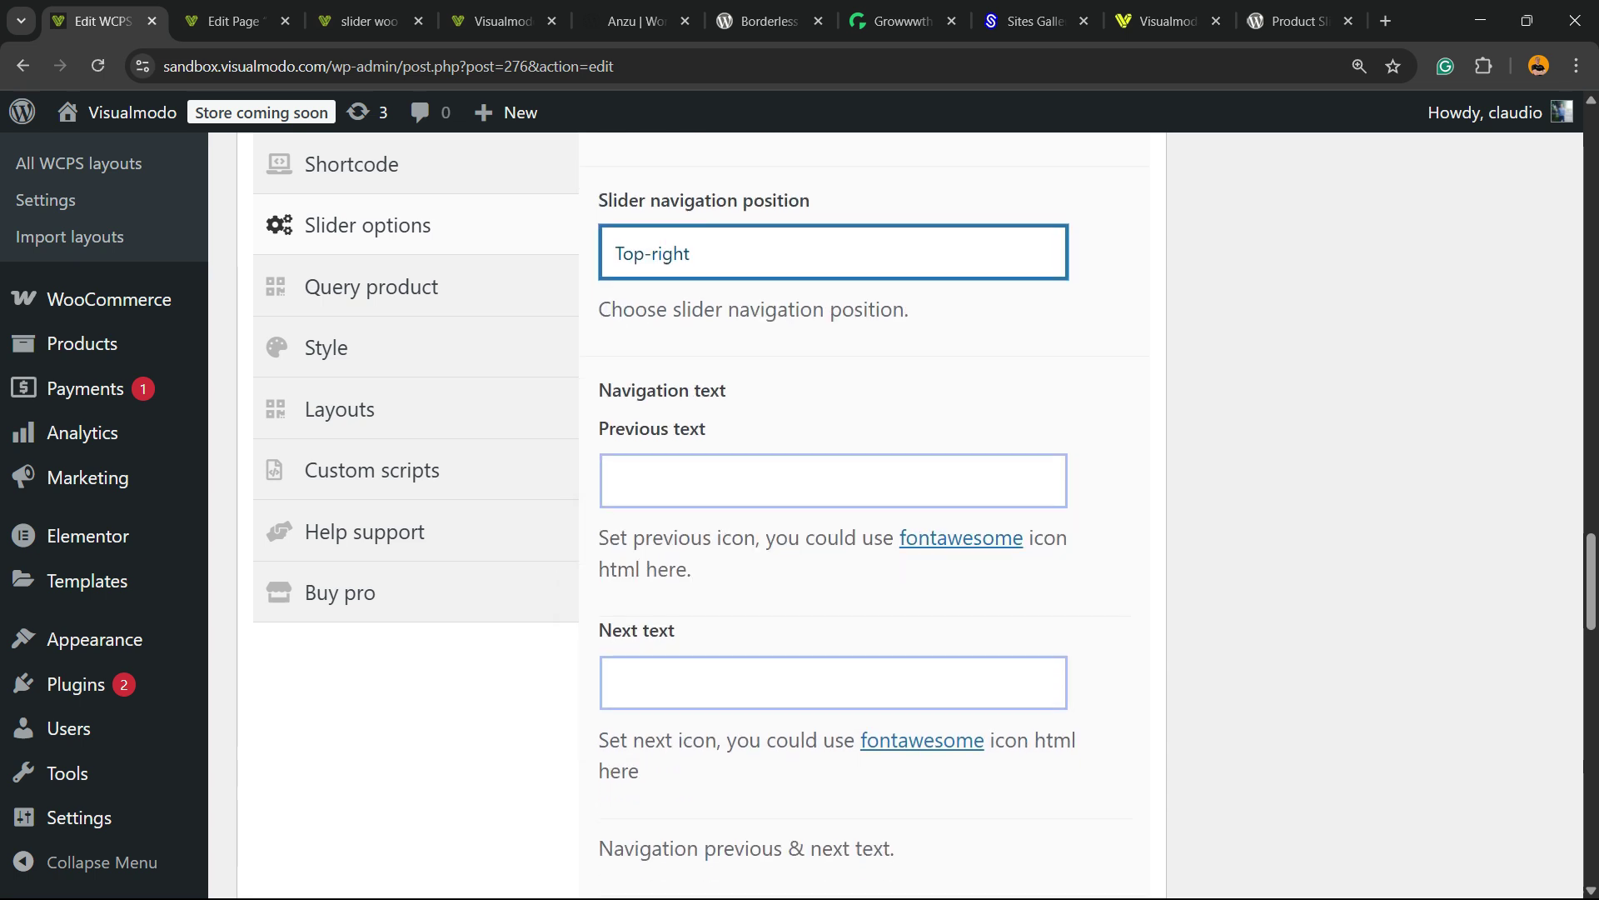
# Review the previous and next navigation text, the navigation style and the navigation background and text colors.
pyautogui.scroll(-4, 833, 517)
pyautogui.doubleClick(627, 570)
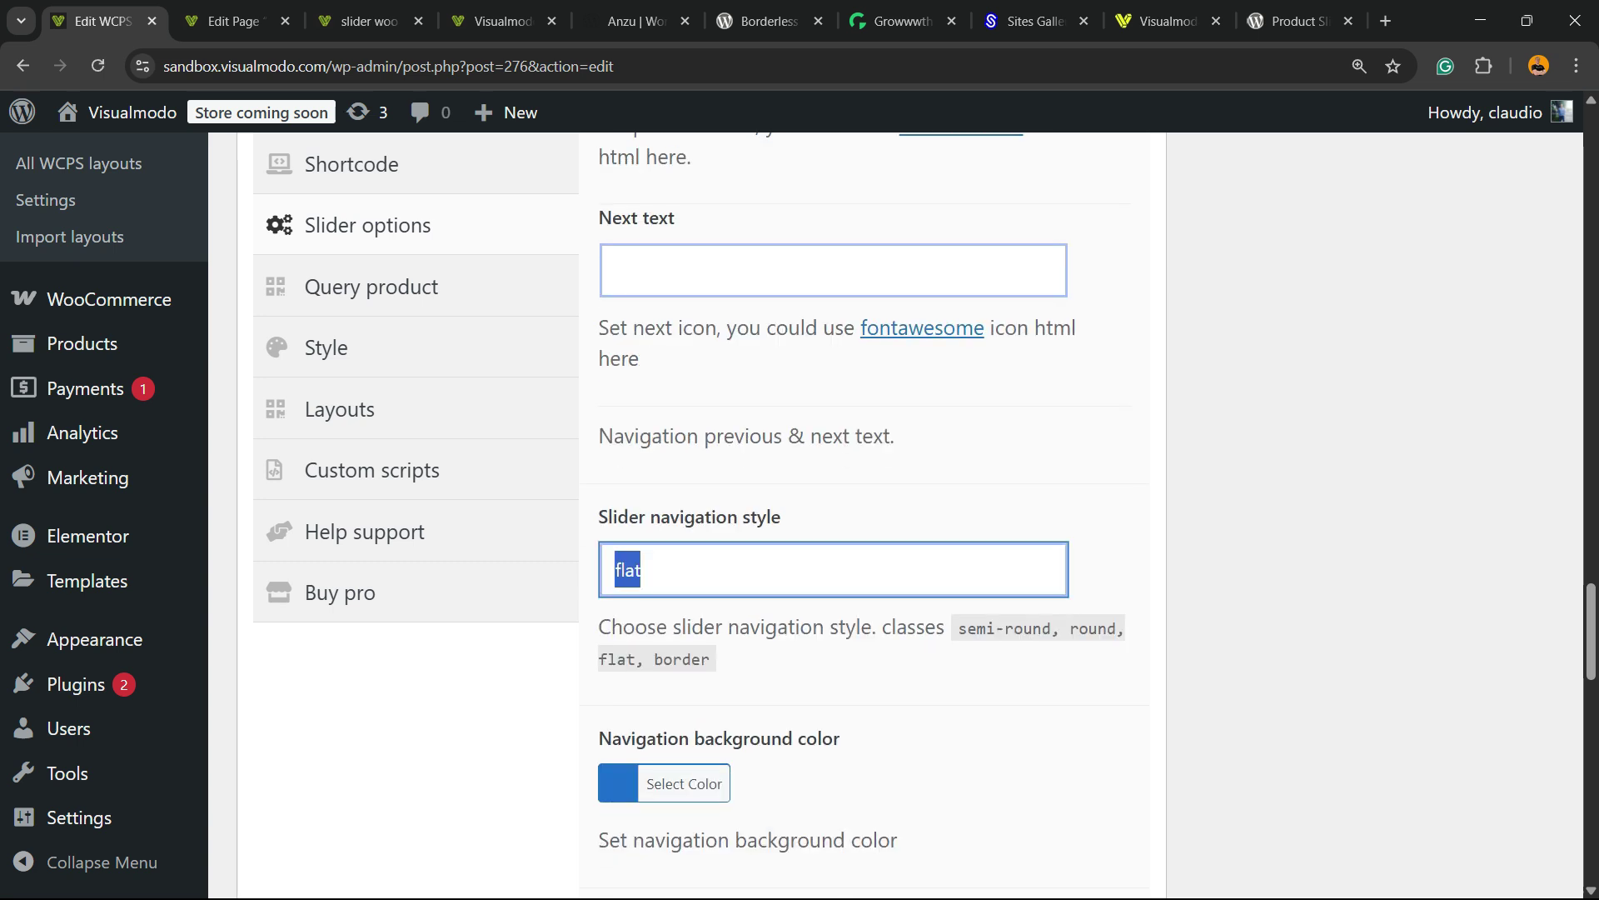
pyautogui.click(641, 570)
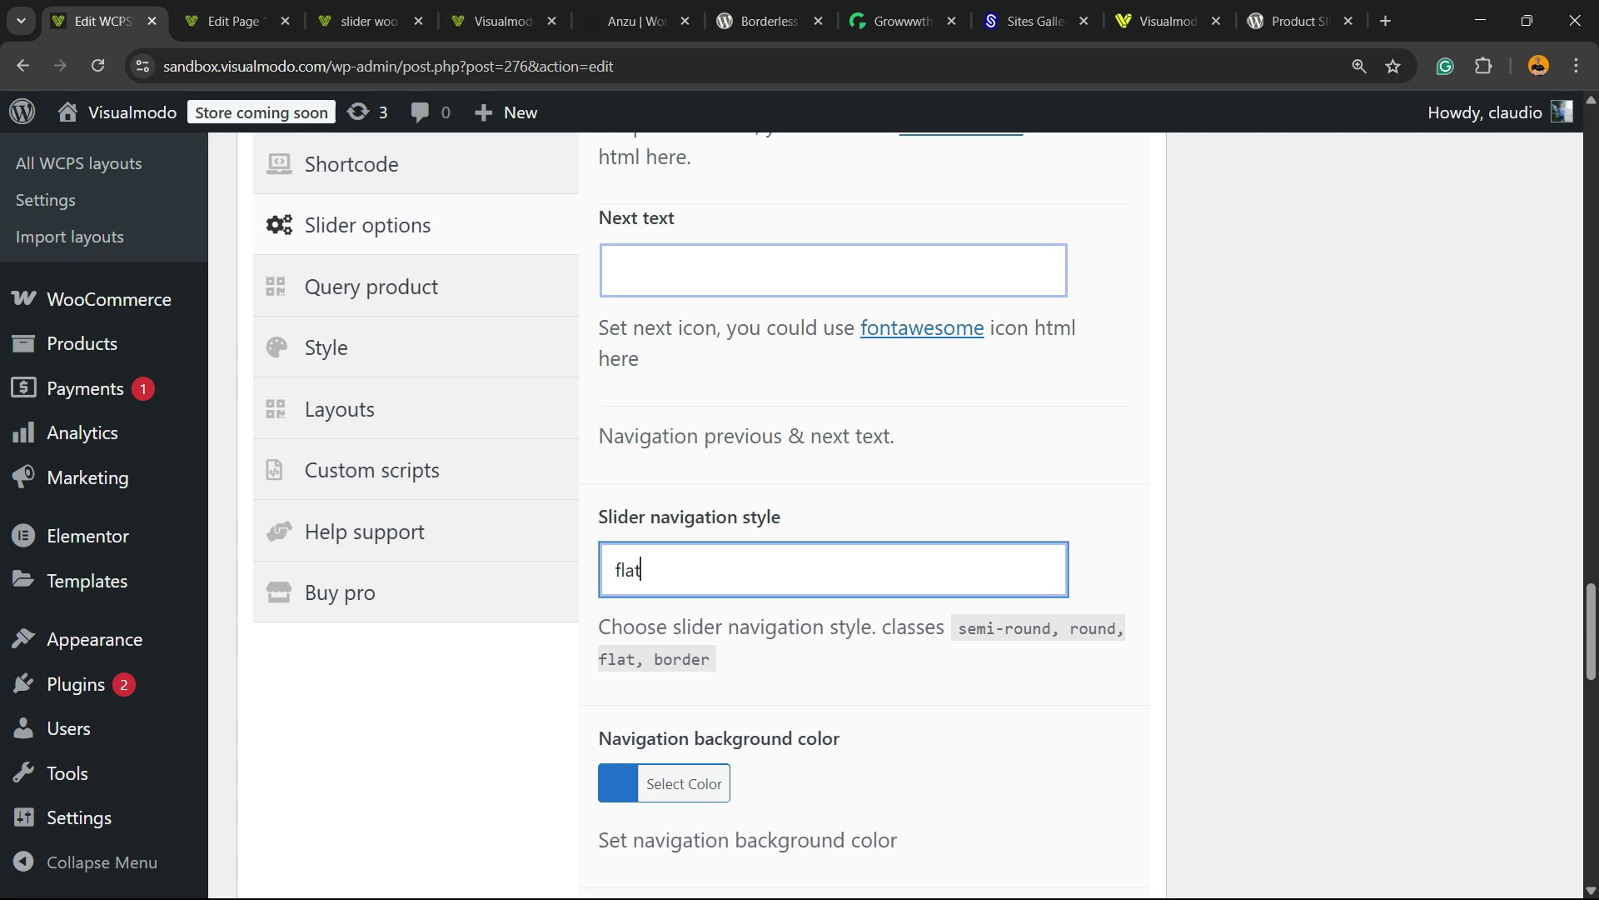
pyautogui.scroll(-2, 866, 499)
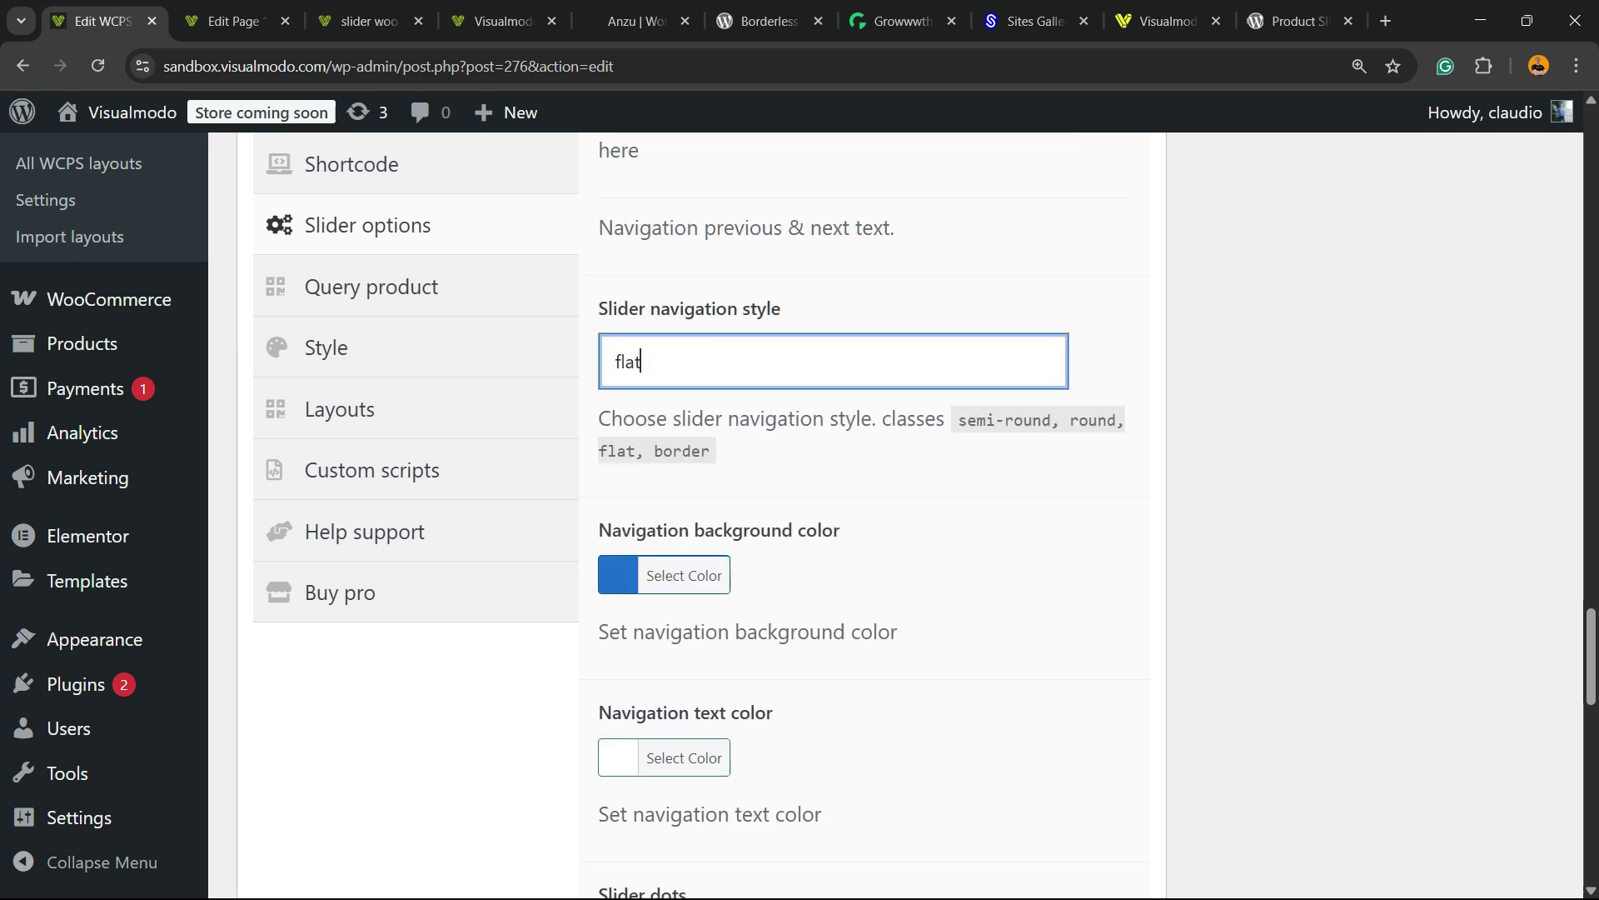
pyautogui.scroll(-2, 866, 500)
pyautogui.scroll(-2, 866, 500)
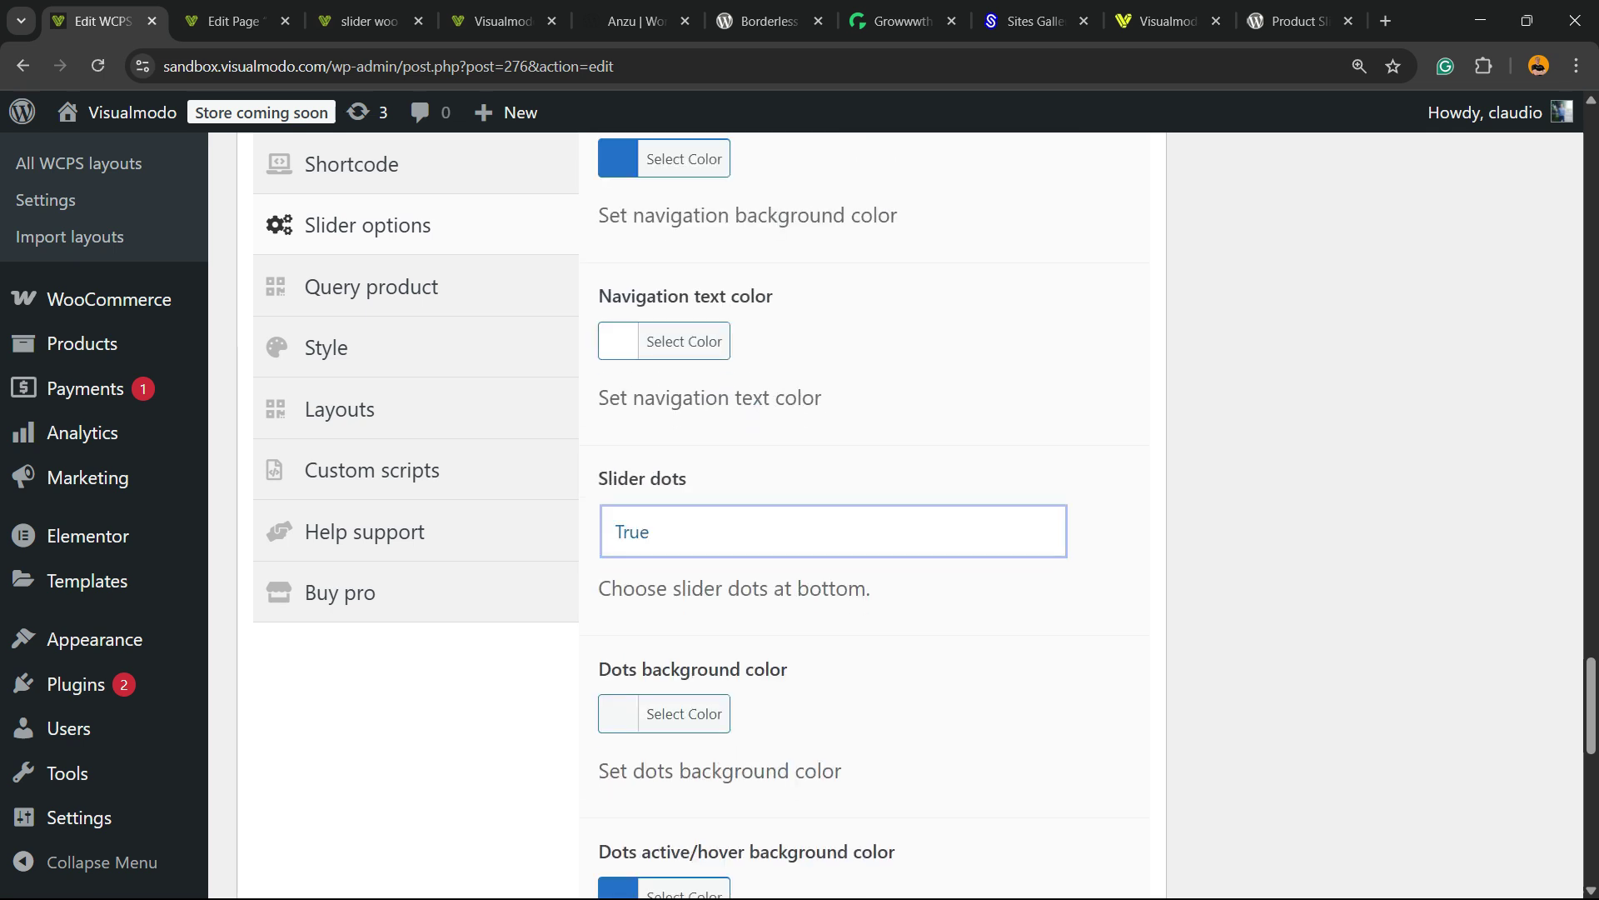
# Check the choices for slider dots and review the dots' background and active/hover colors.
pyautogui.click(832, 530)
pyautogui.click(832, 531)
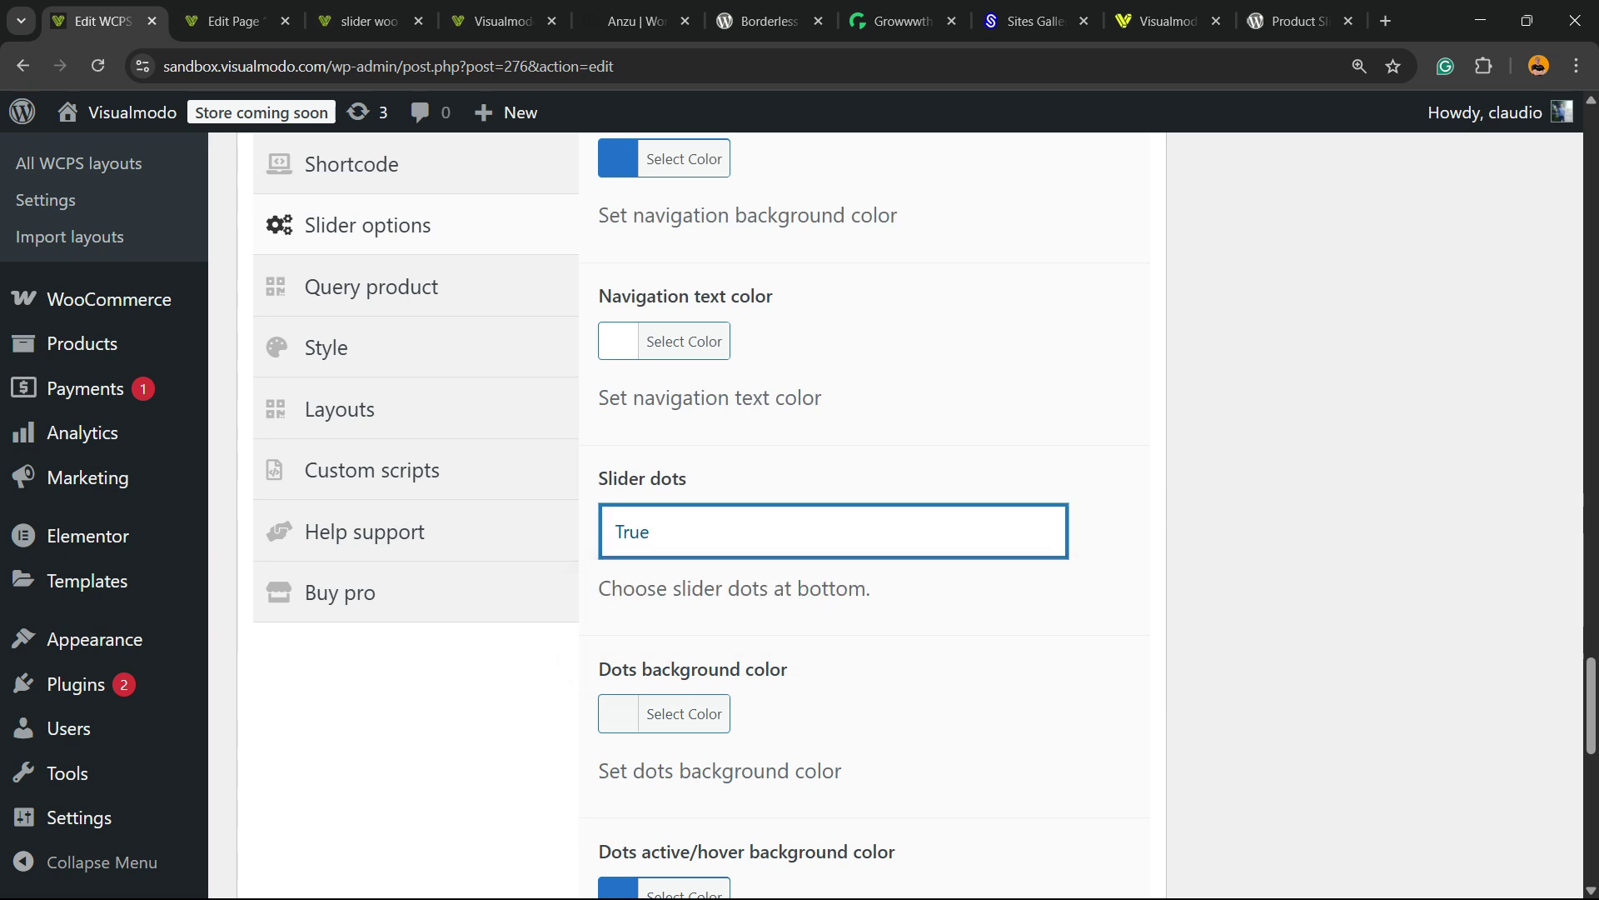
pyautogui.scroll(-5, 867, 499)
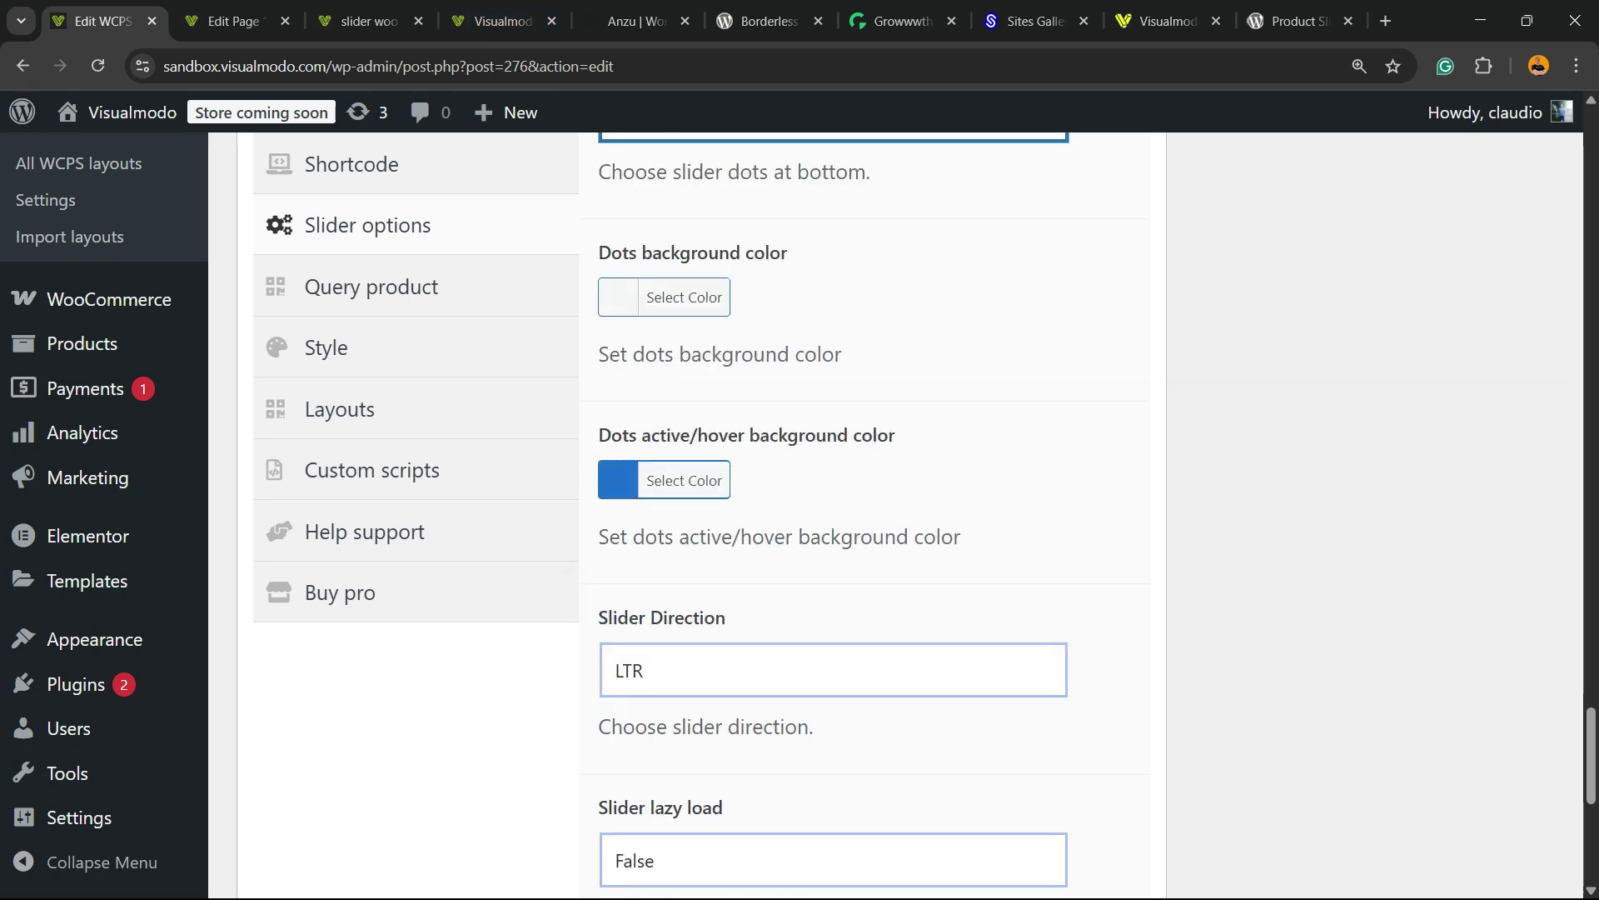
pyautogui.scroll(-4, 866, 500)
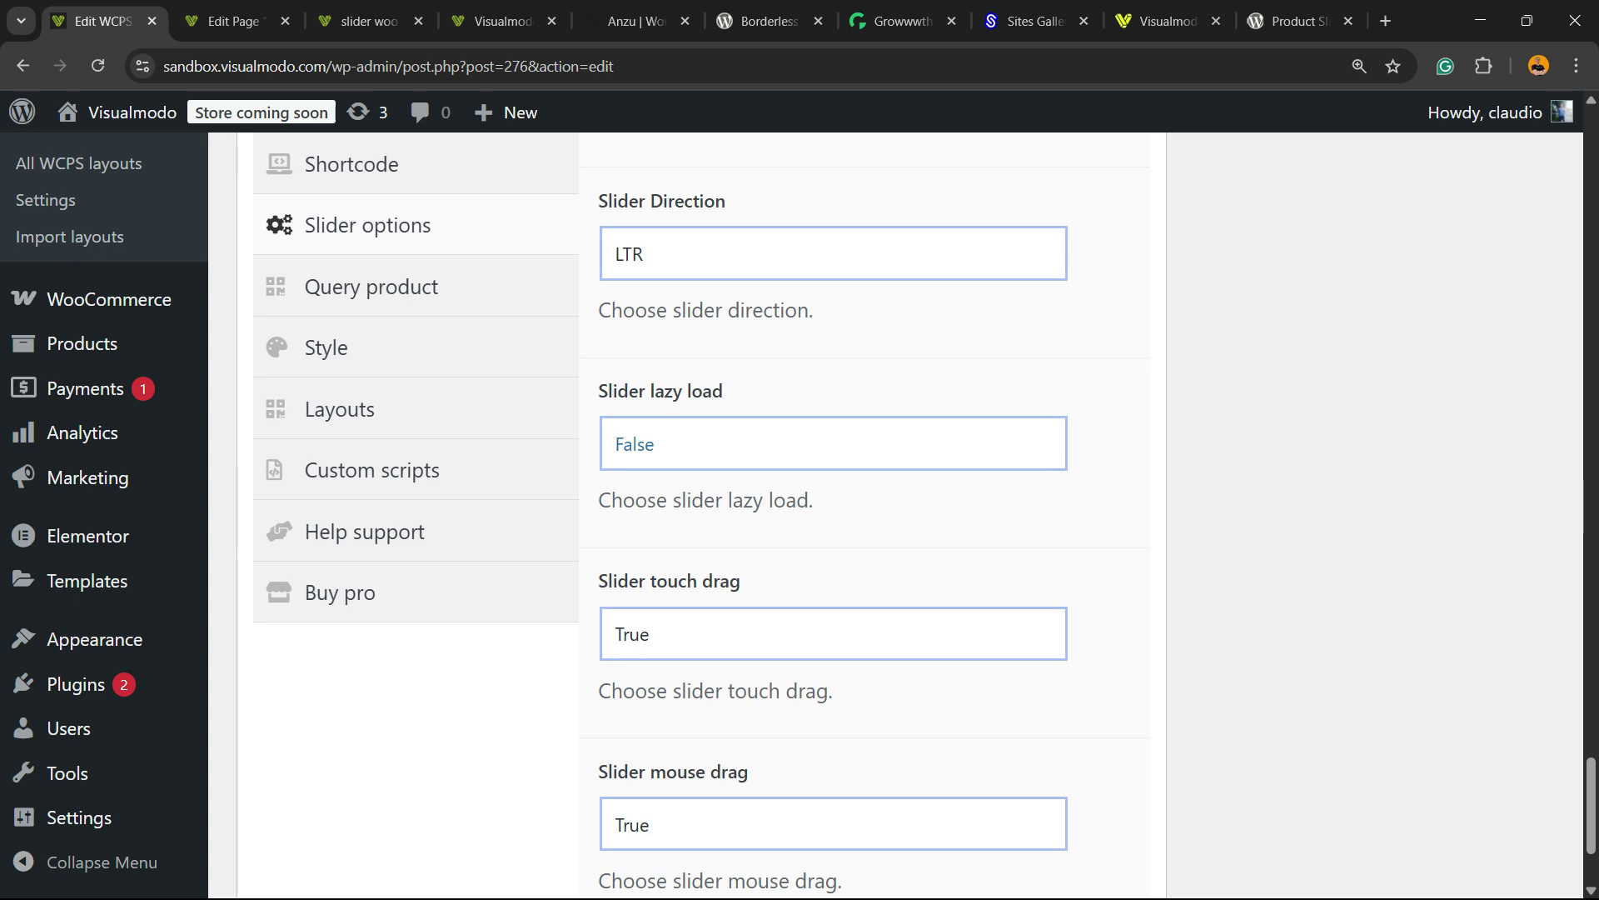
# Check the choices for slider lazy load and touch drag, and review the mouse drag setting.
pyautogui.click(833, 443)
pyautogui.click(832, 443)
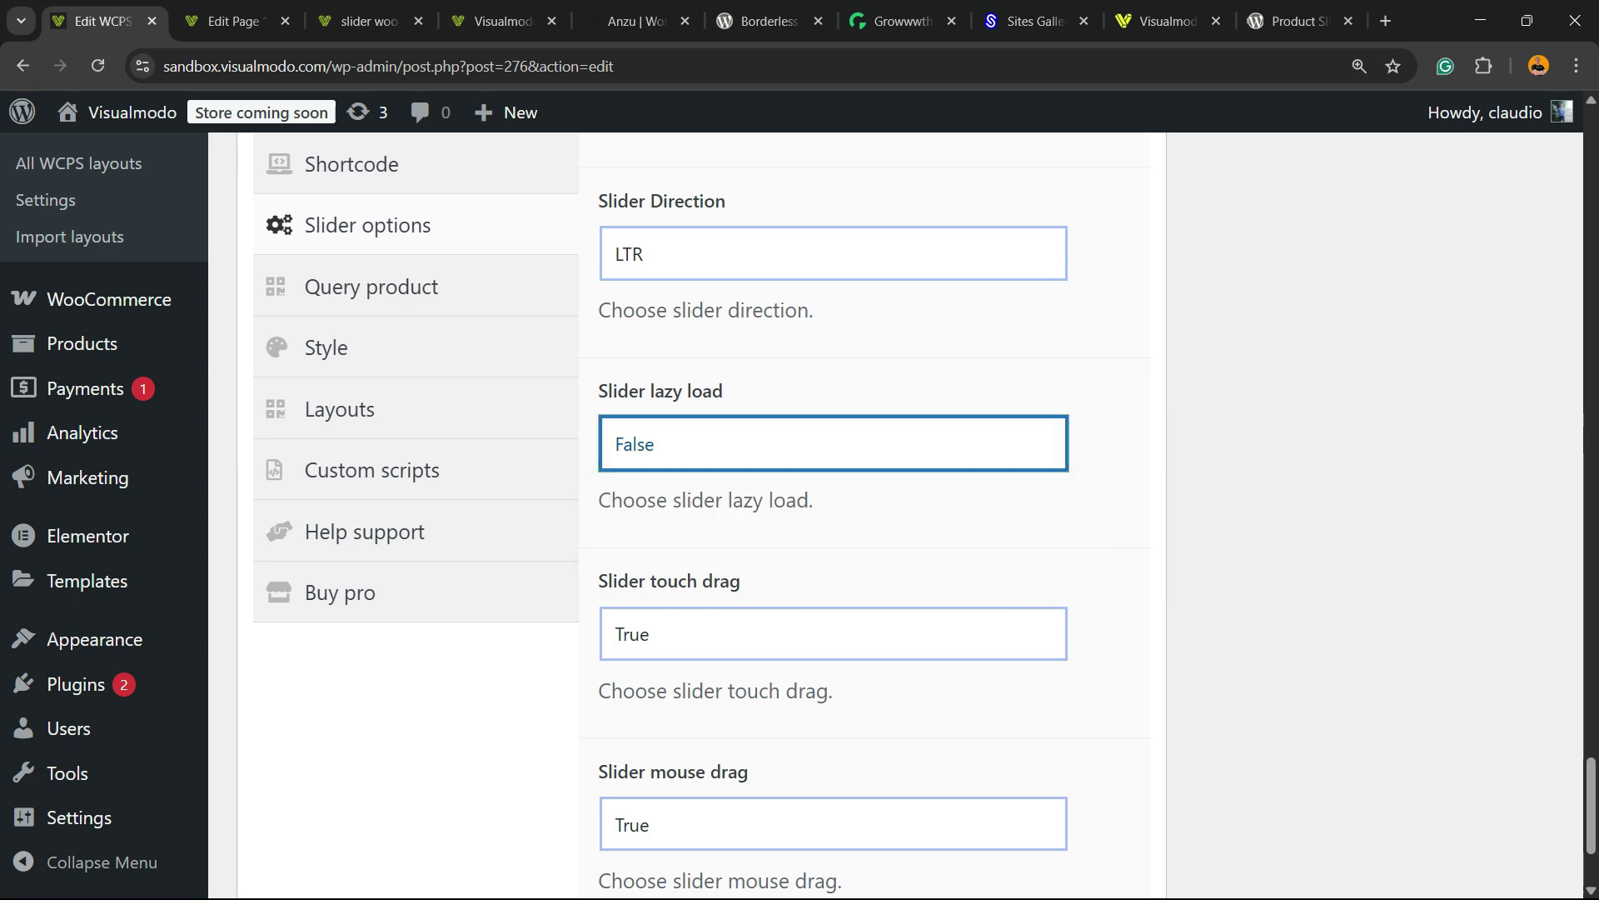
pyautogui.click(832, 634)
pyautogui.click(832, 633)
pyautogui.scroll(-3, 832, 633)
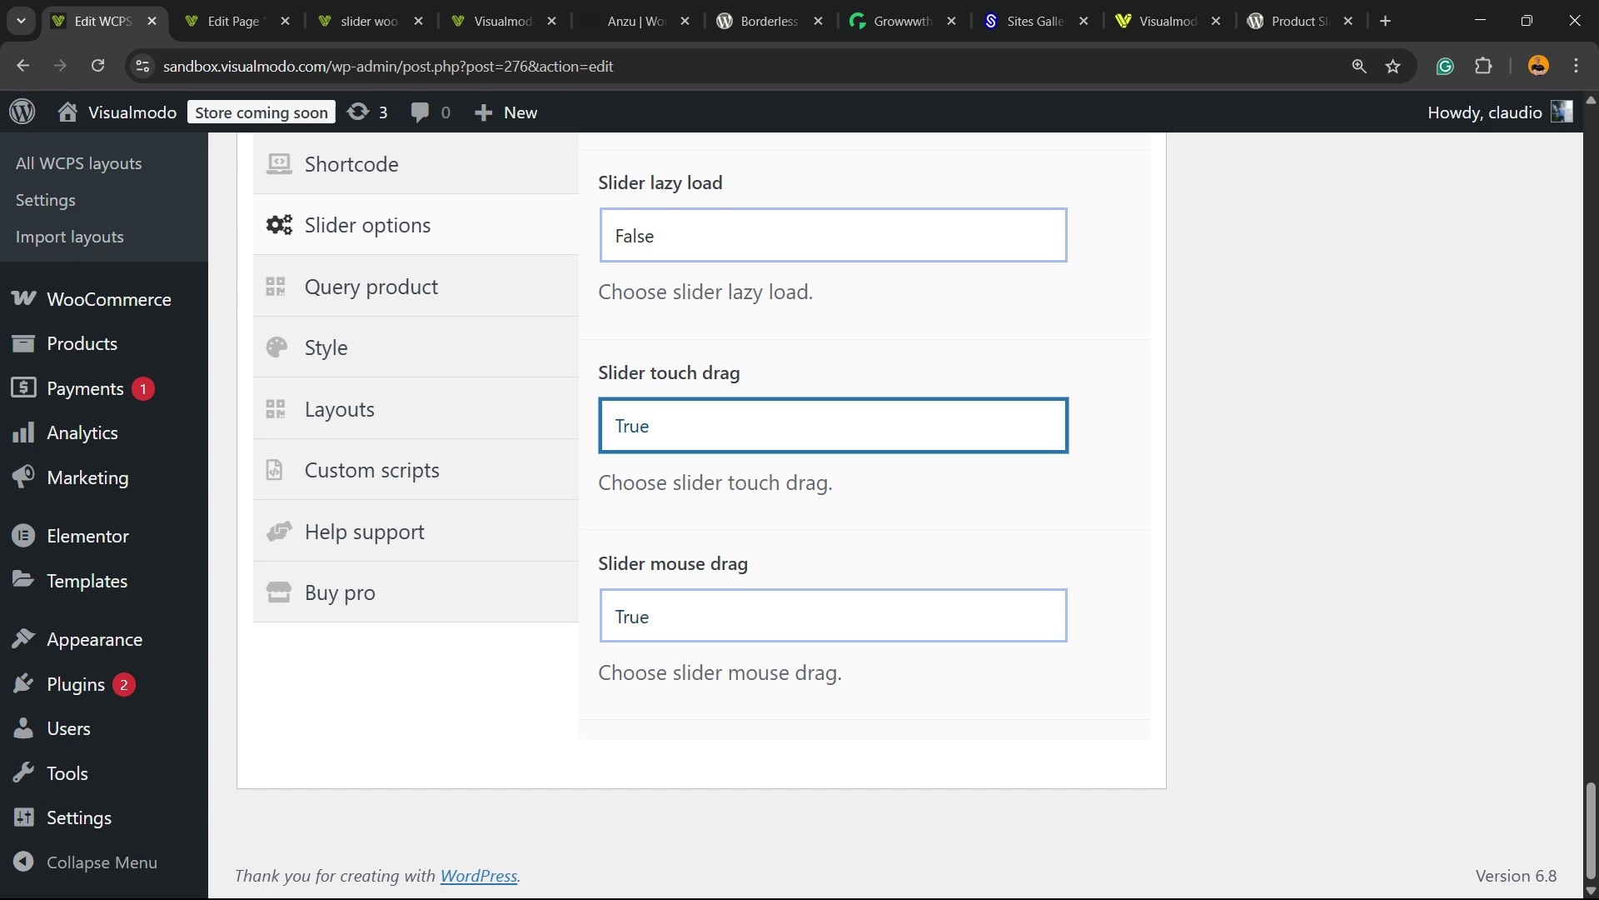
# Review the slider's product query settings, including maximum number of products, ordering and the out of stock, featured and on-sale filters.
pyautogui.scroll(3, 833, 500)
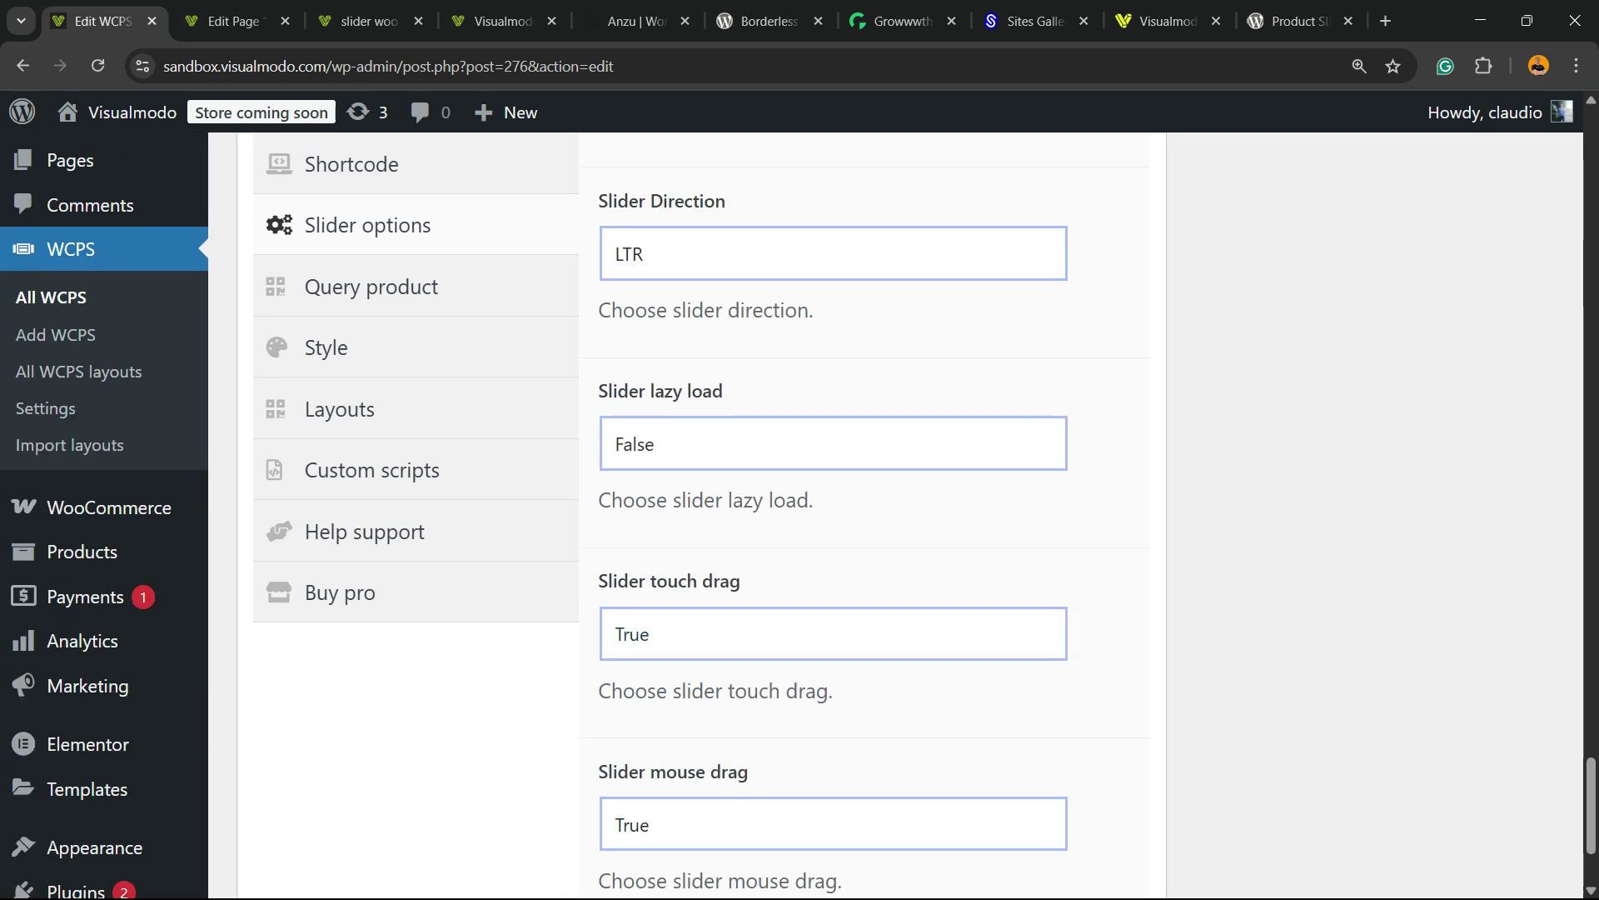
pyautogui.scroll(10, 833, 500)
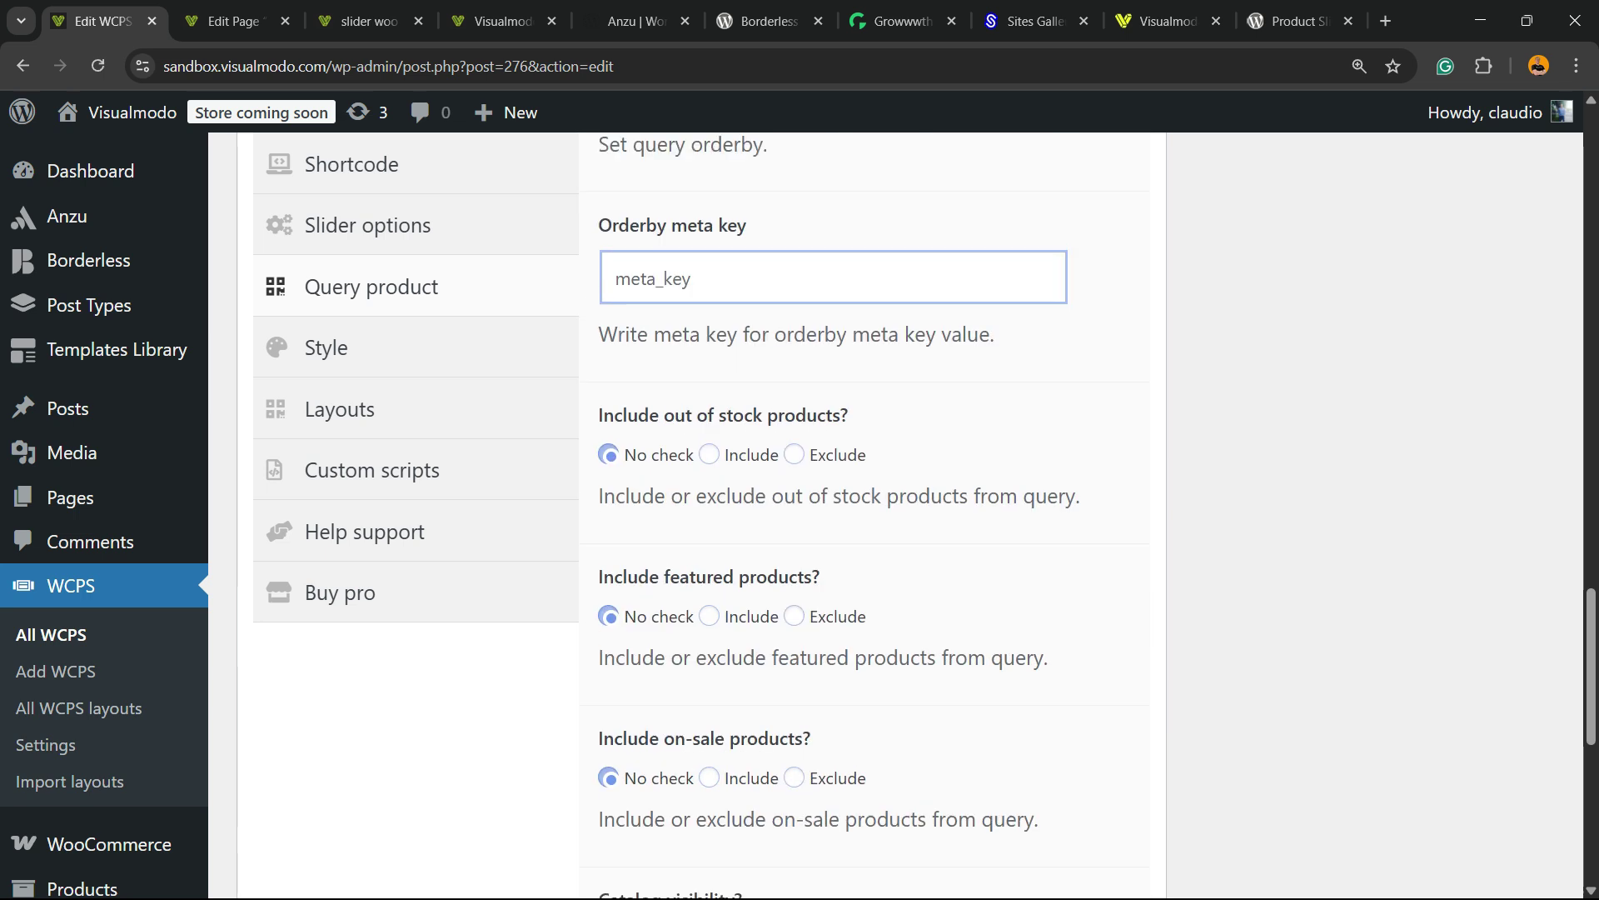
pyautogui.scroll(8, 833, 500)
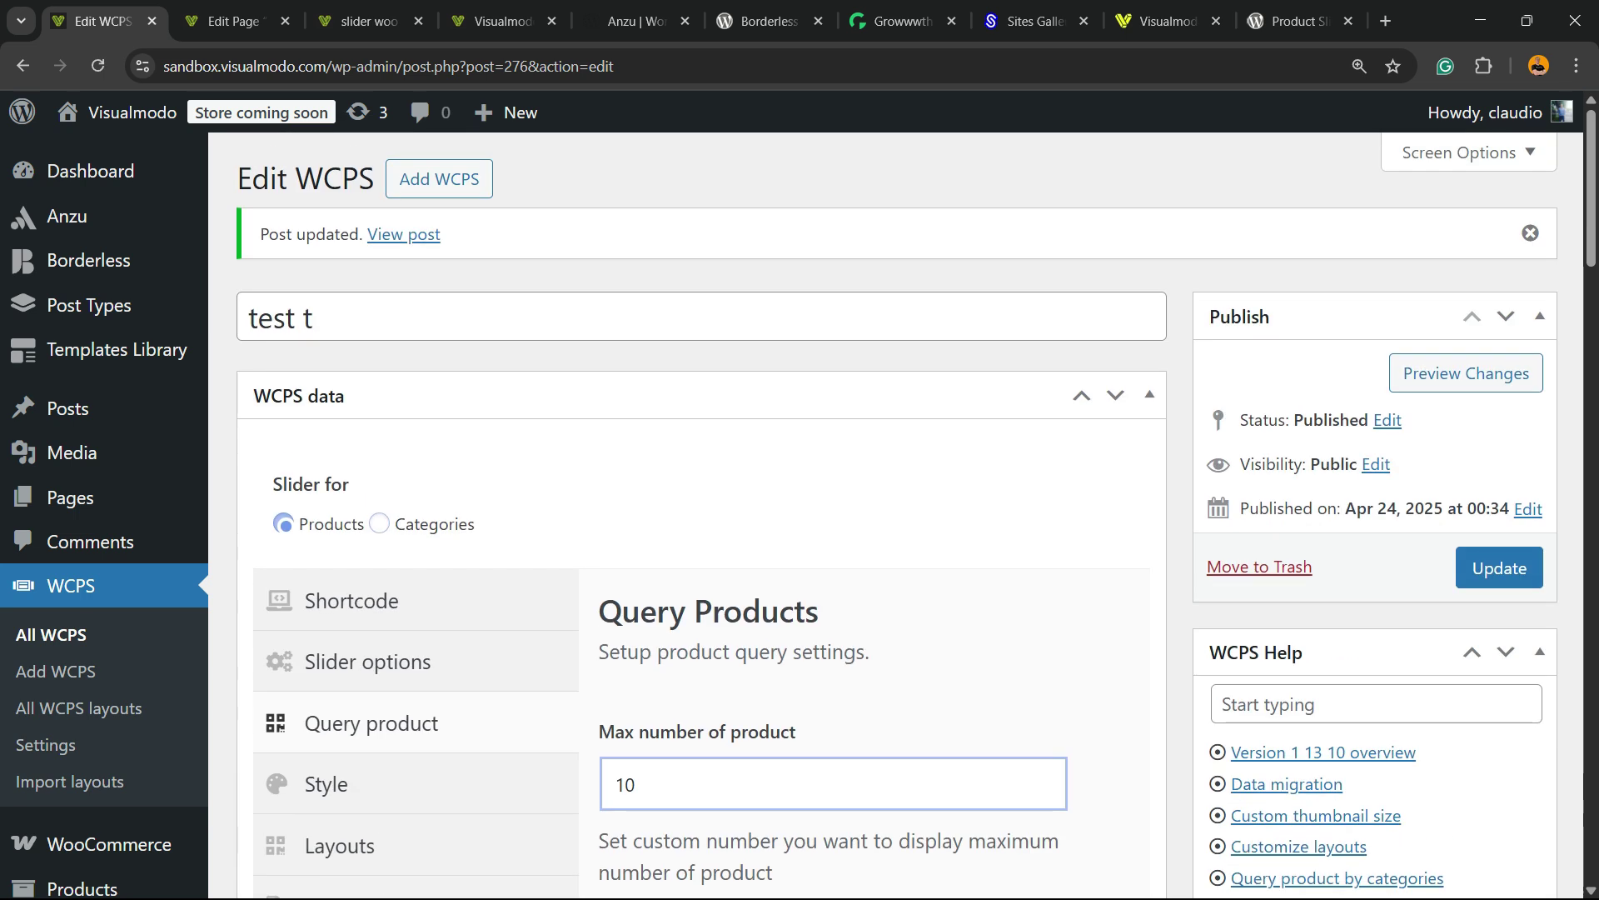
pyautogui.scroll(-3, 833, 500)
# Review the slider's style settings for the ribbon's text, background, colors, size and position and for item padding and margin.
pyautogui.click(326, 576)
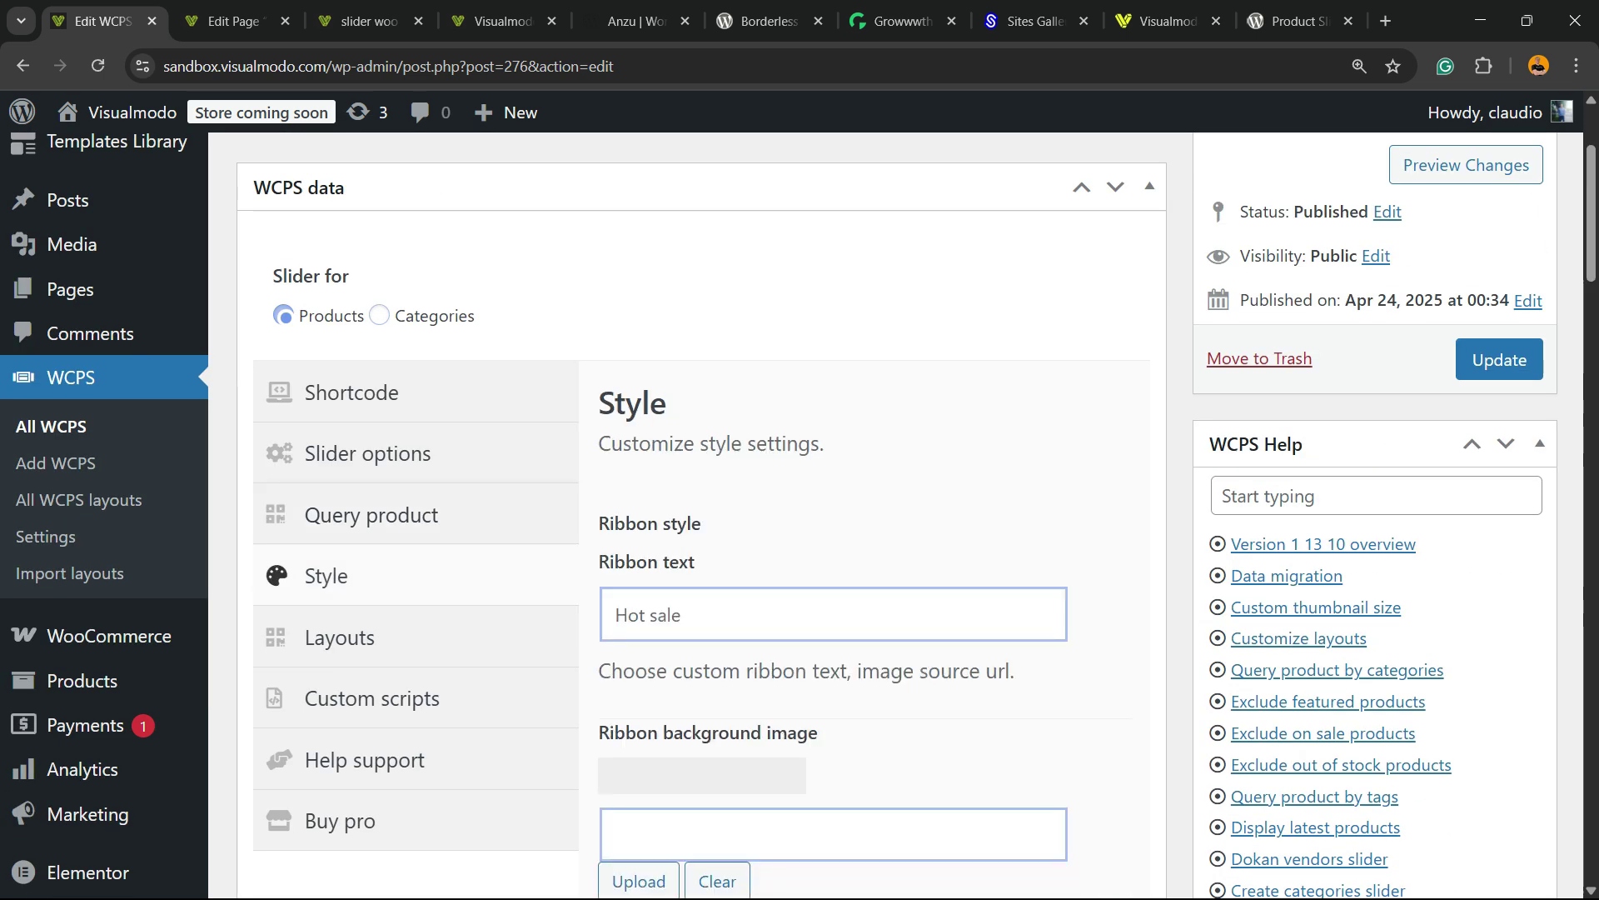
pyautogui.scroll(-3, 833, 500)
pyautogui.scroll(-5, 833, 500)
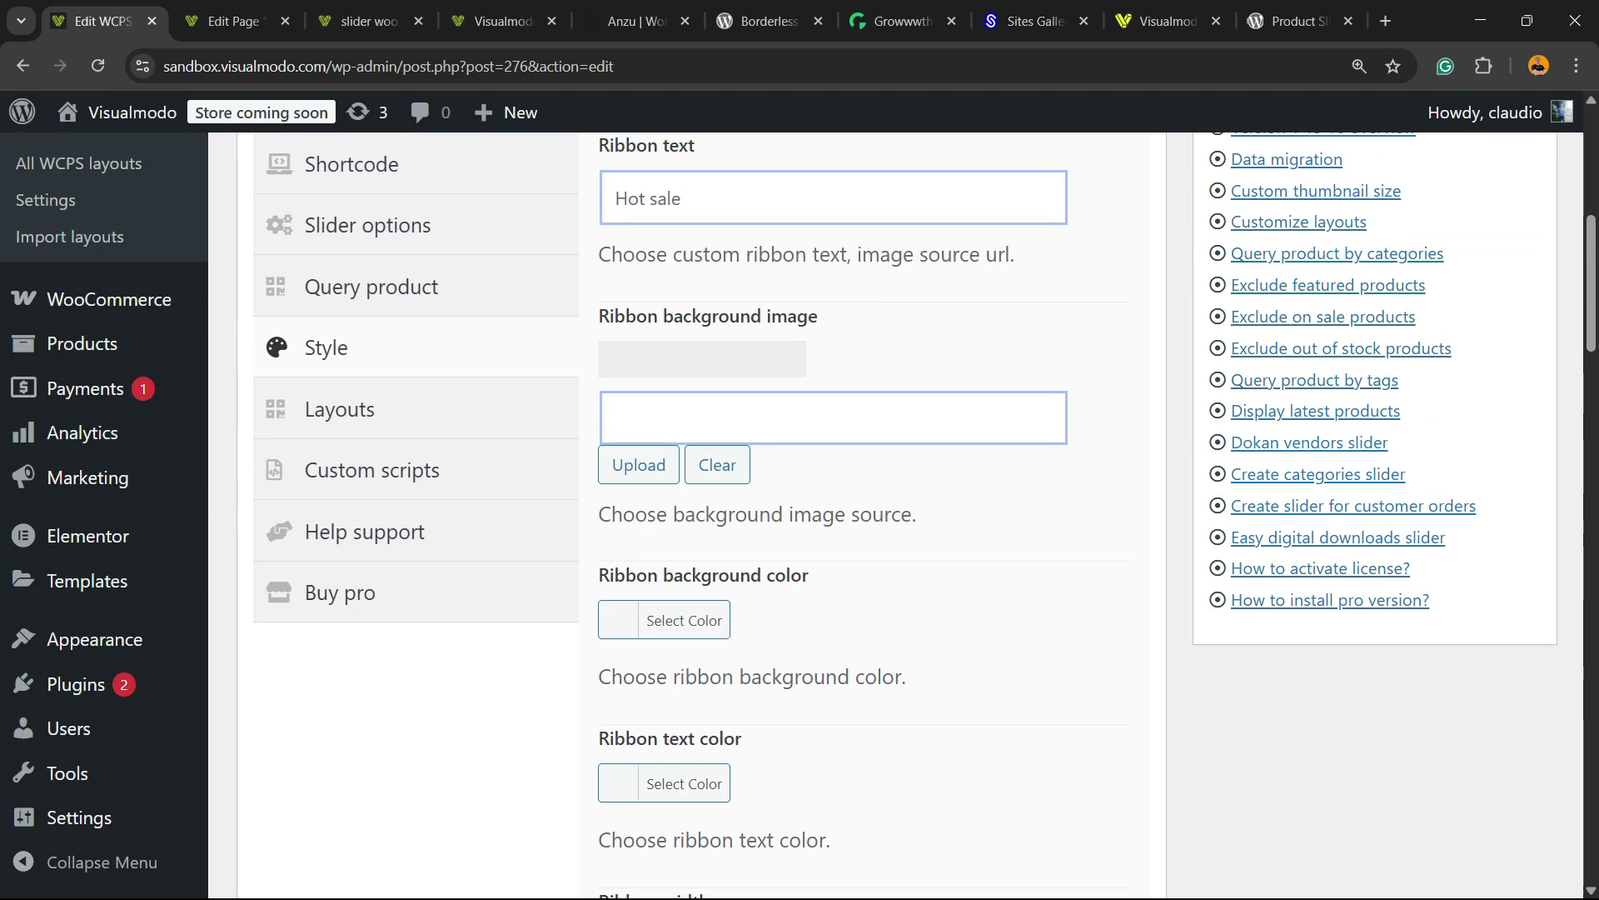
pyautogui.scroll(-8, 833, 500)
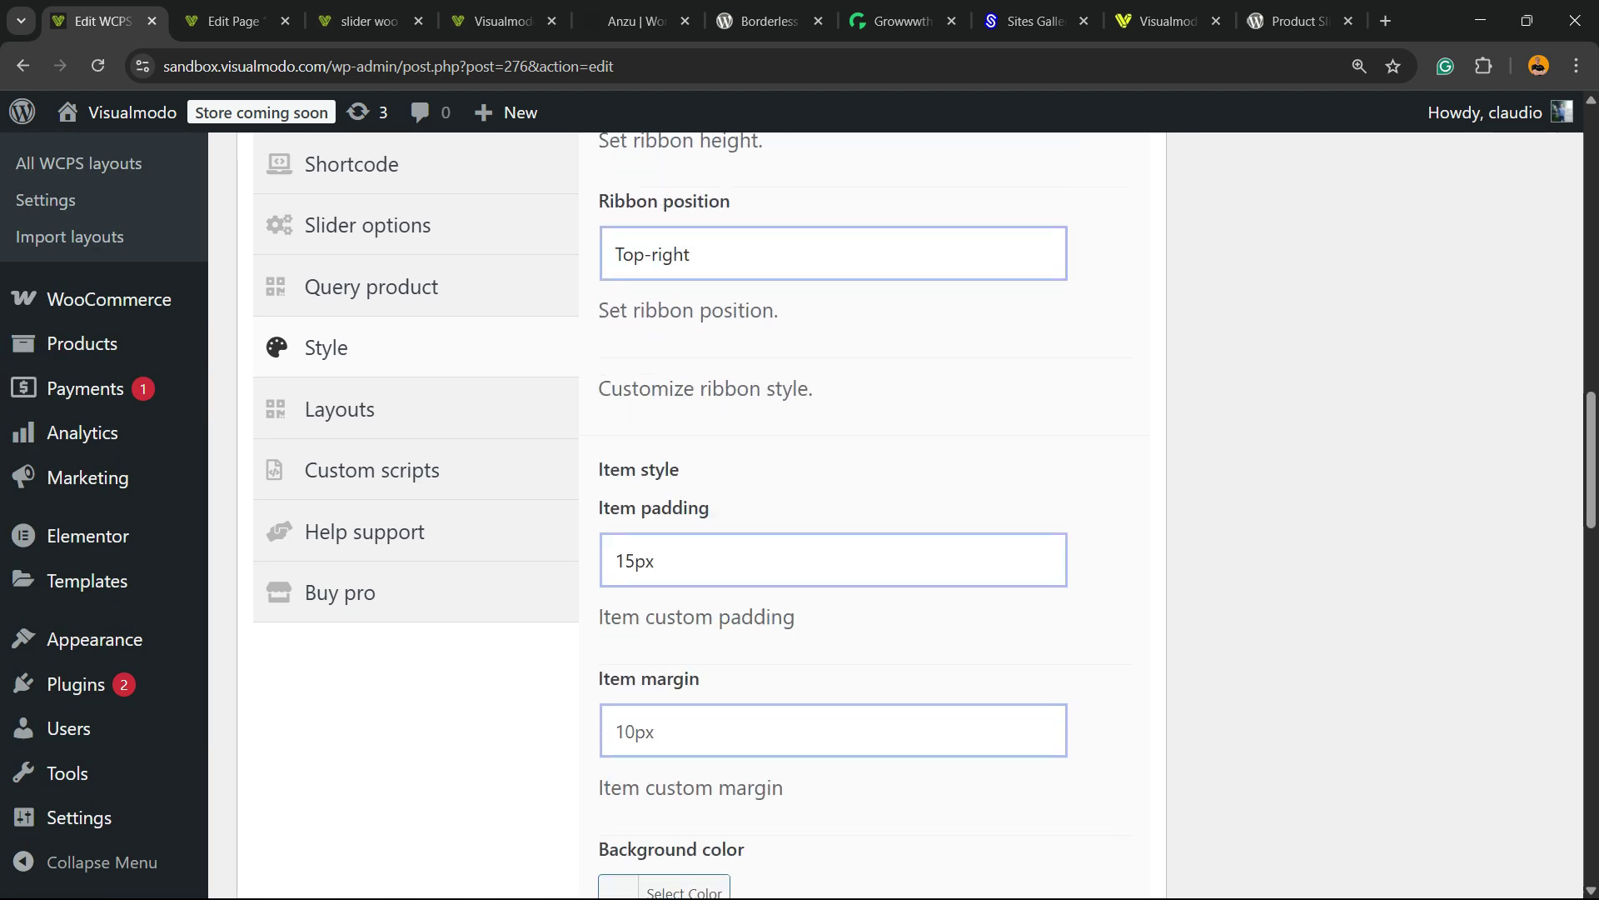
pyautogui.scroll(7, 833, 500)
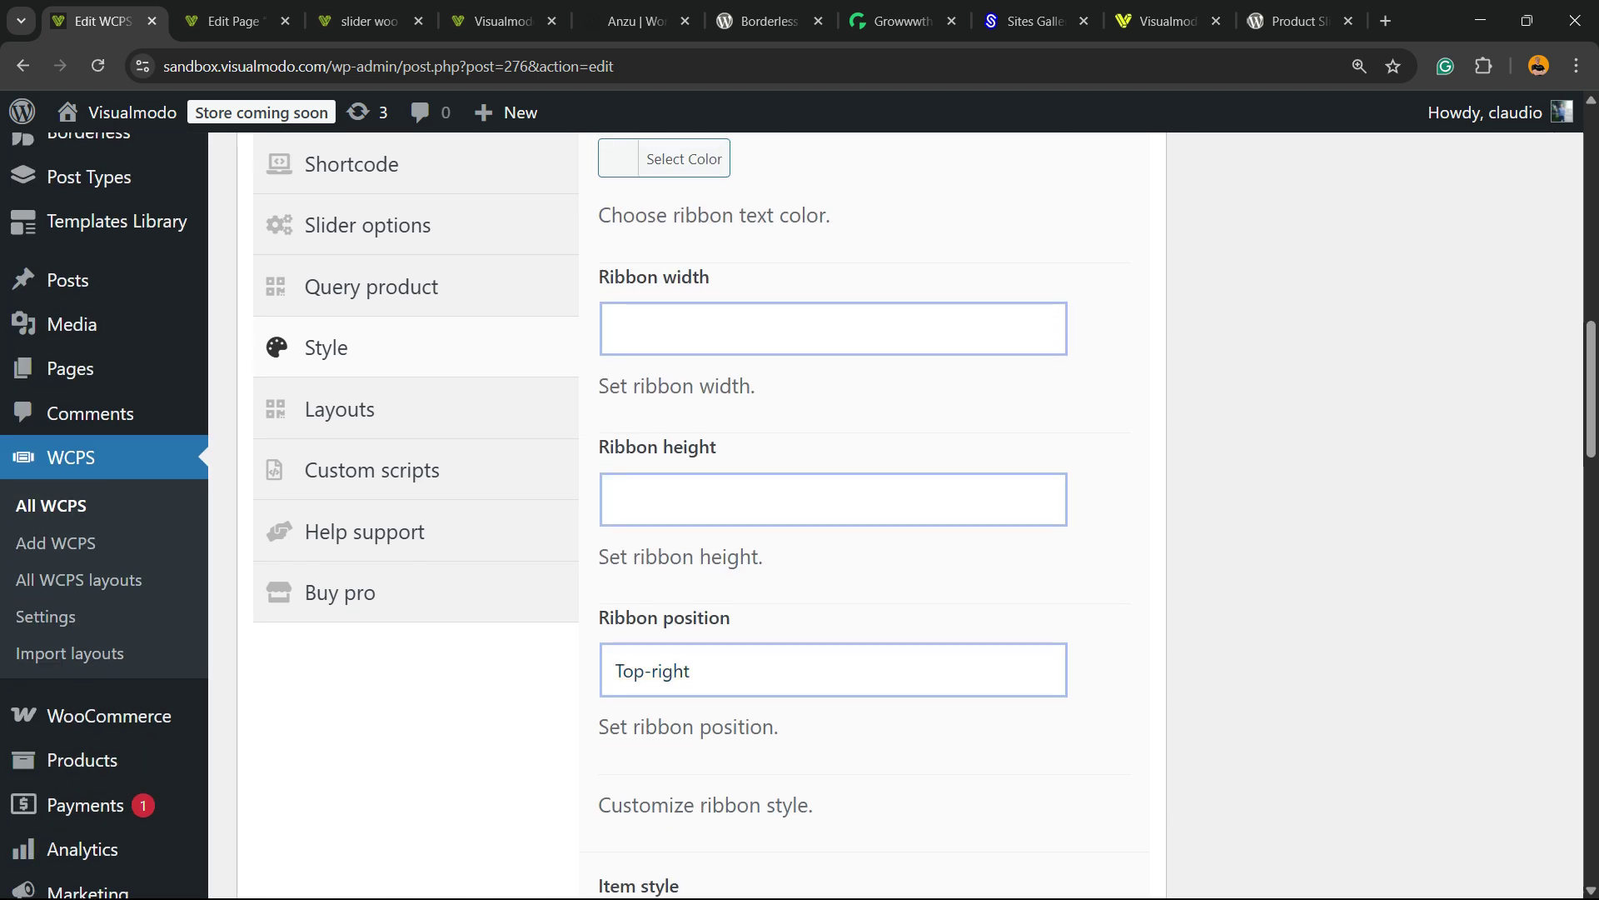
pyautogui.scroll(9, 833, 500)
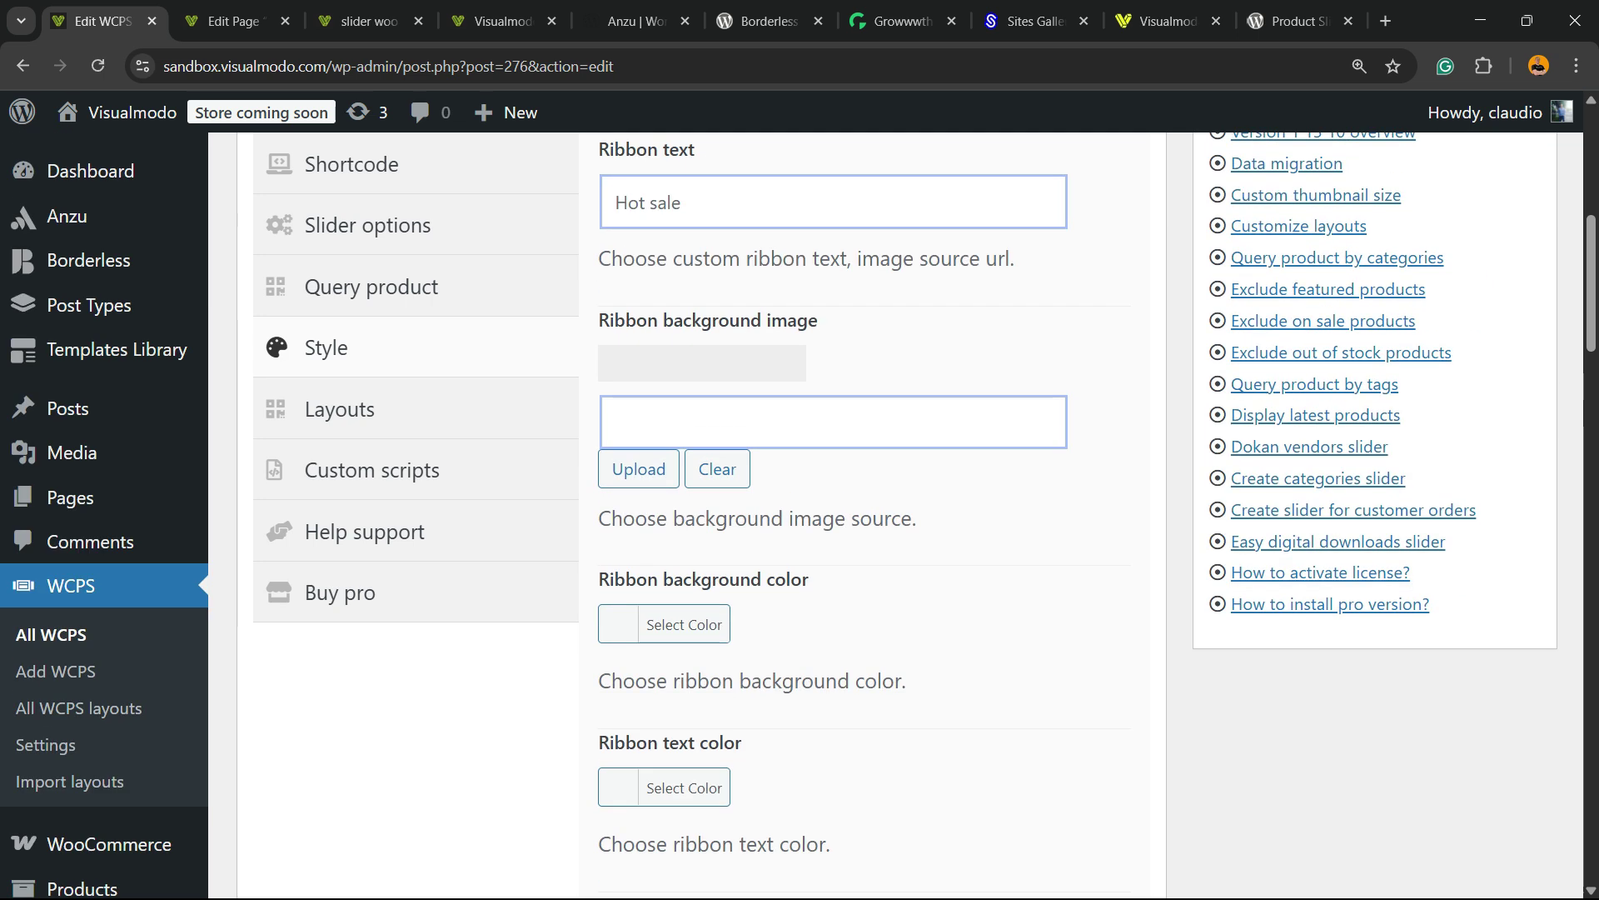
# Look through the slider's layouts, custom scripts and help support sections, and return to its shortcodes.
pyautogui.click(339, 637)
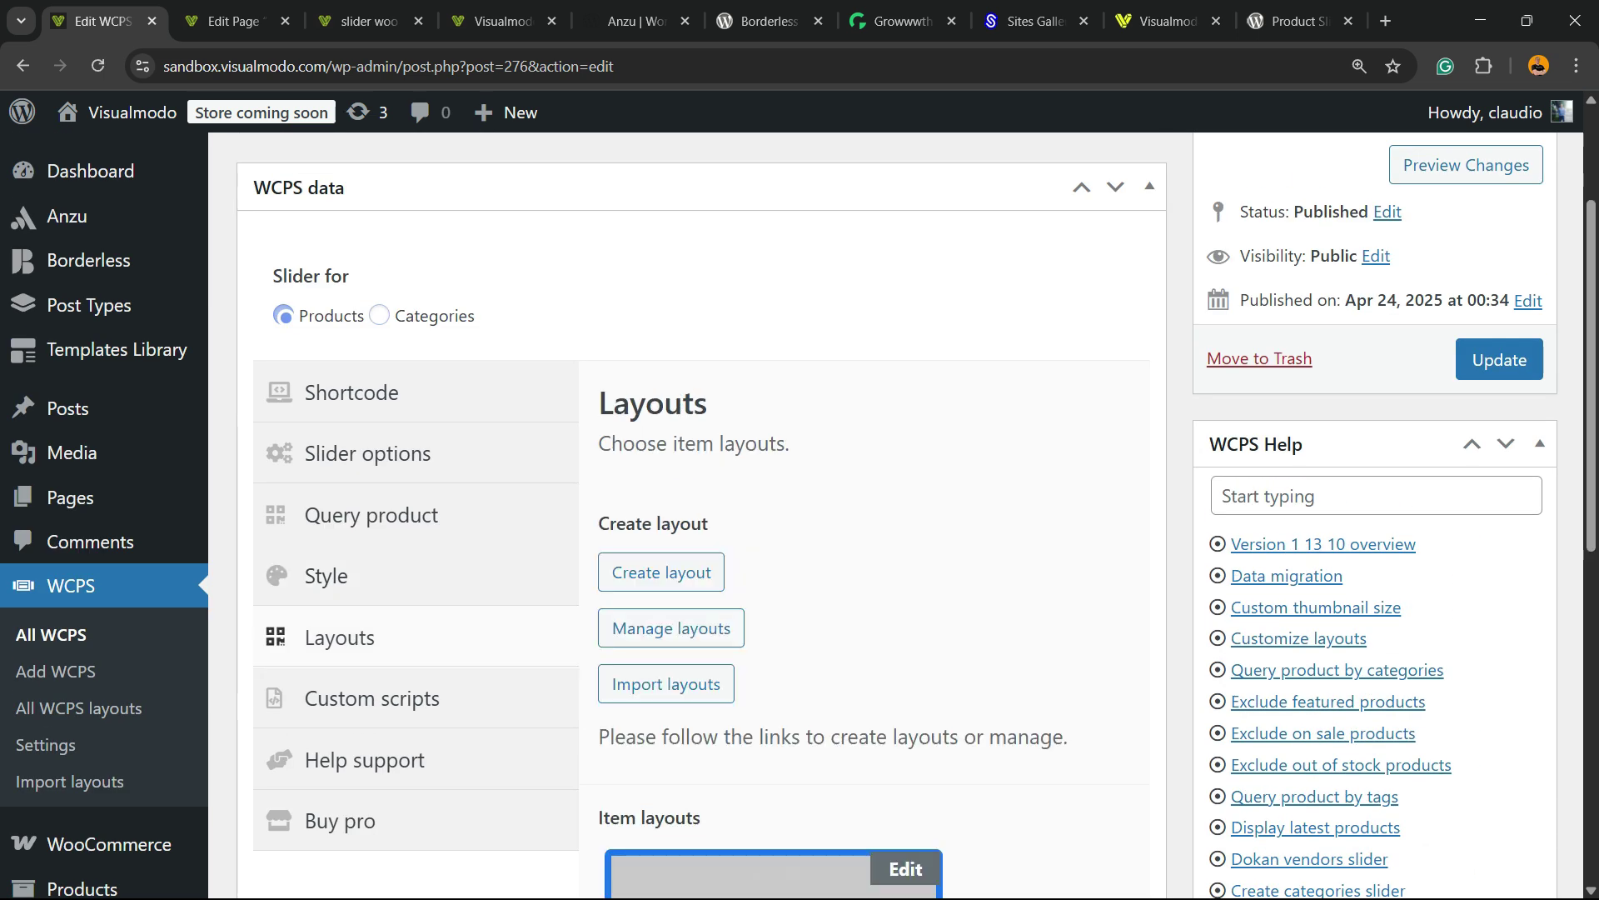
pyautogui.click(372, 698)
pyautogui.scroll(-2, 372, 698)
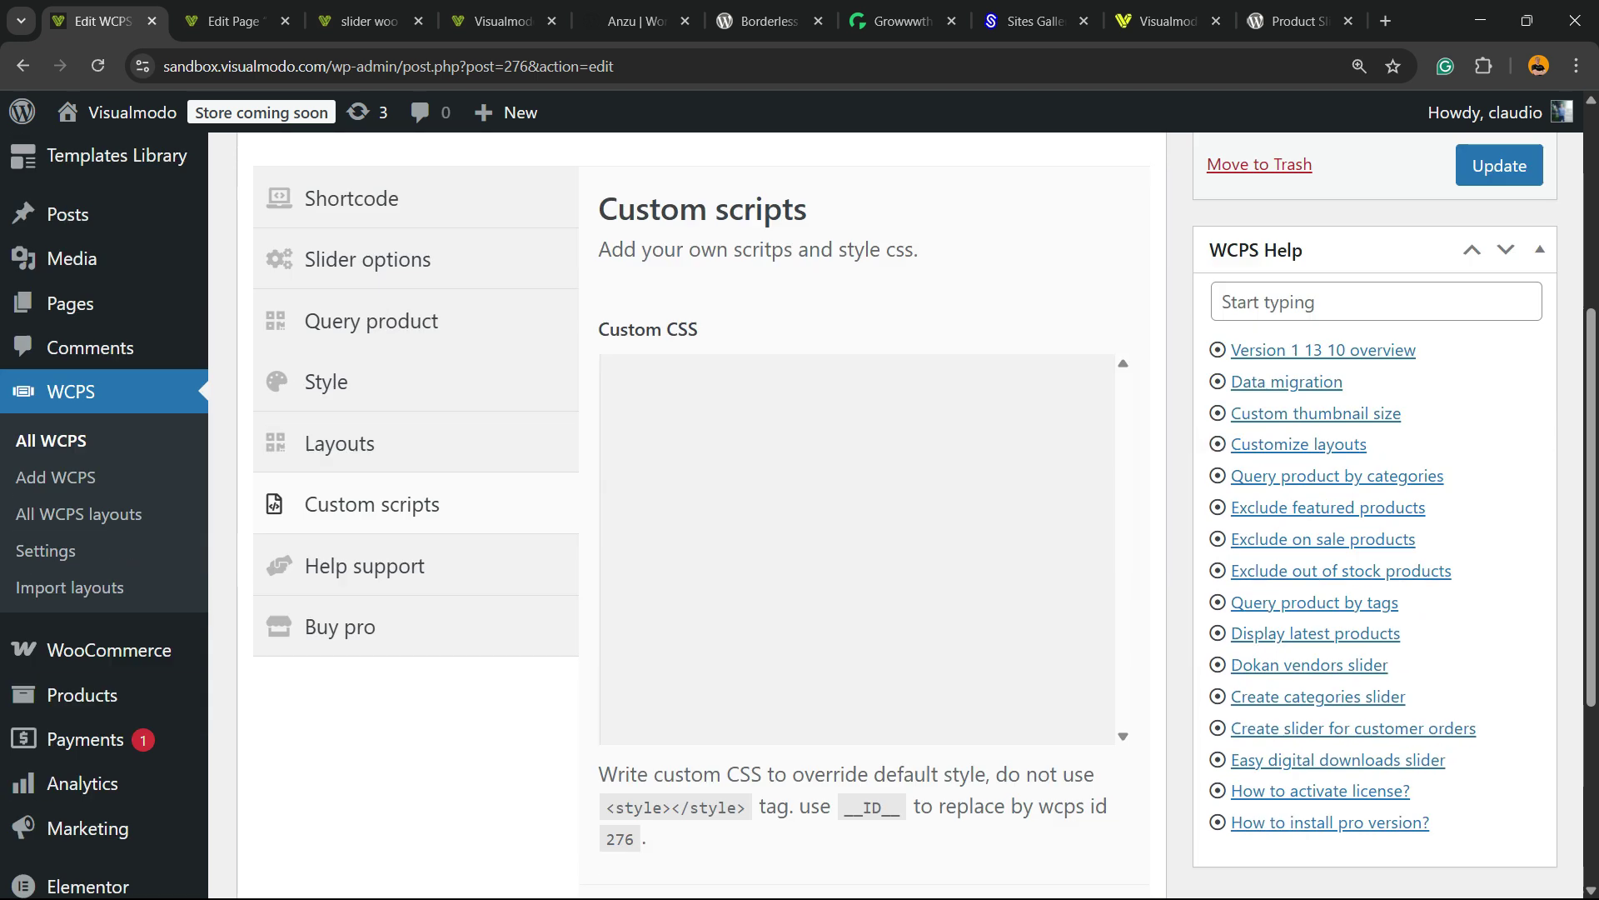
pyautogui.click(364, 551)
pyautogui.click(339, 612)
pyautogui.click(364, 551)
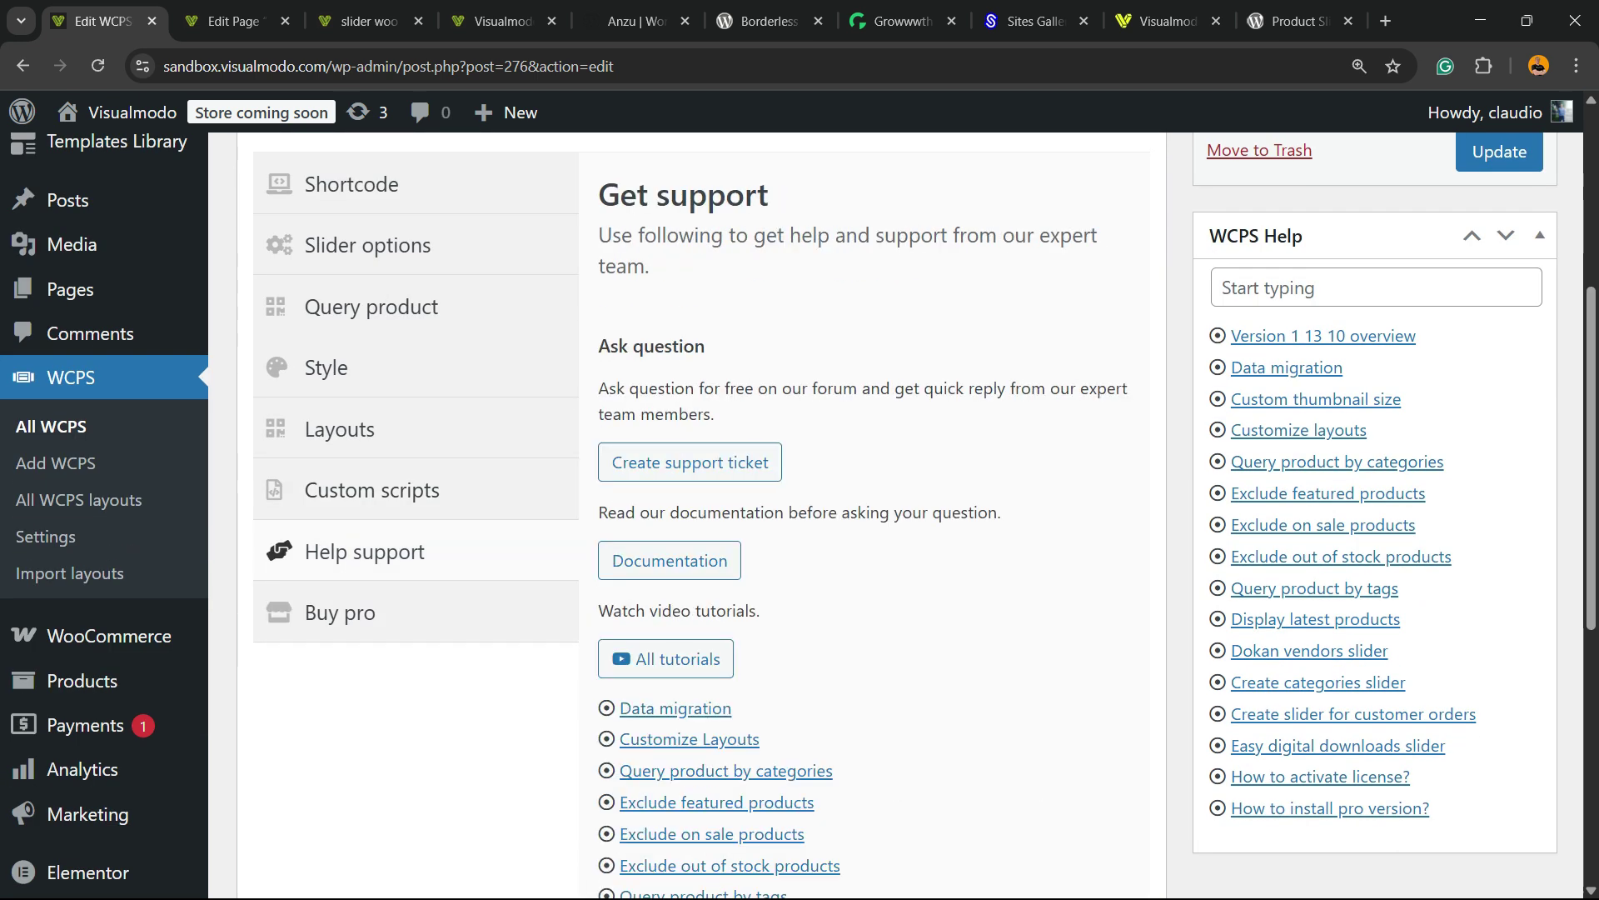
pyautogui.scroll(4, 364, 551)
pyautogui.click(351, 600)
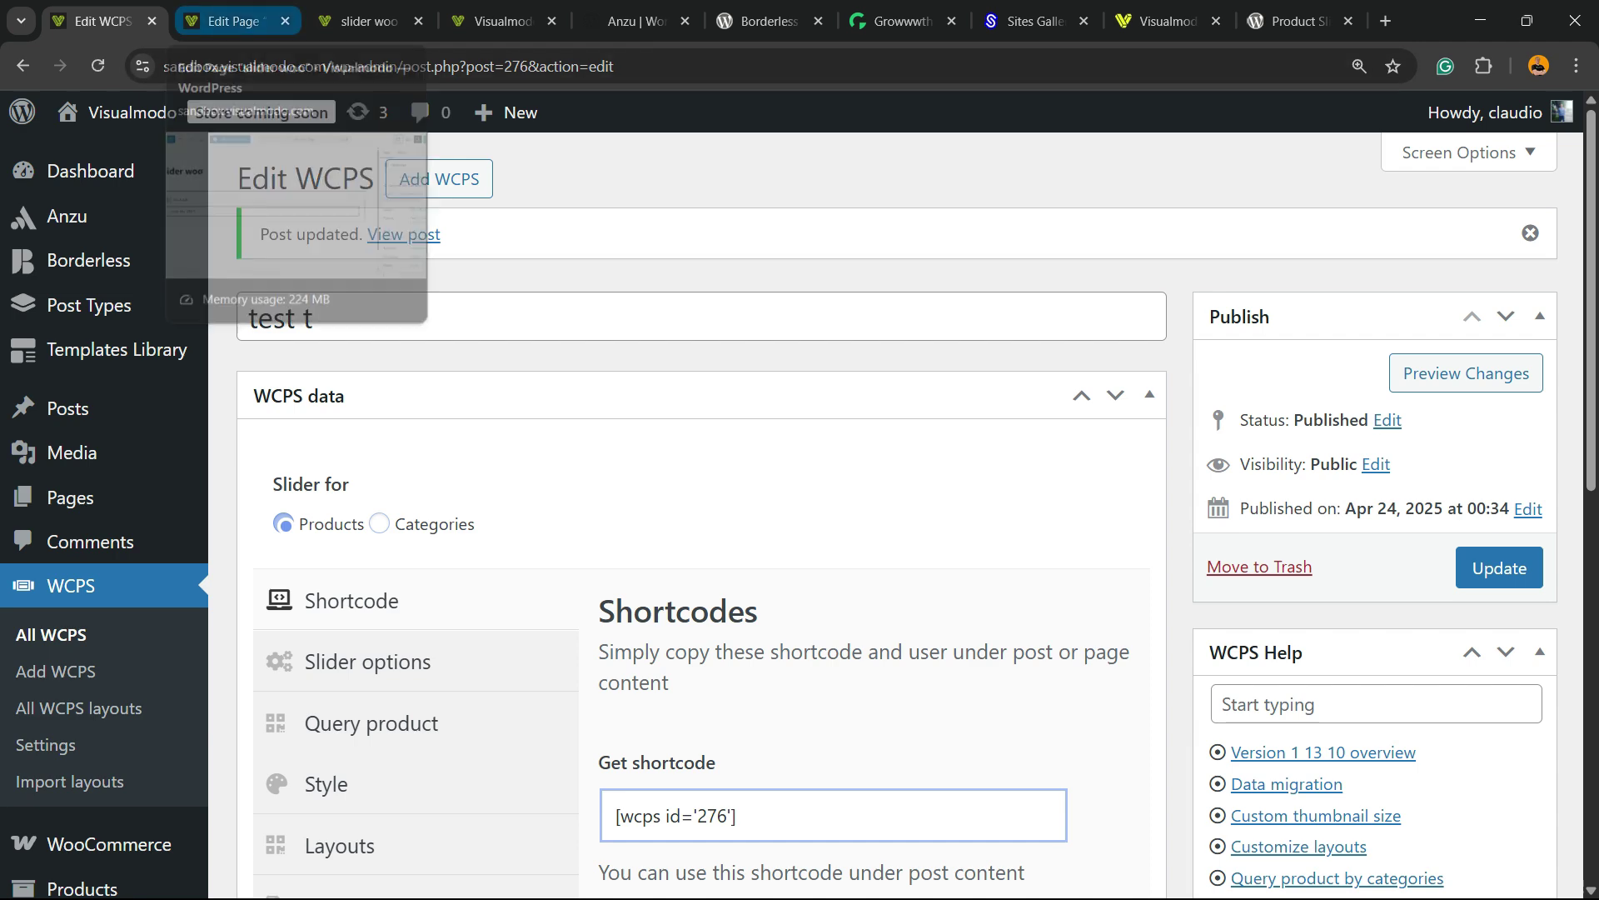
# View the live "slider woo" page and inspect the product slider's items, navigation arrows and dots.
pyautogui.click(367, 21)
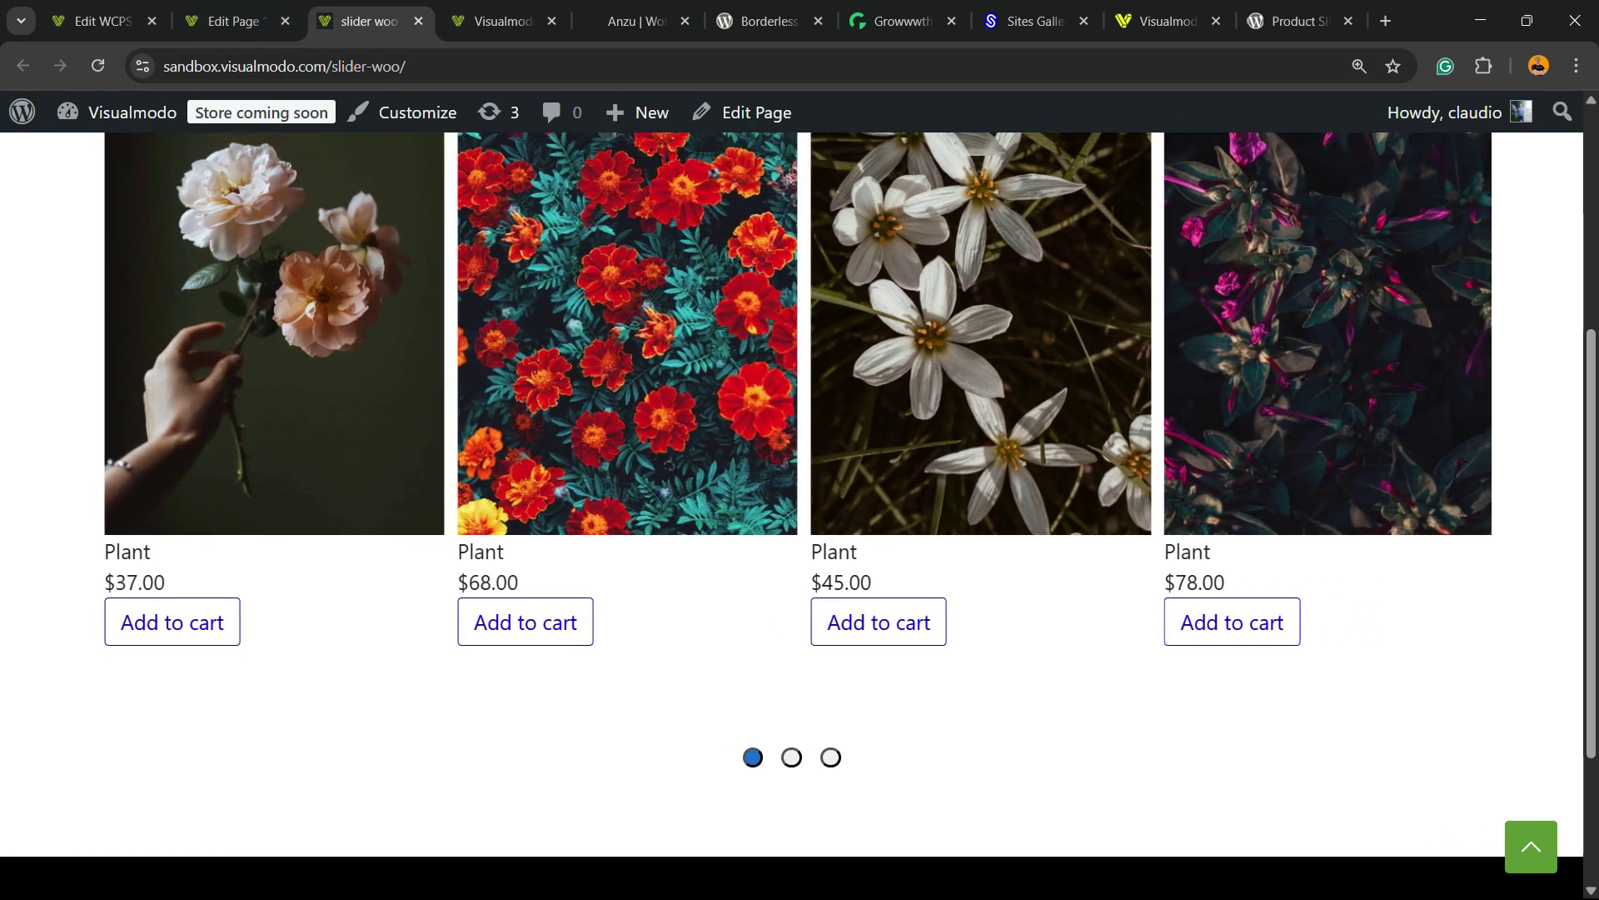
pyautogui.scroll(2, 799, 500)
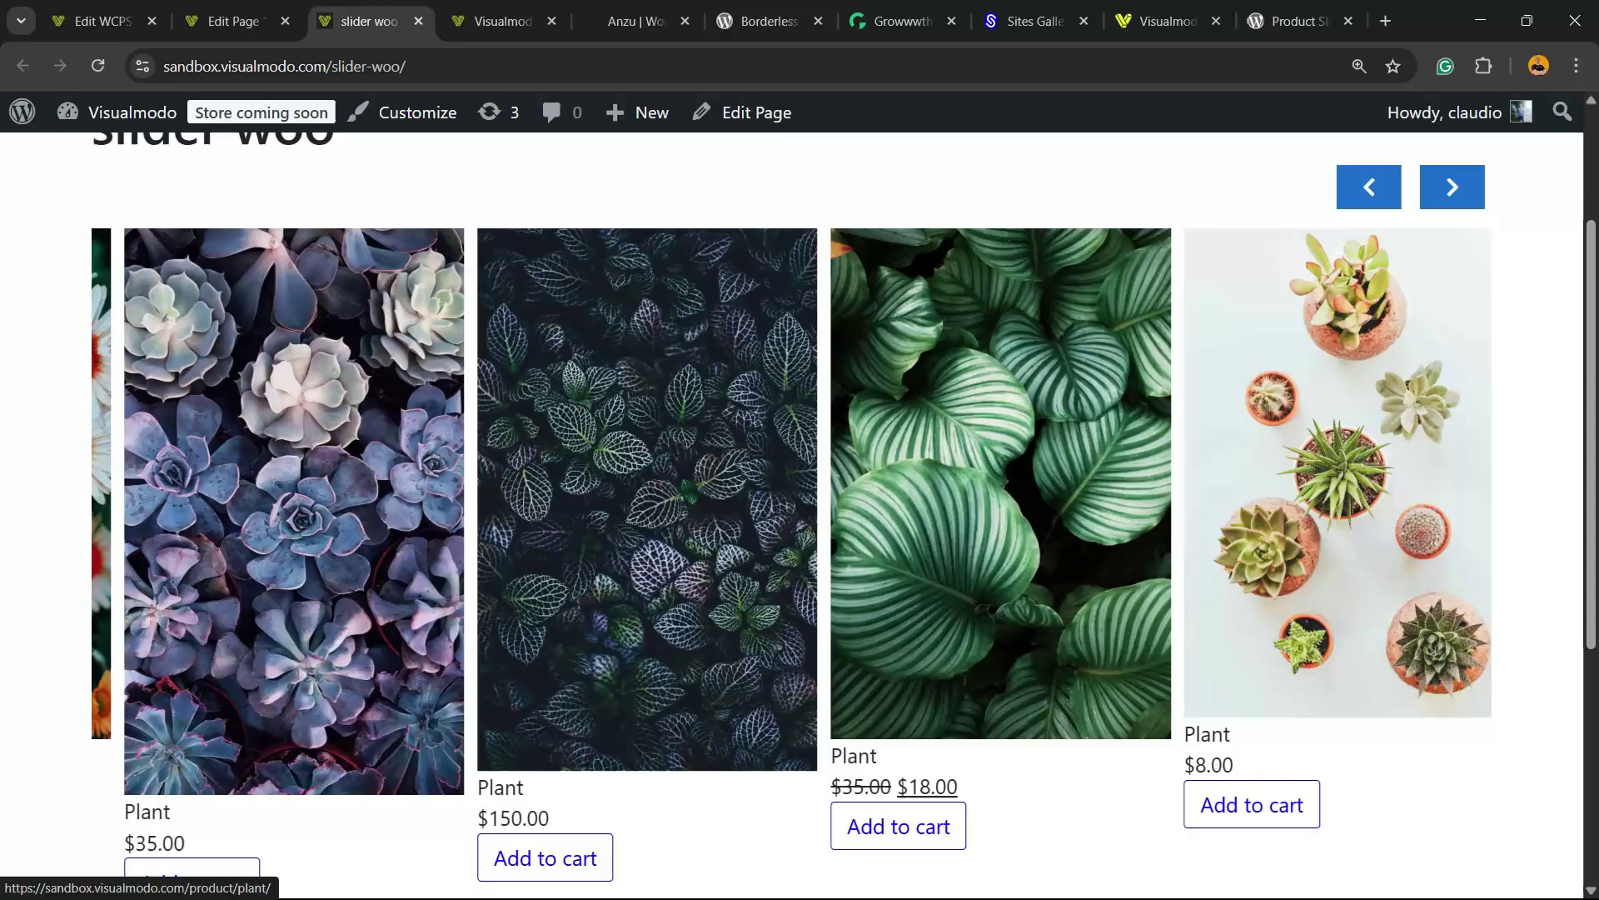
pyautogui.scroll(-5, 800, 500)
pyautogui.scroll(5, 800, 500)
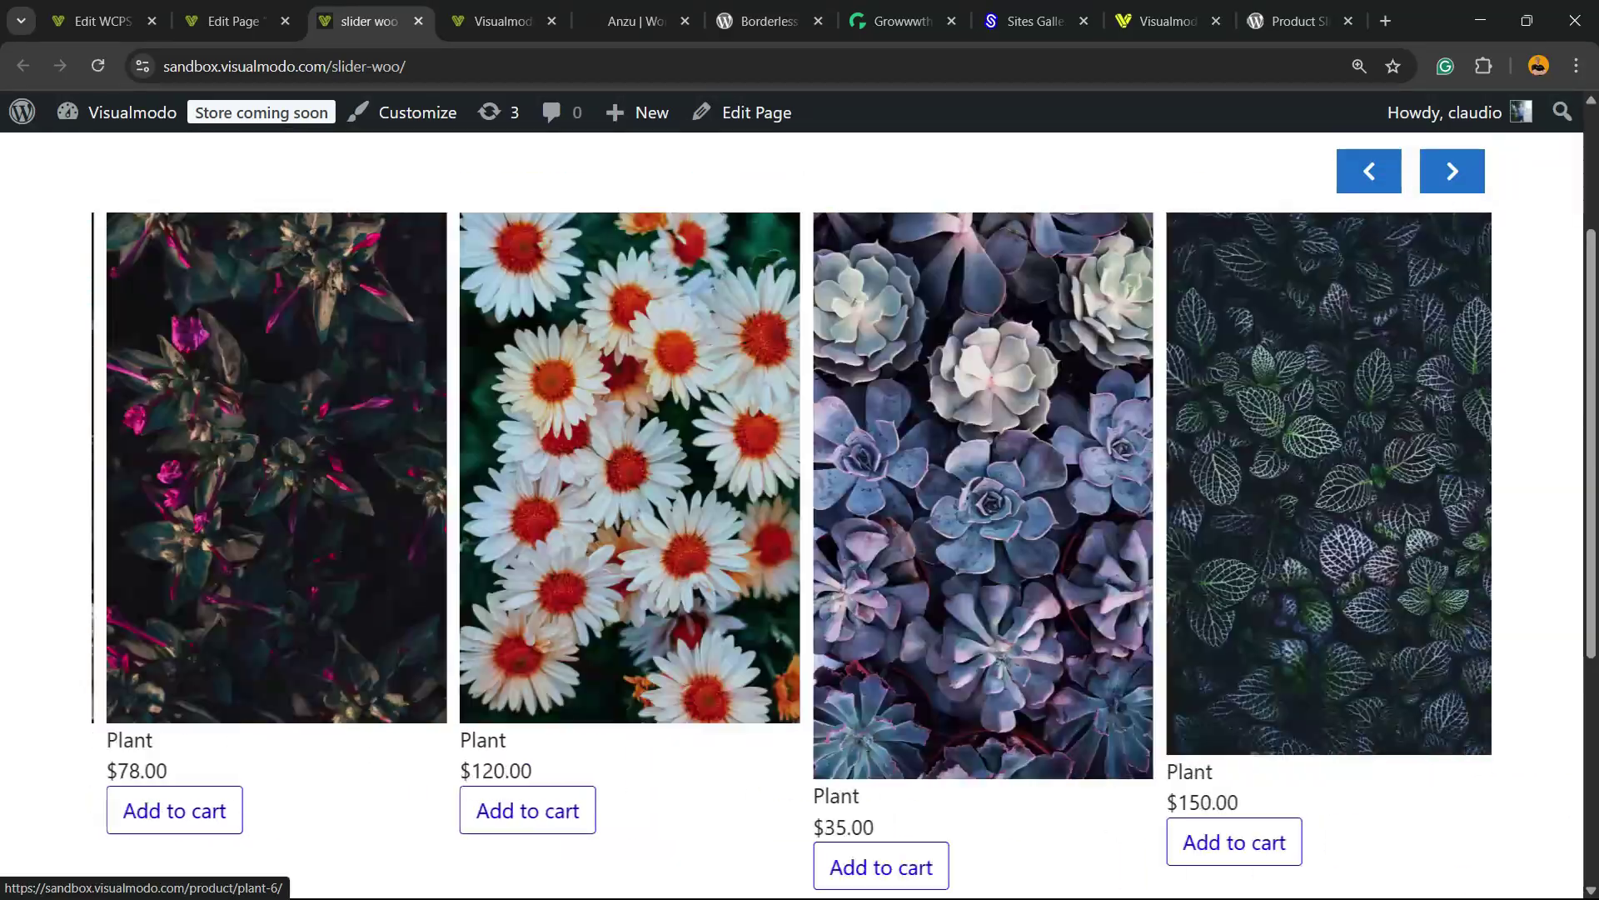
pyautogui.scroll(3, 1447, 152)
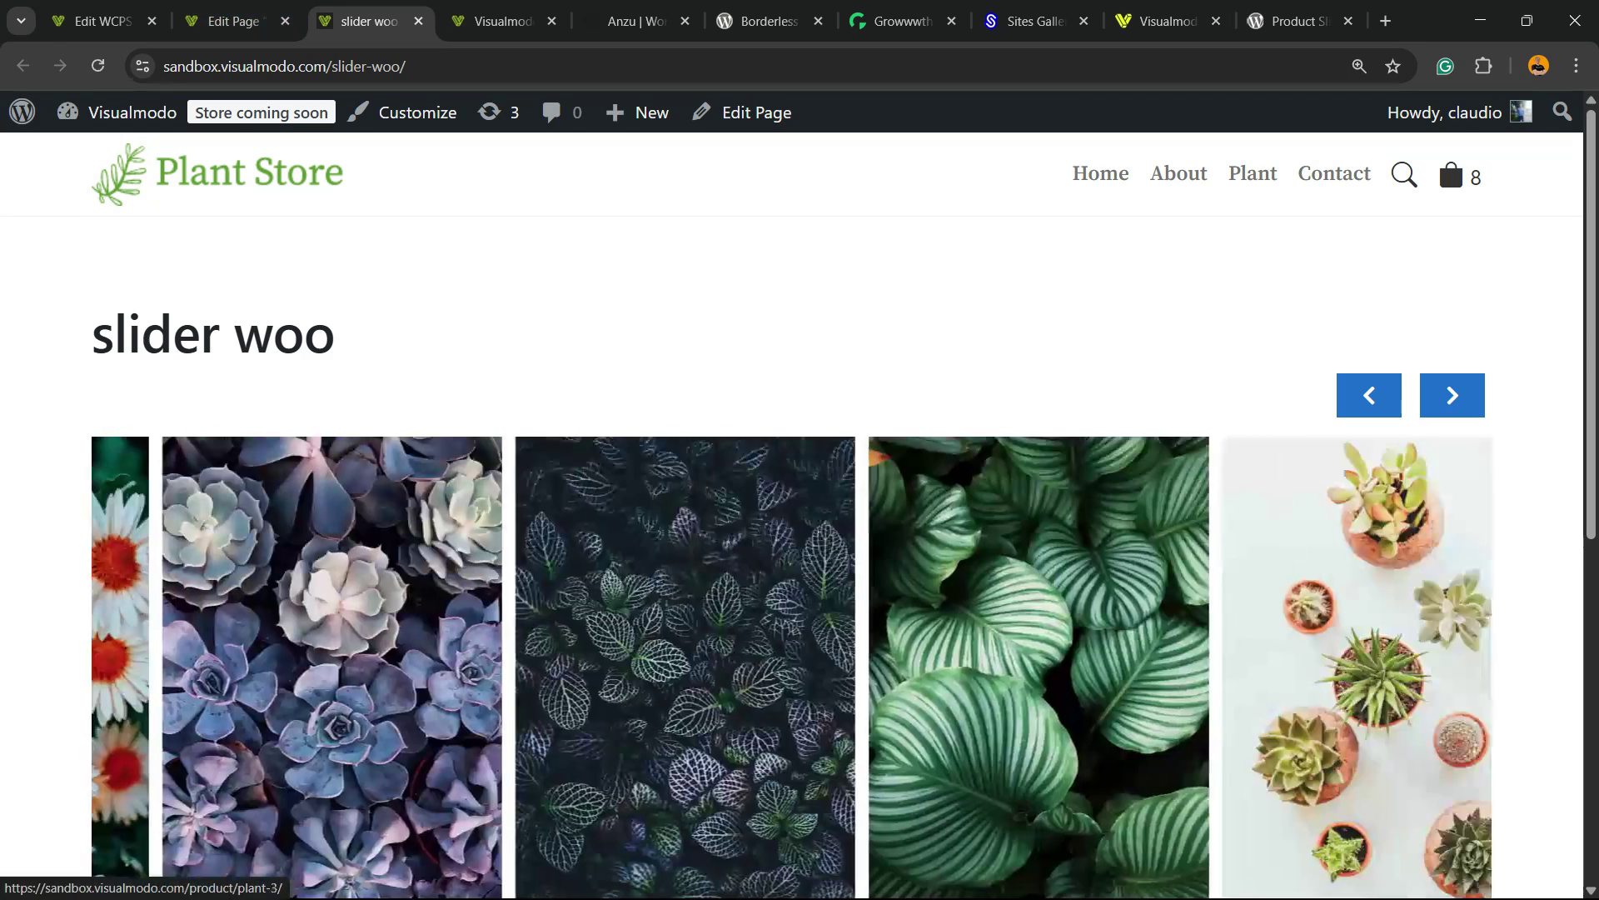
pyautogui.scroll(-3, 1448, 152)
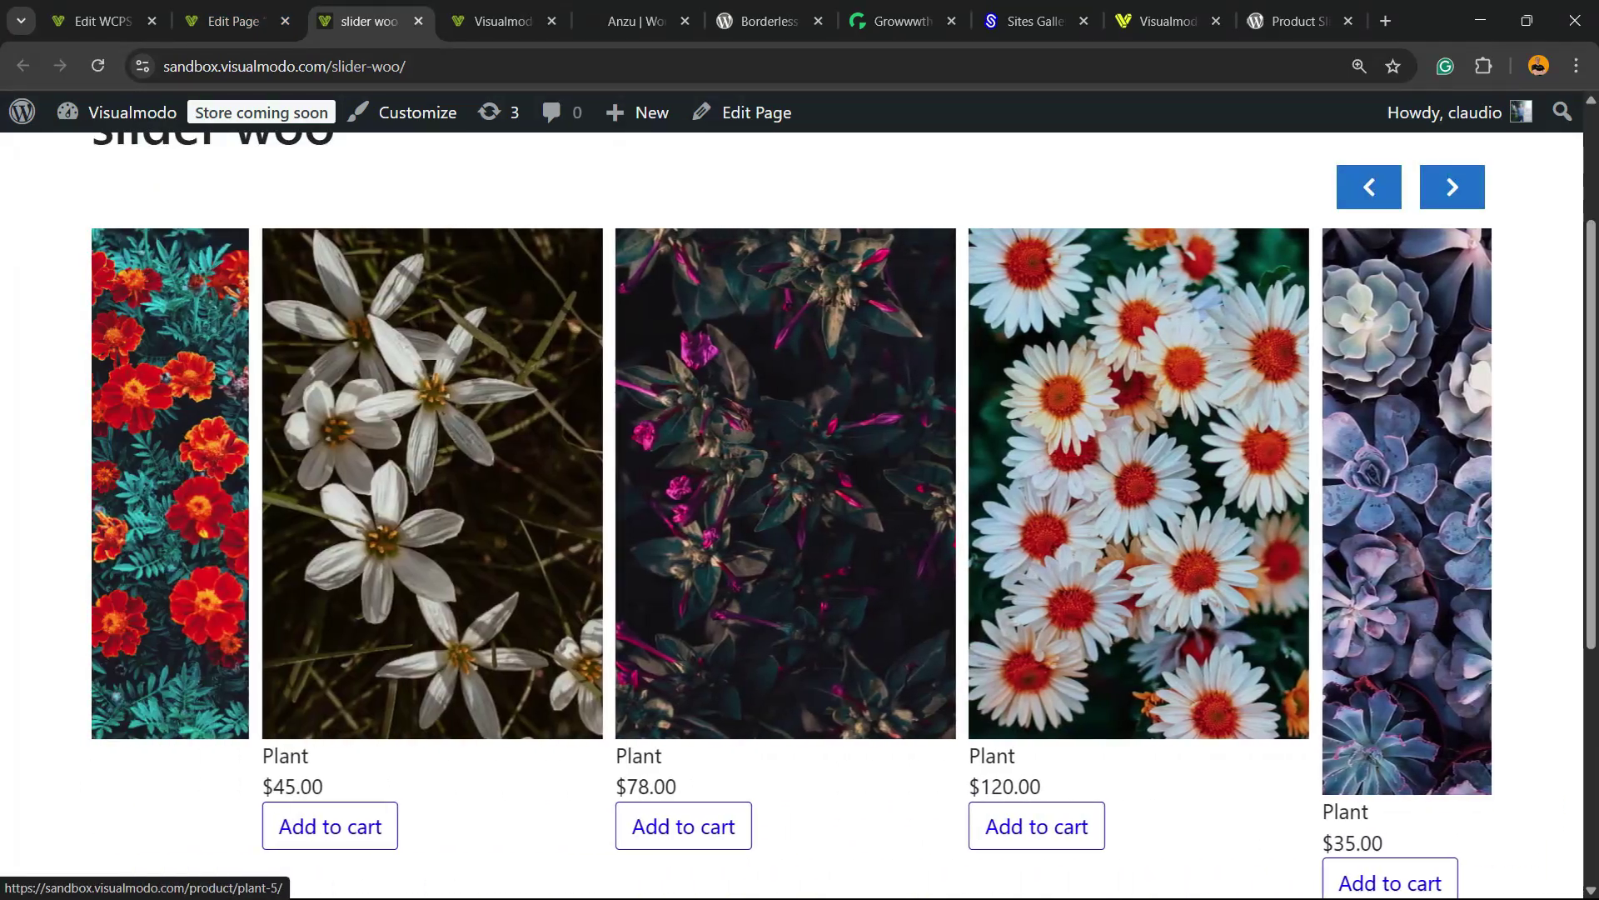